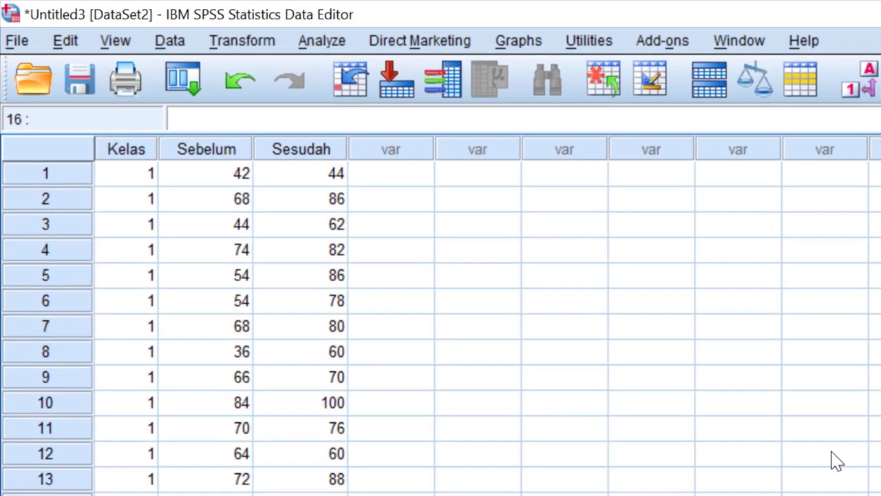
- Examine the paired pre-test and post-test scores in the Sebelum and Sesudah columns
click(446, 403)
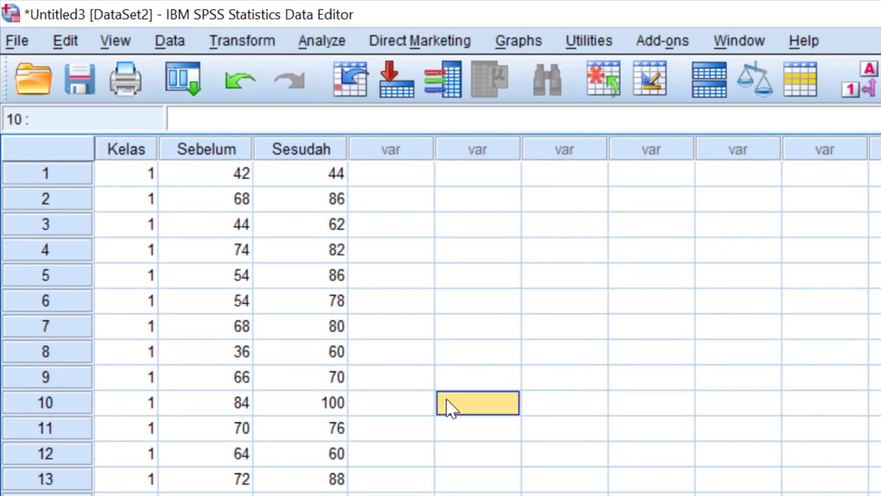
click(393, 402)
click(358, 329)
click(320, 351)
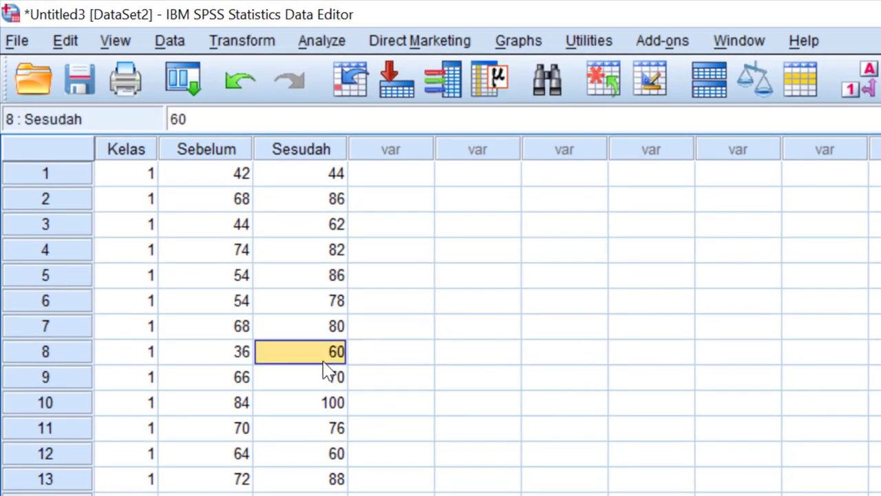
click(315, 428)
click(329, 248)
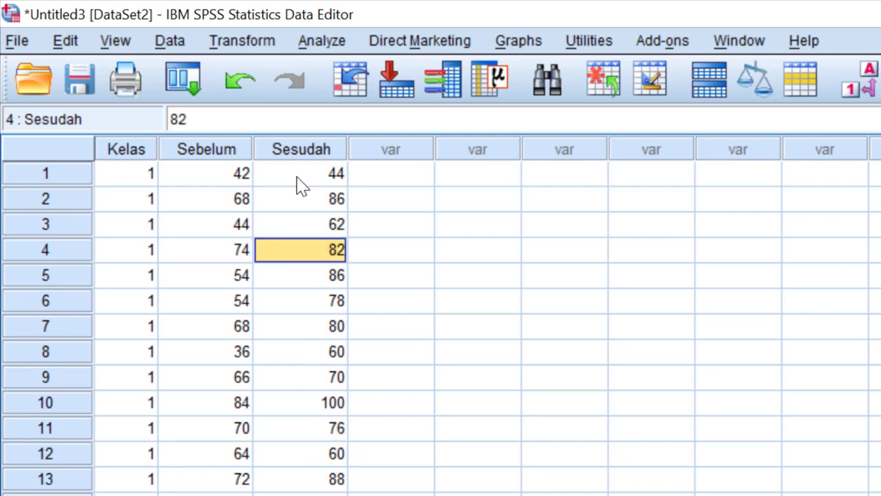
click(298, 176)
click(217, 180)
click(320, 175)
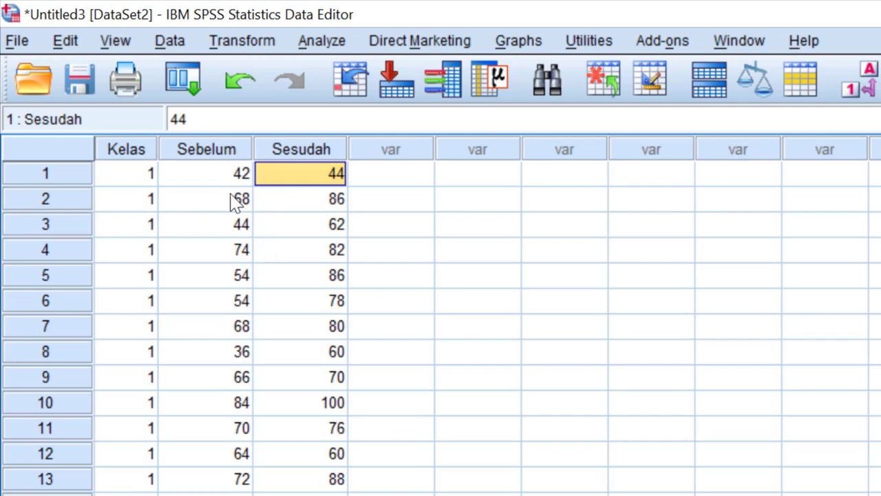
click(269, 251)
click(225, 256)
click(314, 220)
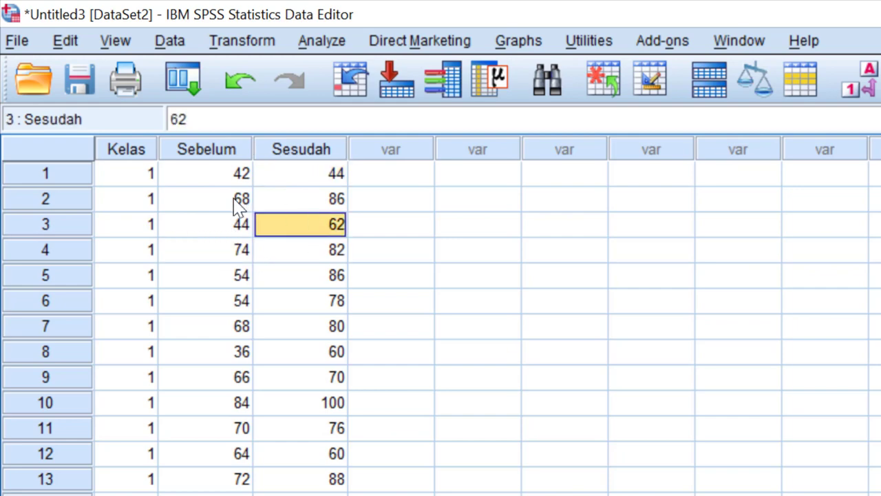
click(234, 203)
click(239, 179)
click(282, 177)
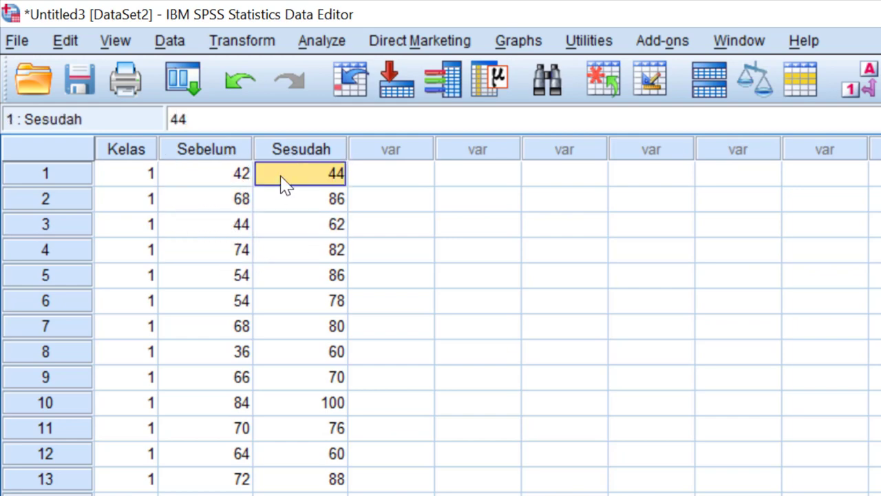
- Compute a new variable Sel_Post_Pre with the numeric expression Sesudah - Sebelum
click(251, 44)
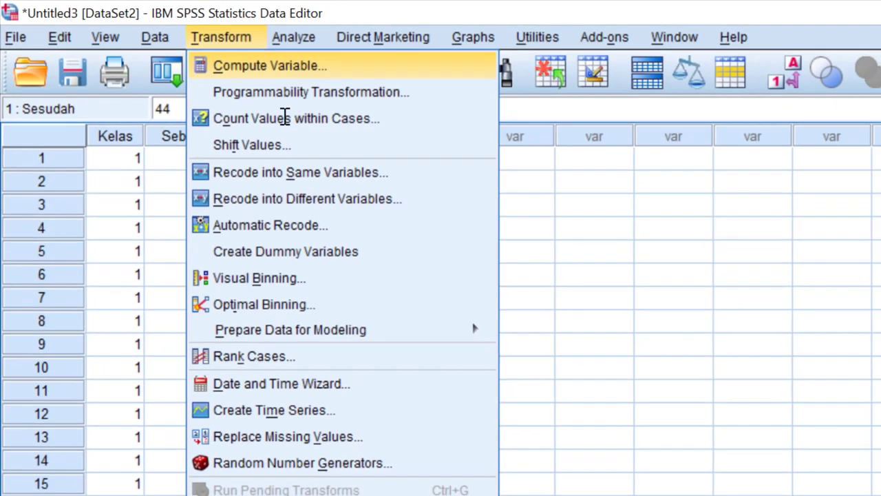
click(271, 79)
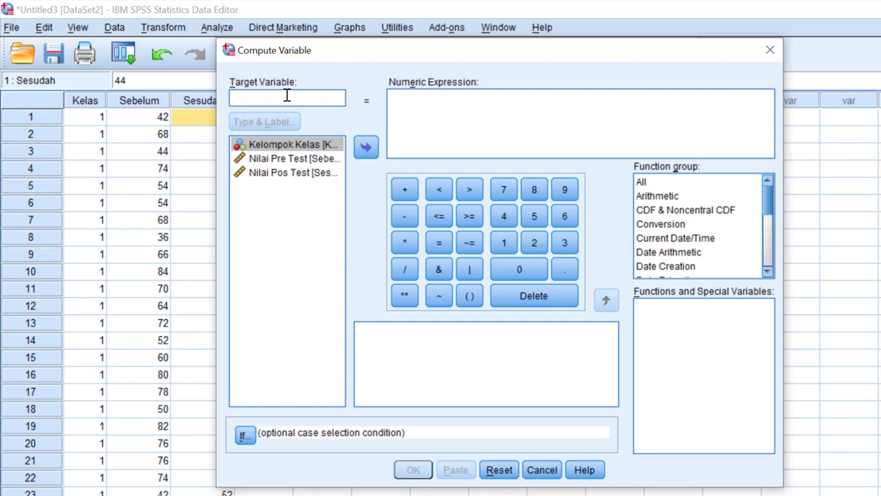
text(Sel_Post_Pre)
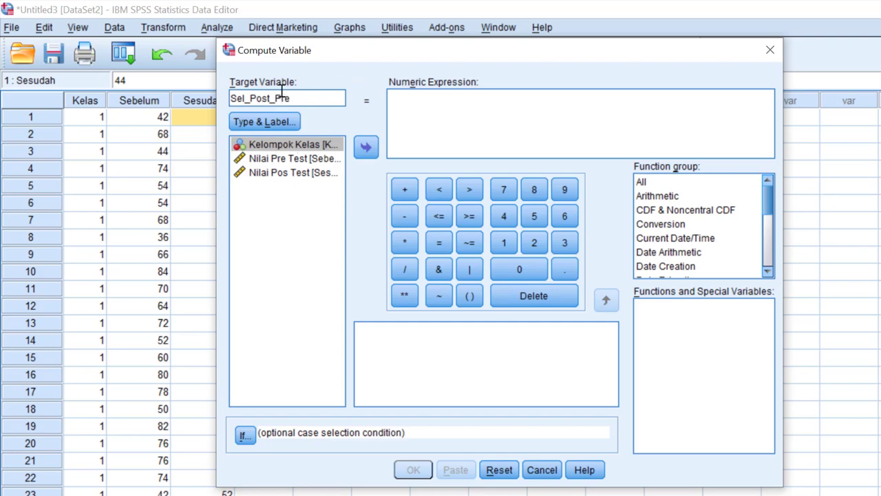
click(292, 162)
click(293, 172)
click(365, 146)
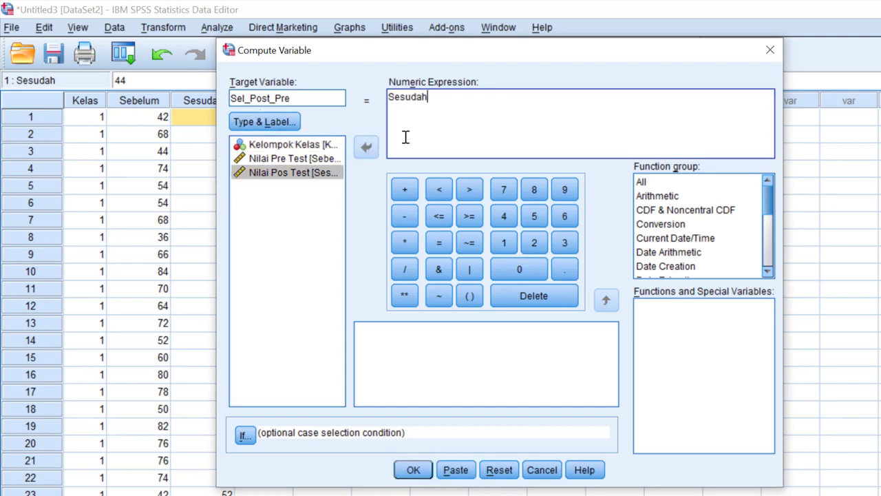
click(405, 215)
click(318, 160)
click(365, 147)
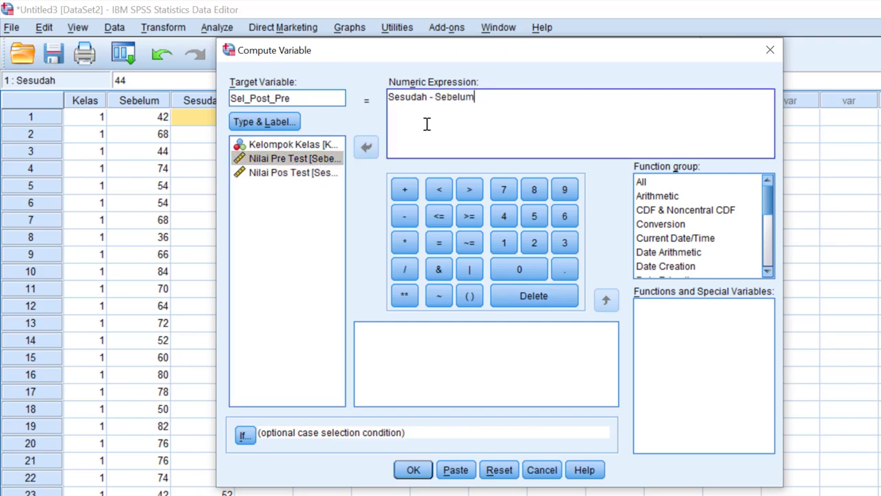
click(413, 470)
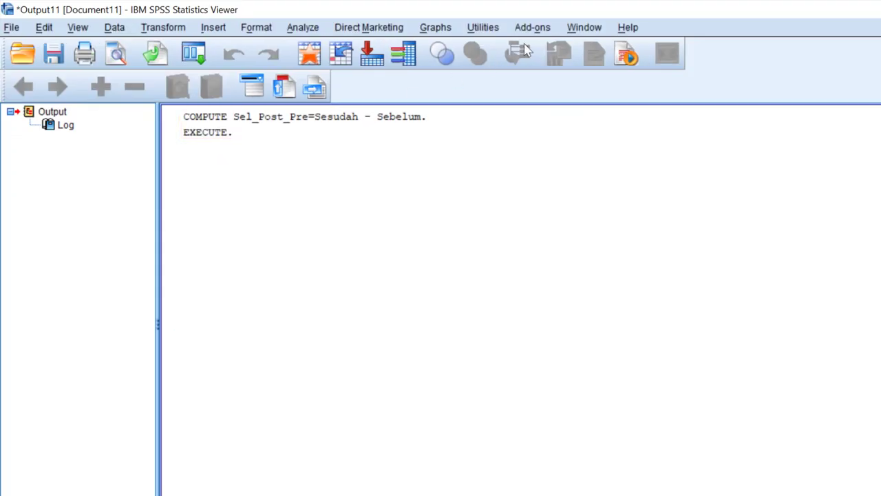
- Return from the output to the Untitled3 dataset and review the Sel_Post_Pre values across all cases
click(575, 31)
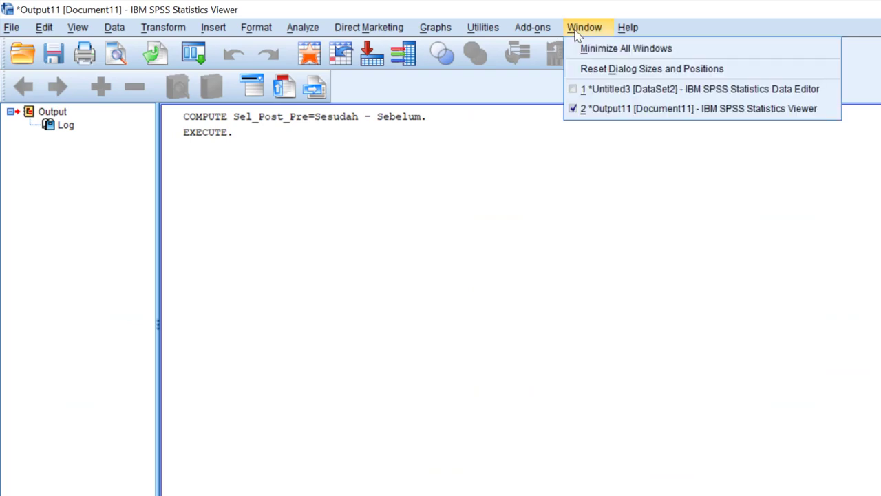
click(582, 89)
click(295, 184)
scroll(292, 187, down, 1)
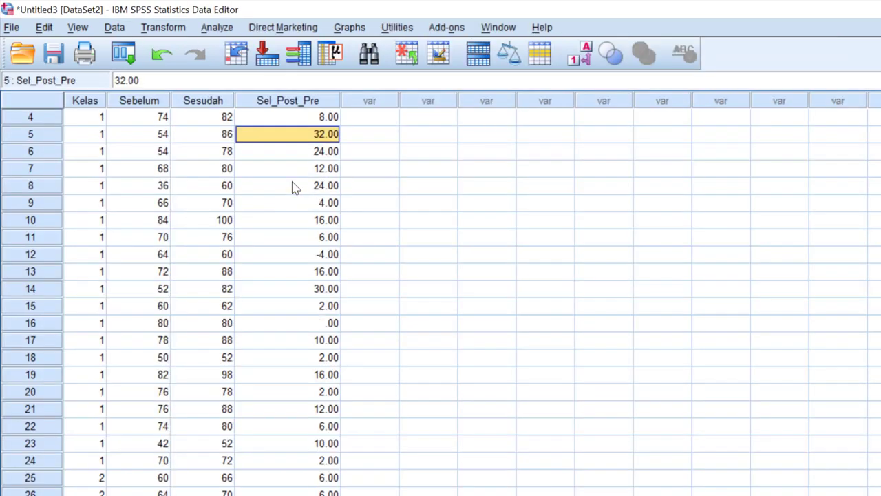
scroll(292, 187, down, 8)
scroll(292, 188, up, 9)
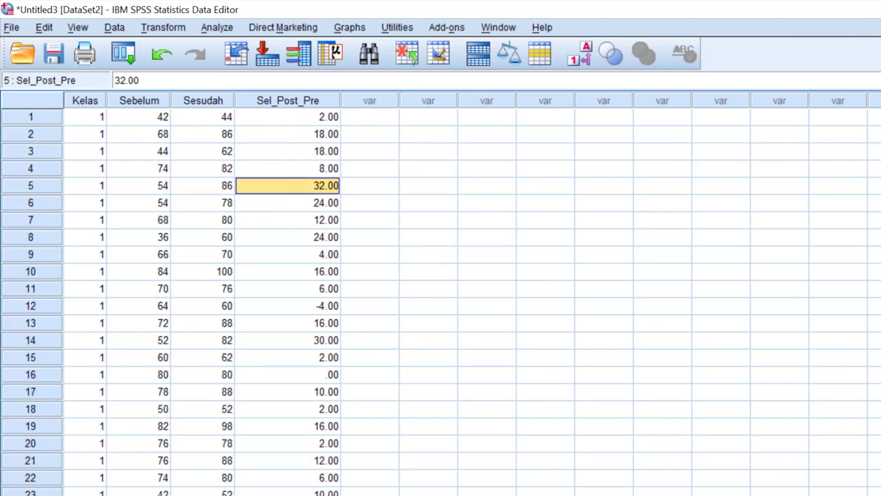
- Set the Sel_Post_Pre variable to 0 decimals and label it "Selisih Postes dan Pretes"
click(124, 470)
click(290, 152)
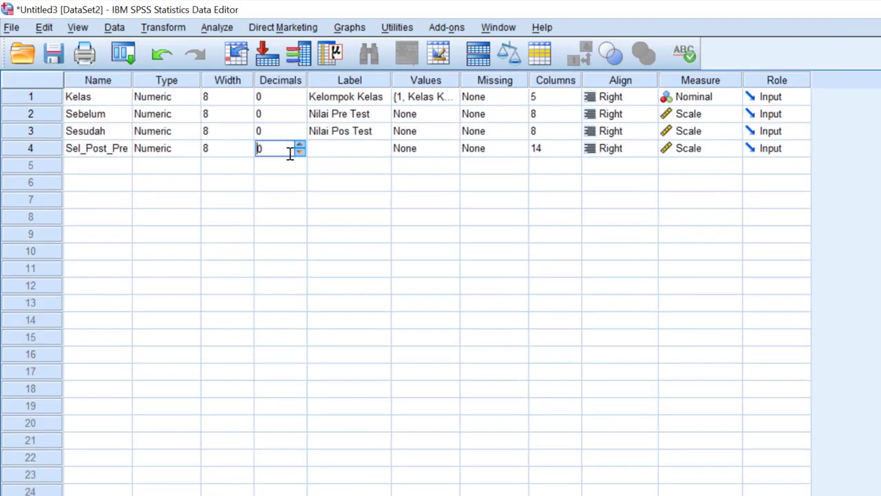
click(327, 152)
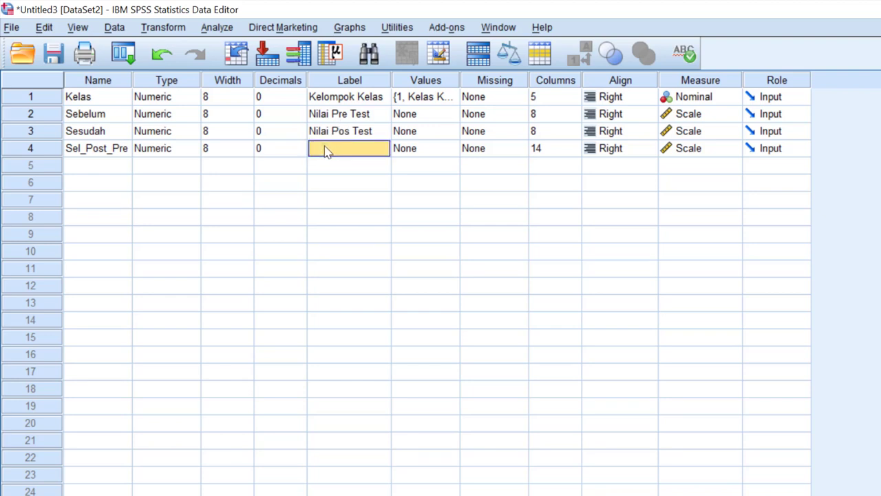
text(Pos)
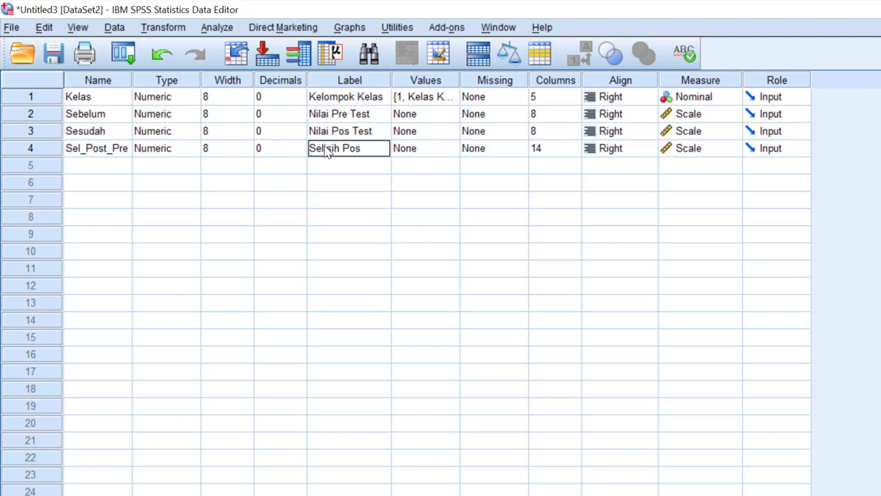
text(dan Pre Tes)
key(BackSpace)
key(BackSpace)
key(BackSpace)
key(BackSpace)
text(tes)
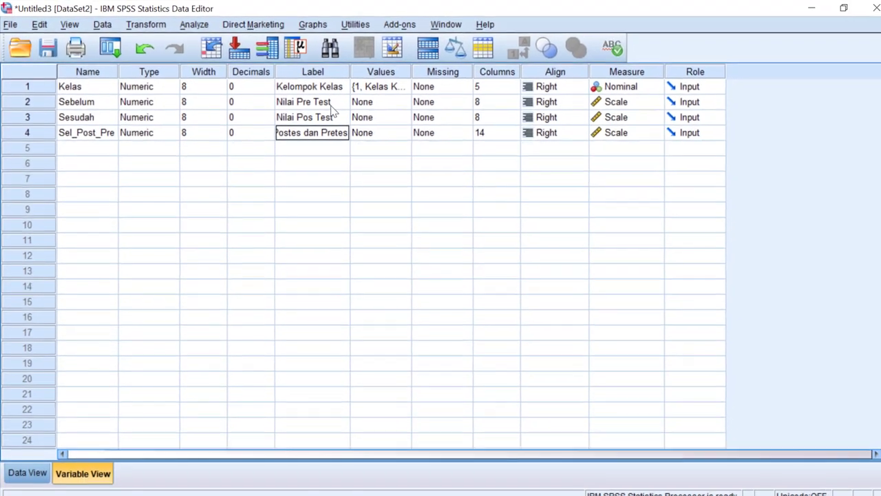
click(368, 114)
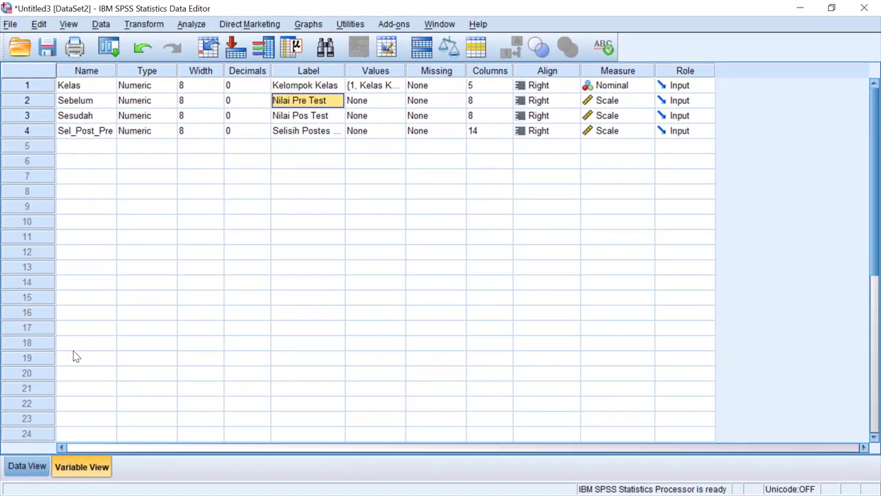
click(28, 468)
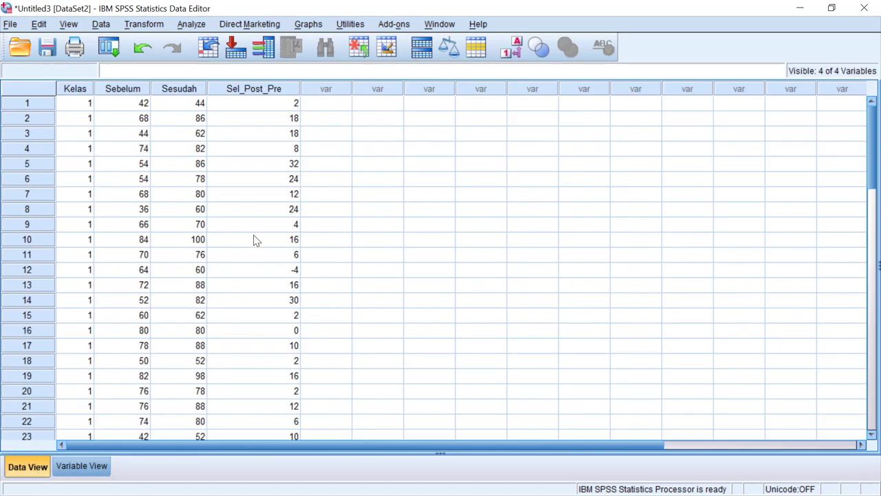
click(323, 254)
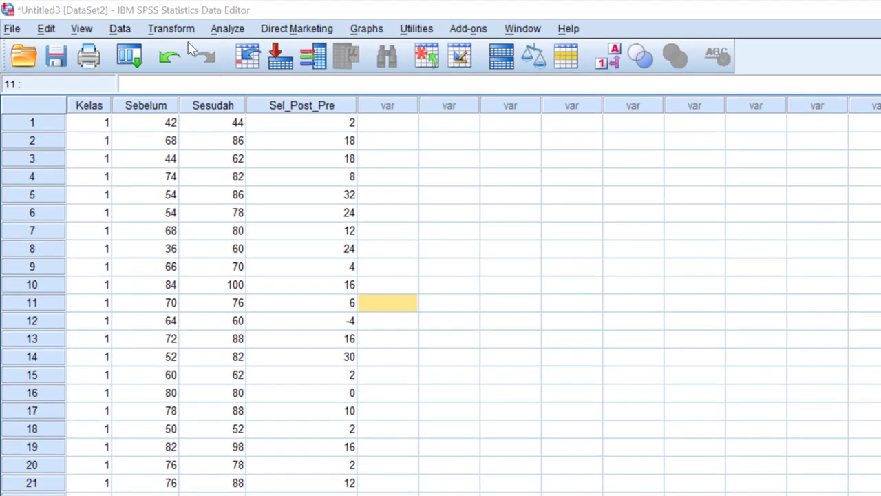
- Start another variable computation and name the target variable Ideal_Min_Pre
click(172, 28)
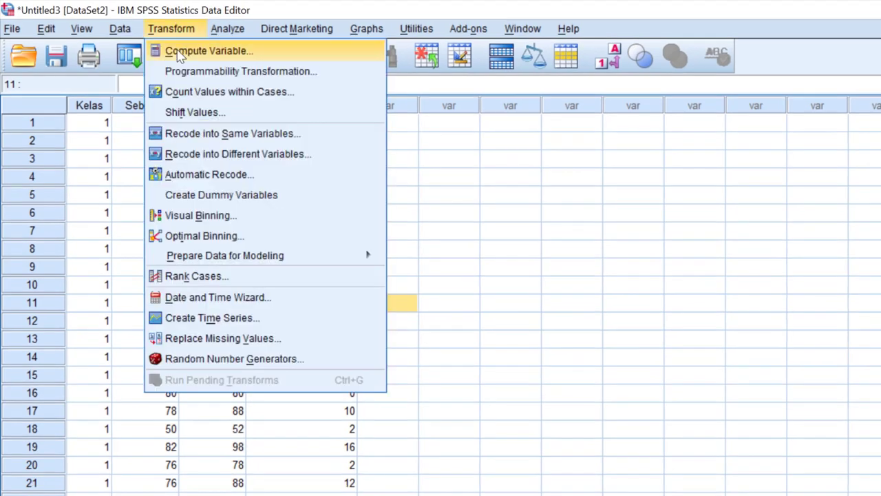
click(177, 54)
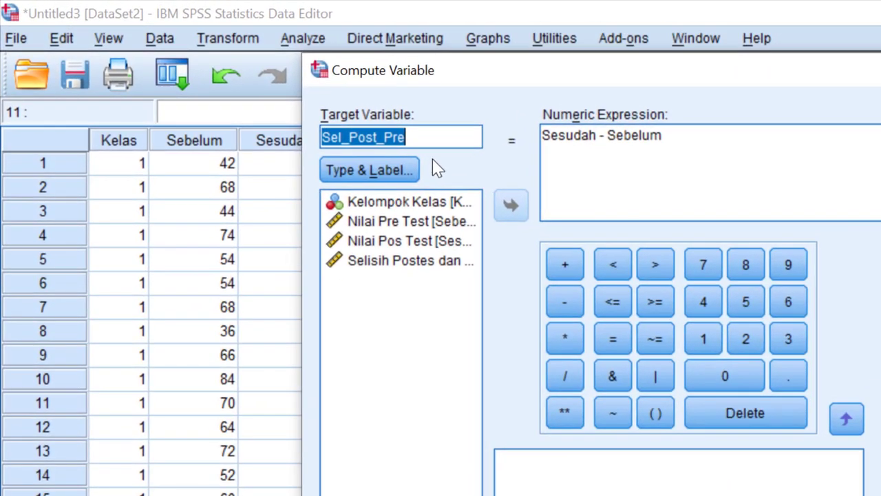
key(BackSpace)
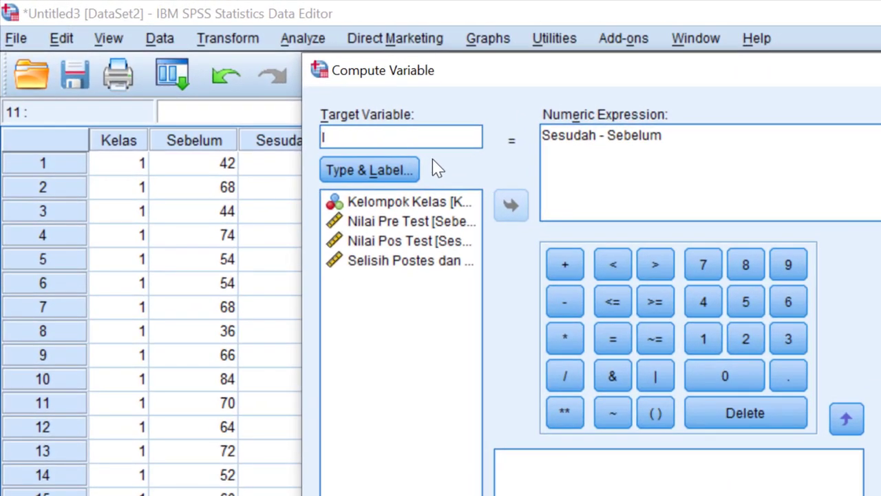
text(Ideal_P)
key(BackSpace)
text(Minus)
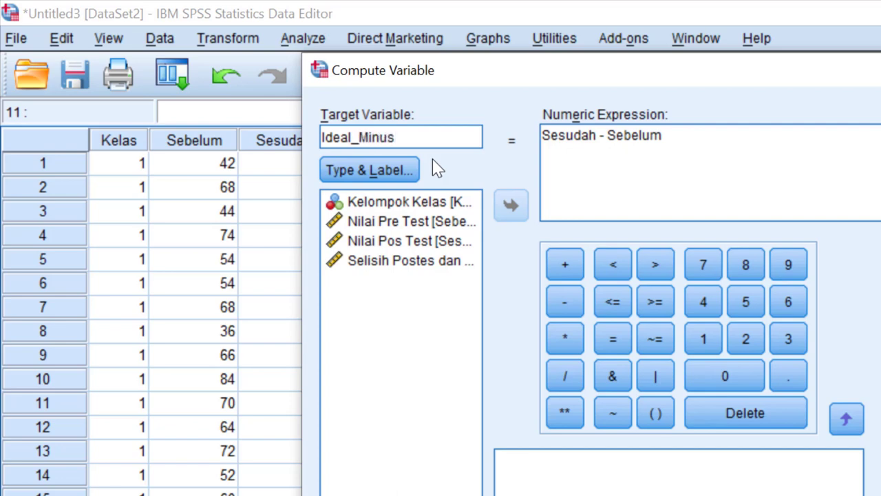
key(BackSpace)
key(BackSpace)
key(BackSpace)
key(BackSpace)
text(n_Pre)
- Replace the numeric expression with 100-Sebelum and run the computation
drag(663, 137, 533, 139)
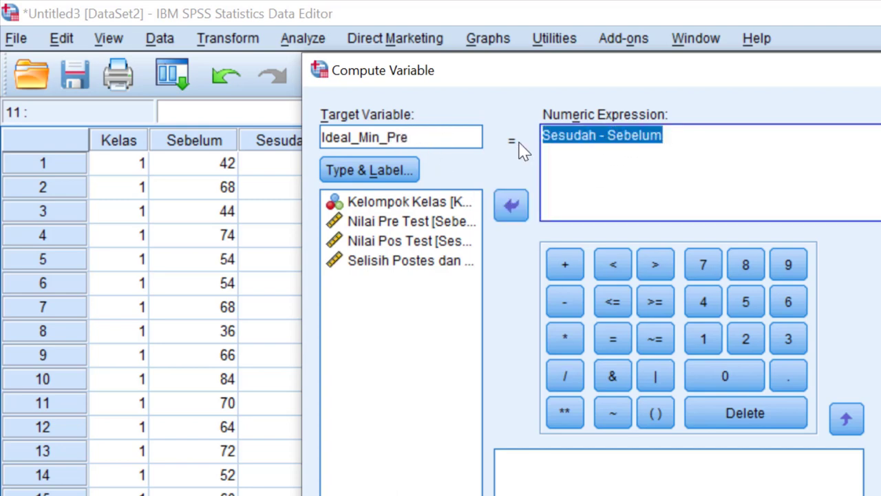
key(Delete)
text(100-)
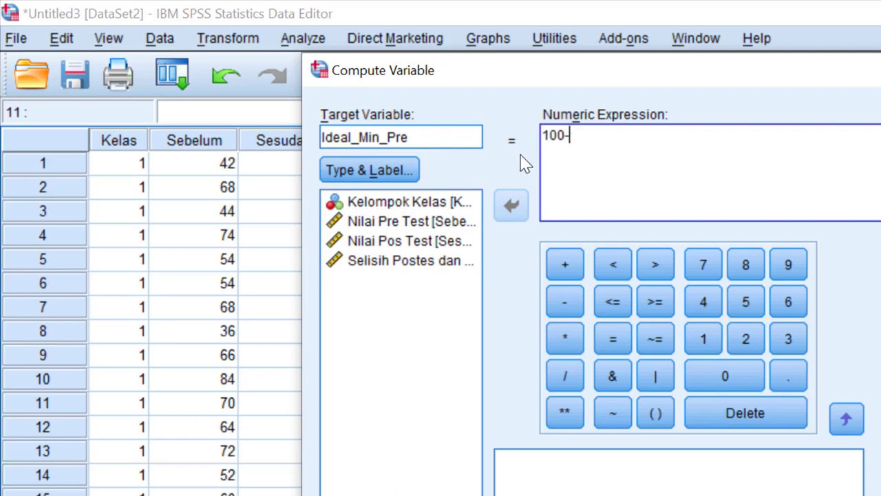
click(446, 221)
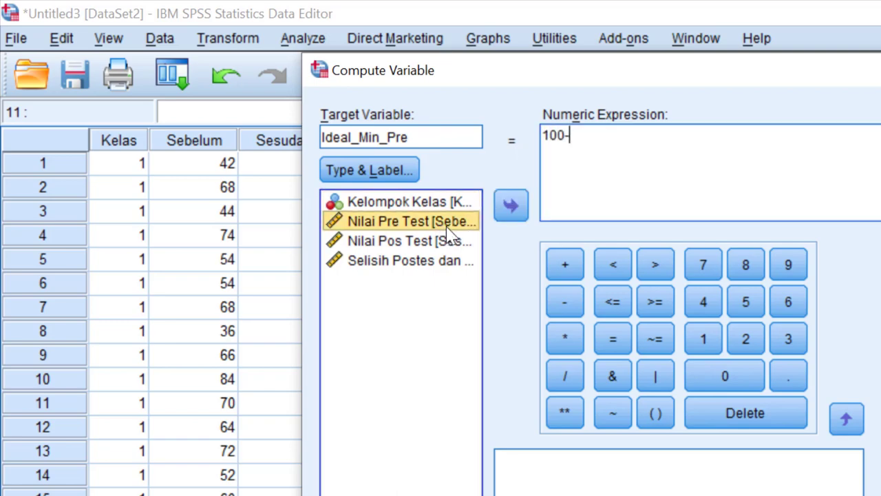
click(509, 205)
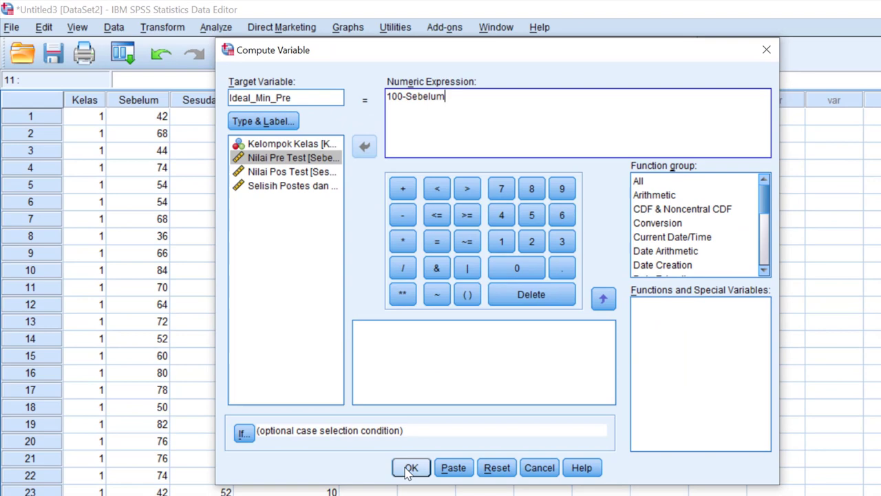
click(440, 494)
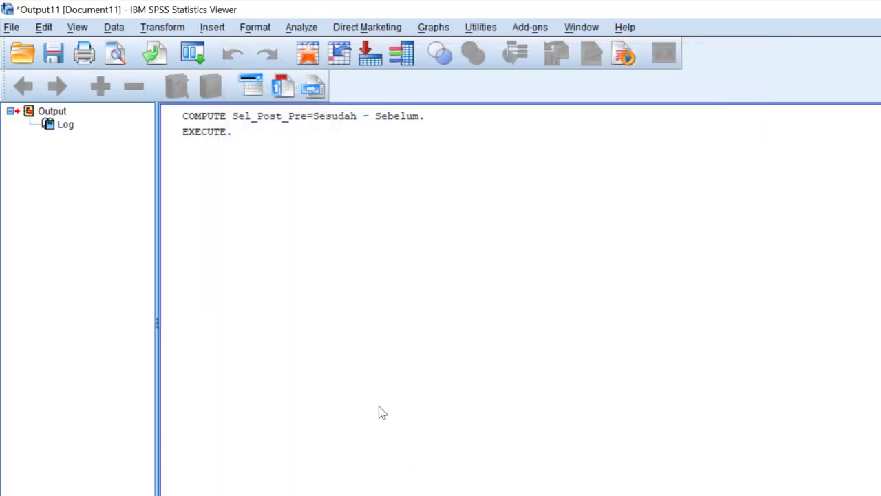
- Return from the output to the Untitled3 dataset and show its variable definitions
click(584, 26)
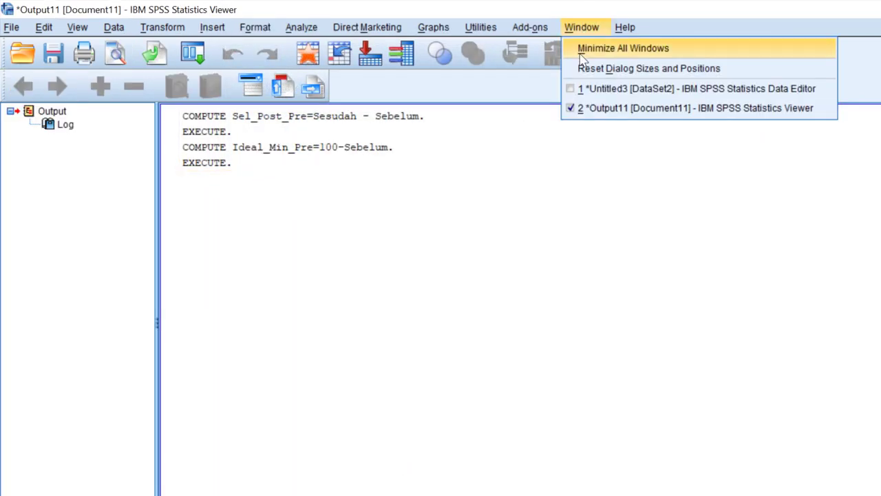
click(586, 93)
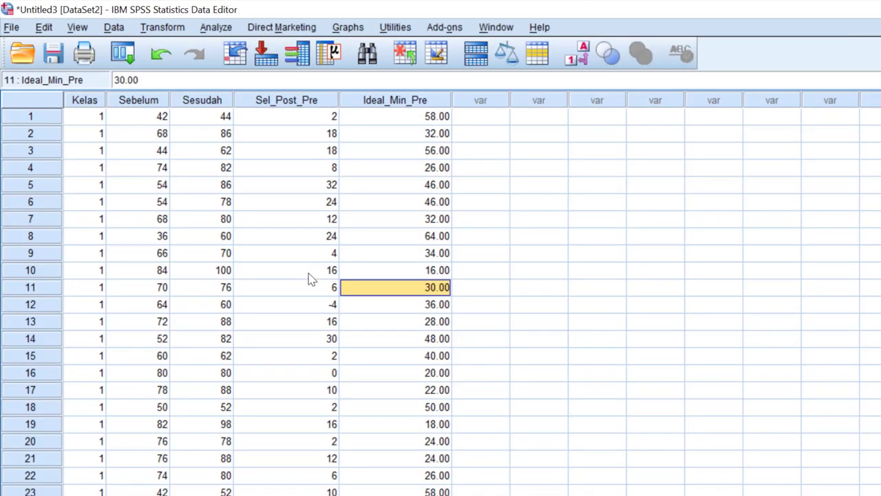
double_click(451, 100)
key(ctrl+t)
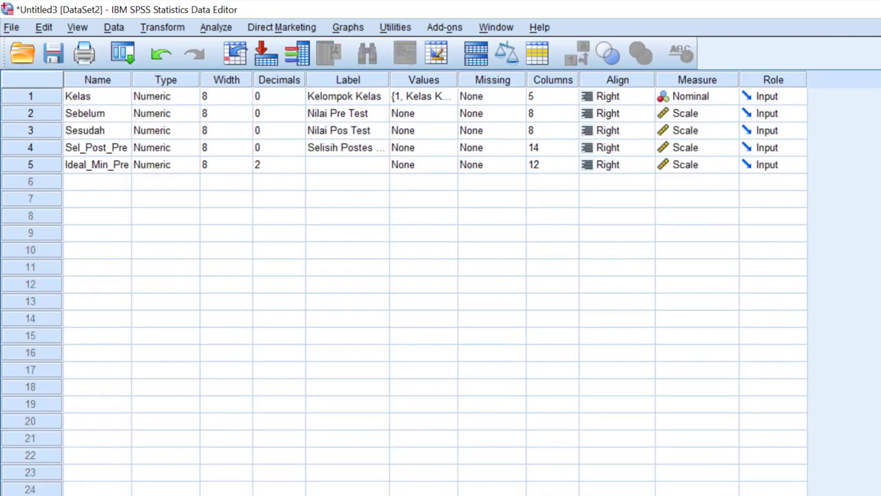
- Label the Ideal_Min_Pre variable "Selisih Nilai Max dan Pretes"
click(360, 165)
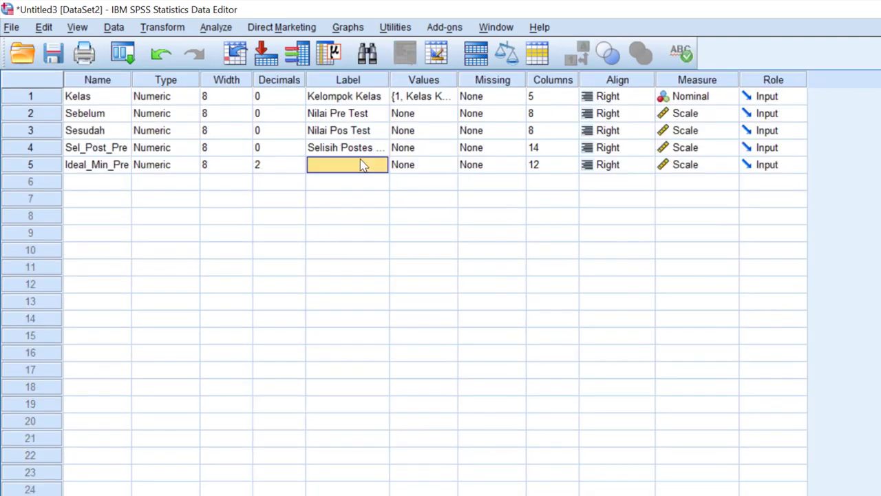
text(Nilai Max)
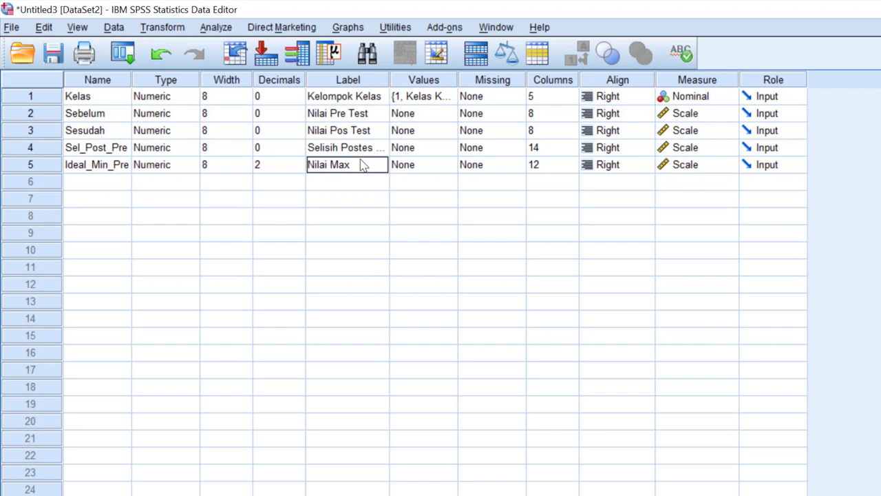
key(BackSpace)
key(BackSpace)
key(BackSpace)
key(BackSpace)
key(BackSpace)
key(BackSpace)
key(BackSpace)
key(BackSpace)
key(BackSpace)
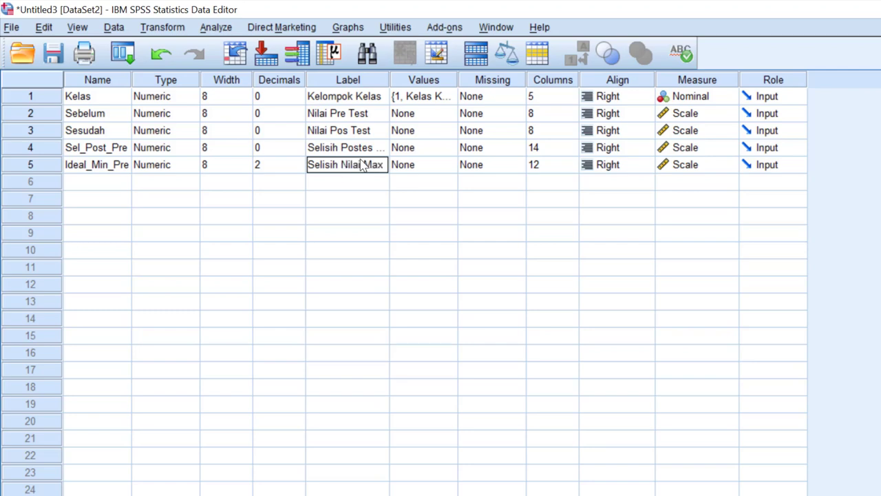
text(dan Pr)
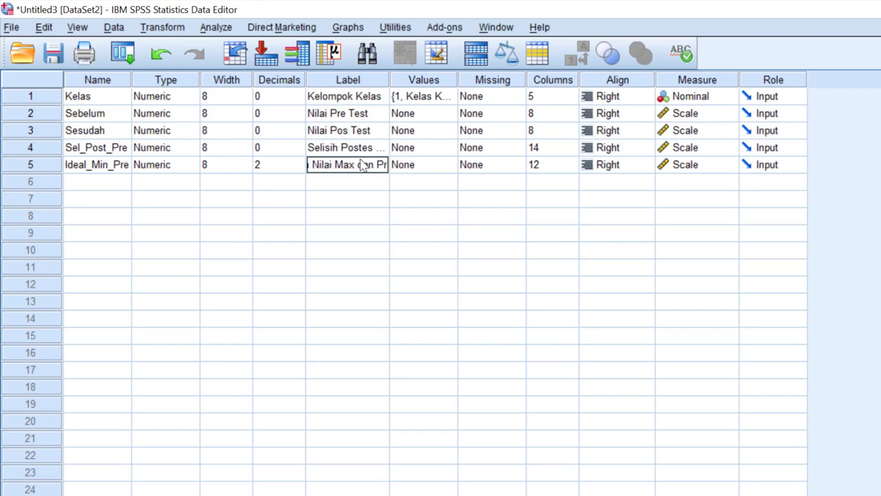
text(e Tes)
key(BackSpace)
key(BackSpace)
key(BackSpace)
key(BackSpace)
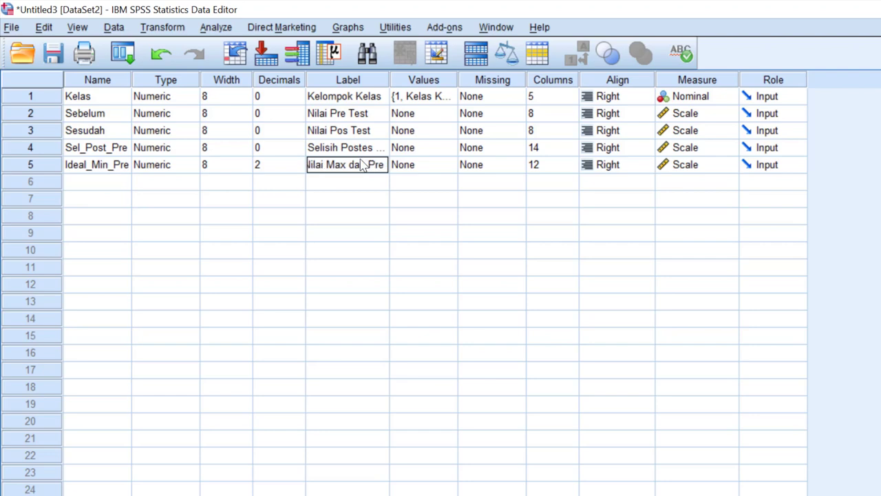
text(tes)
- Set the Ideal_Min_Pre variable to 0 decimals
click(293, 169)
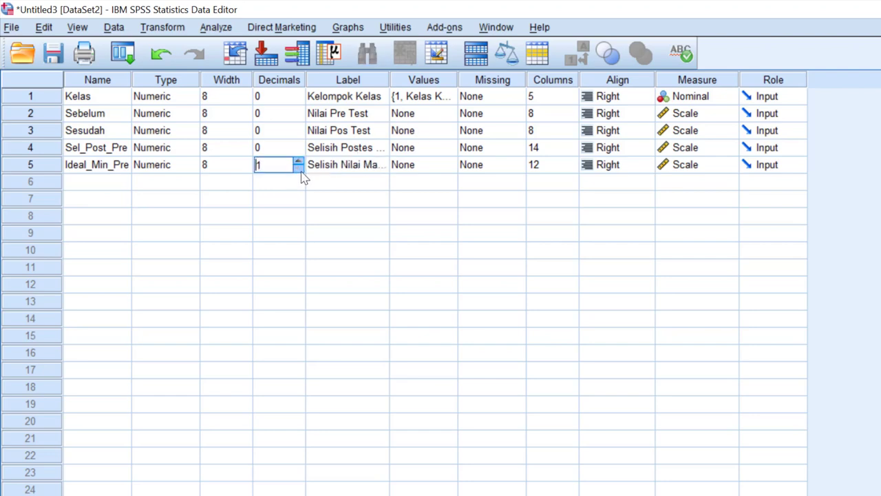
click(298, 168)
click(356, 153)
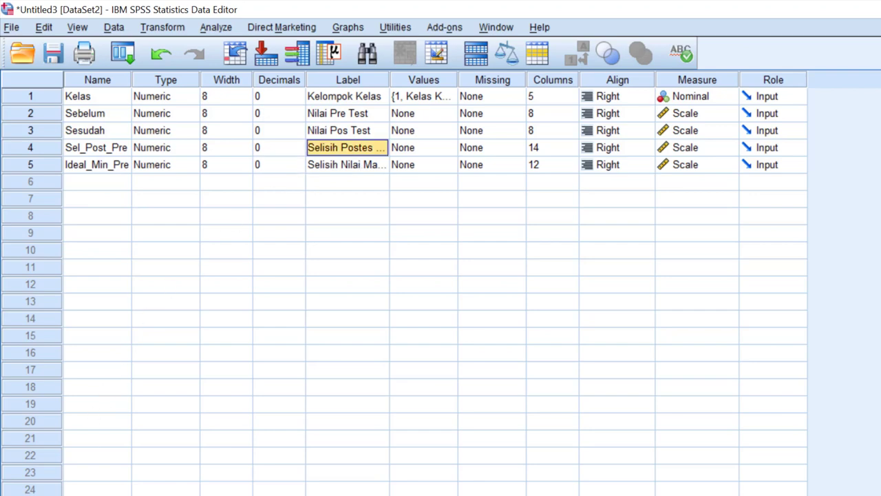
- Go back to the data values and narrow the Sel_Post_Pre and Ideal_Min_Pre columns to fit their names
key(ctrl+t)
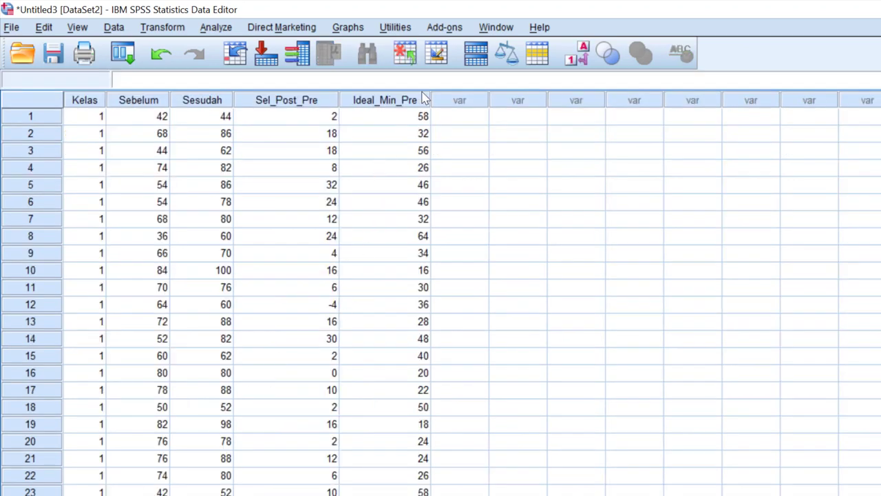
drag(430, 95, 409, 92)
drag(336, 101, 325, 101)
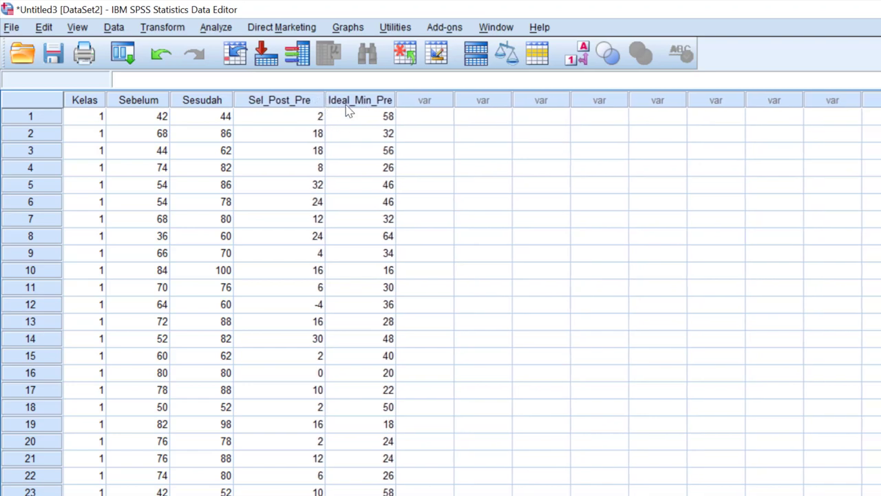
drag(394, 95, 403, 95)
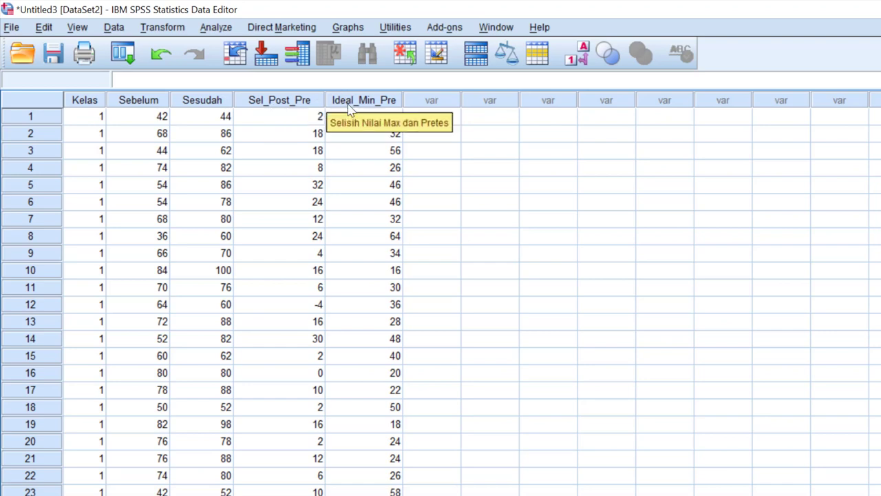
- Start another variable computation and name the target variable "N Gain Score"
click(163, 27)
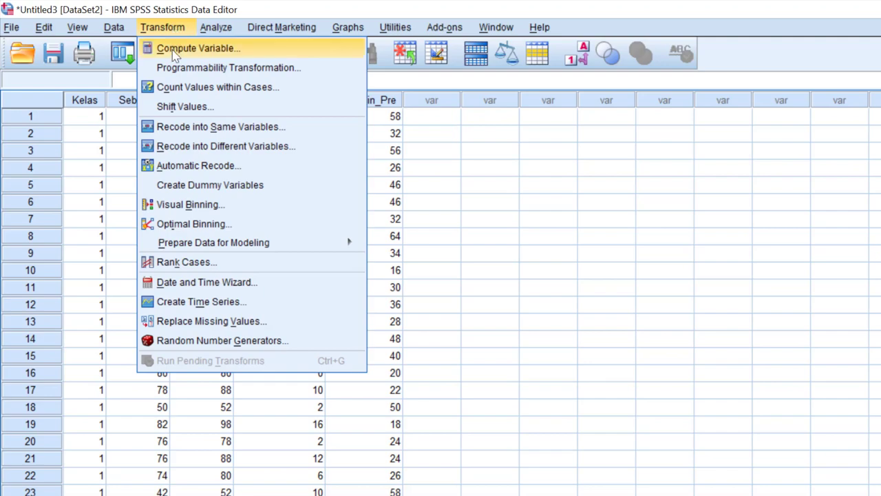
click(175, 54)
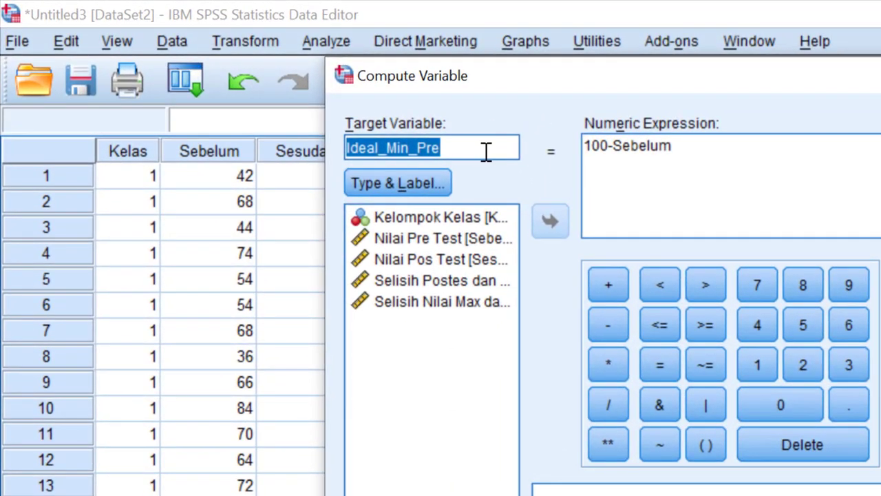
text(N G)
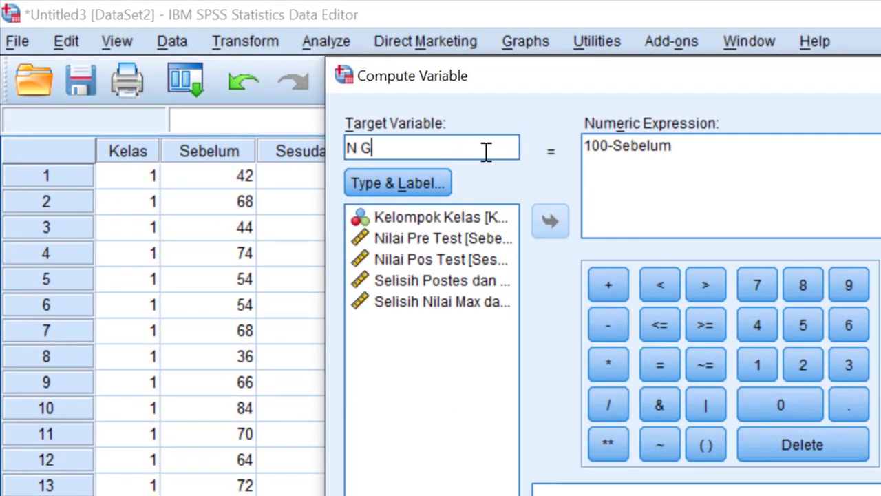
text(ain Scire)
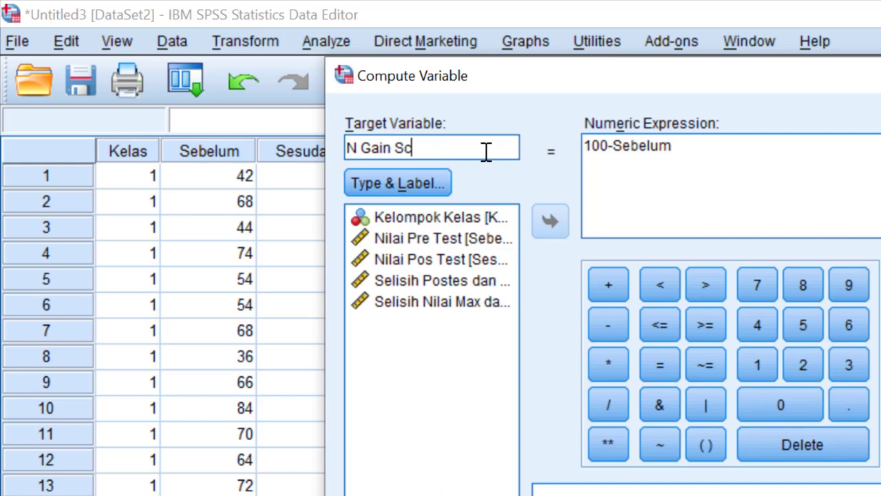
key(BackSpace)
key(BackSpace)
text(ore)
- Replace the numeric expression with Sel_Post_Pre / Ideal_Min_Pre and try to run the computation
click(695, 151)
key(BackSpace)
key(BackSpace)
key(BackSpace)
key(BackSpace)
key(BackSpace)
key(BackSpace)
key(BackSpace)
key(BackSpace)
key(BackSpace)
key(BackSpace)
key(BackSpace)
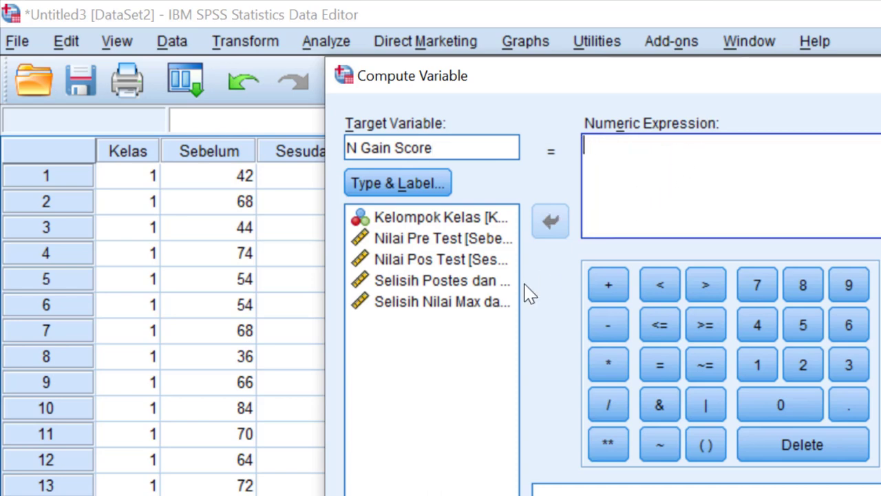
click(465, 292)
click(462, 282)
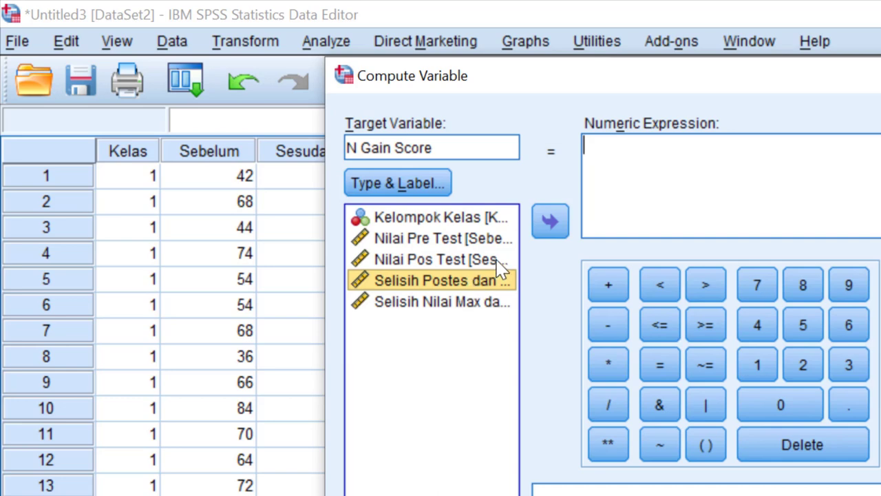
click(563, 222)
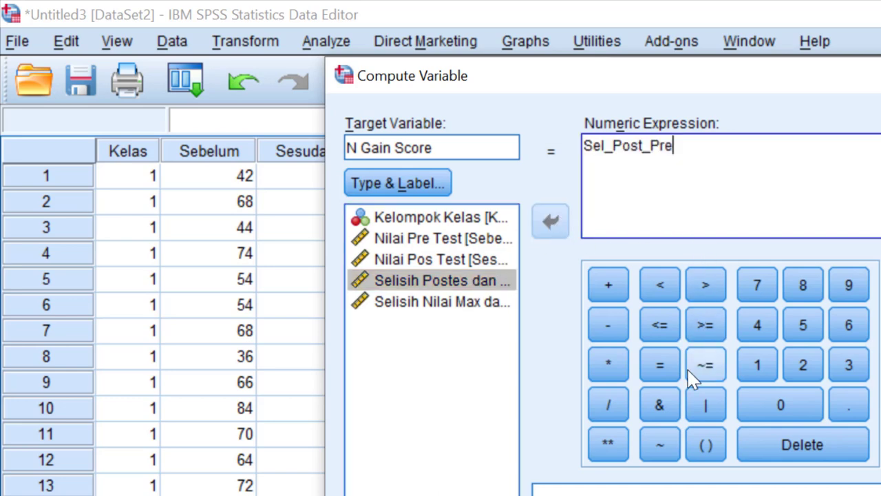
click(608, 405)
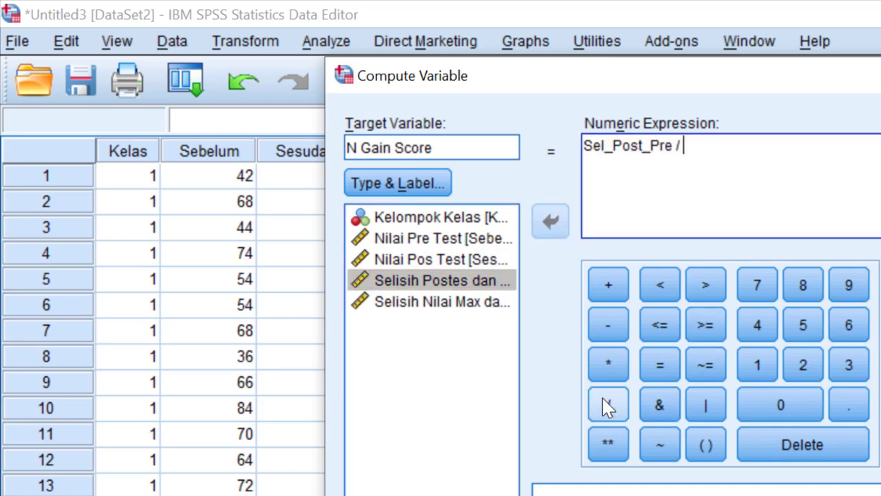
click(468, 303)
click(554, 223)
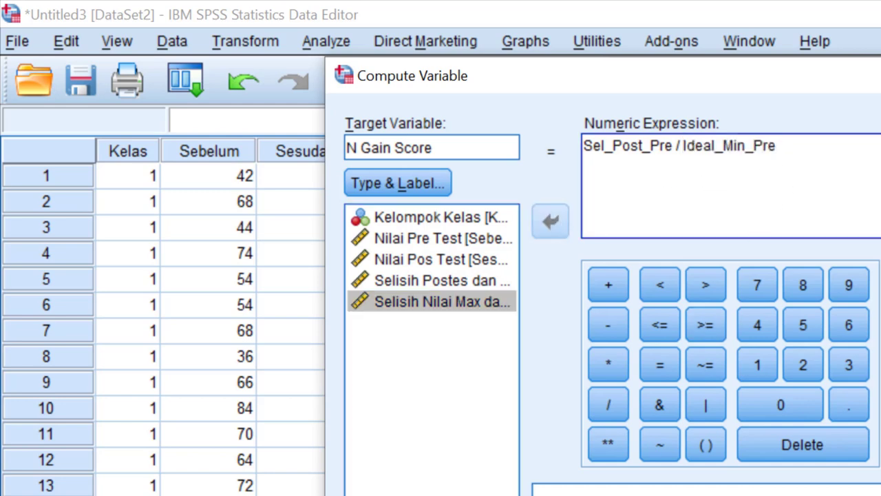
key(Return)
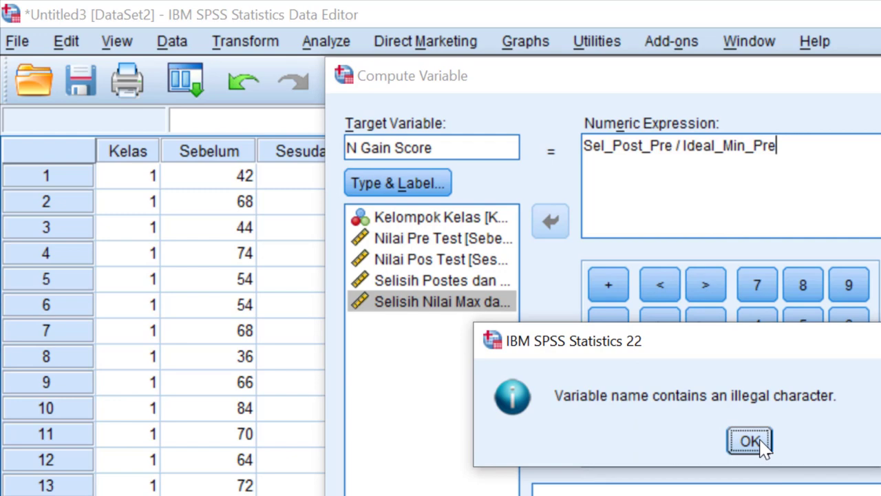
click(761, 438)
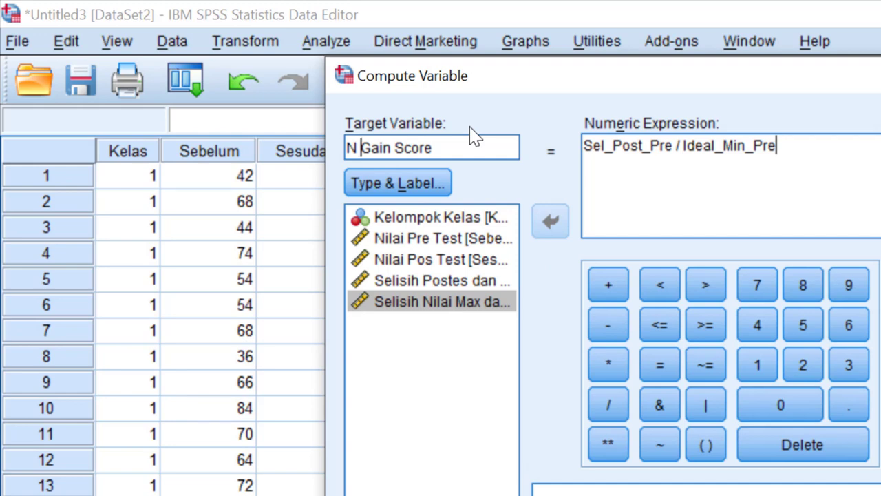
- Rename the target variable N_Gain_Score and run the computation
key(BackSpace)
key(BackSpace)
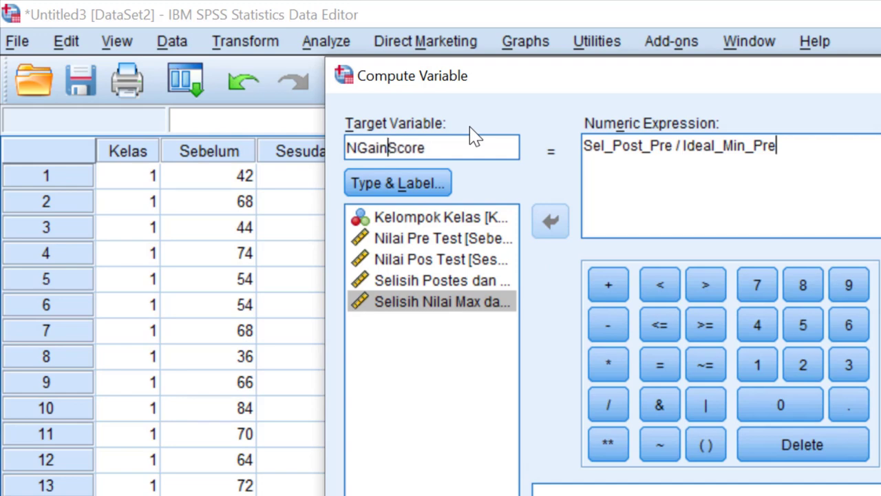
text(_)
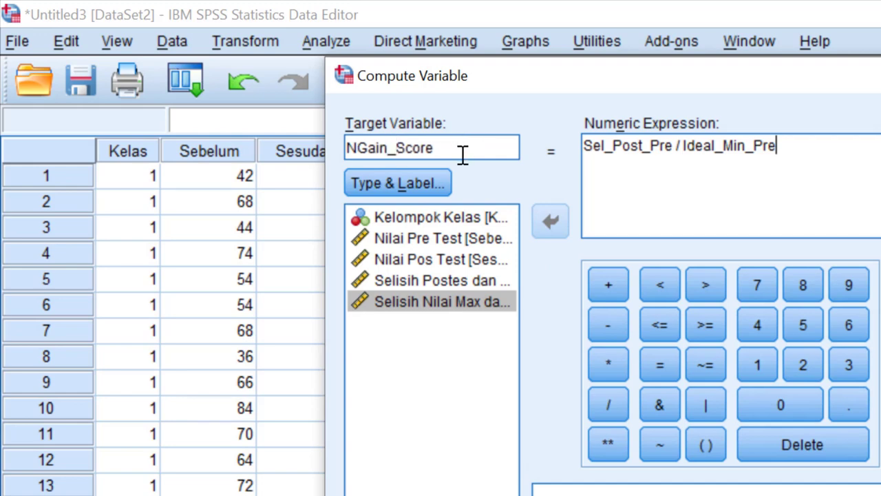
click(457, 145)
key(BackSpace)
key(BackSpace)
key(BackSpace)
key(BackSpace)
key(BackSpace)
key(BackSpace)
key(BackSpace)
key(BackSpace)
key(BackSpace)
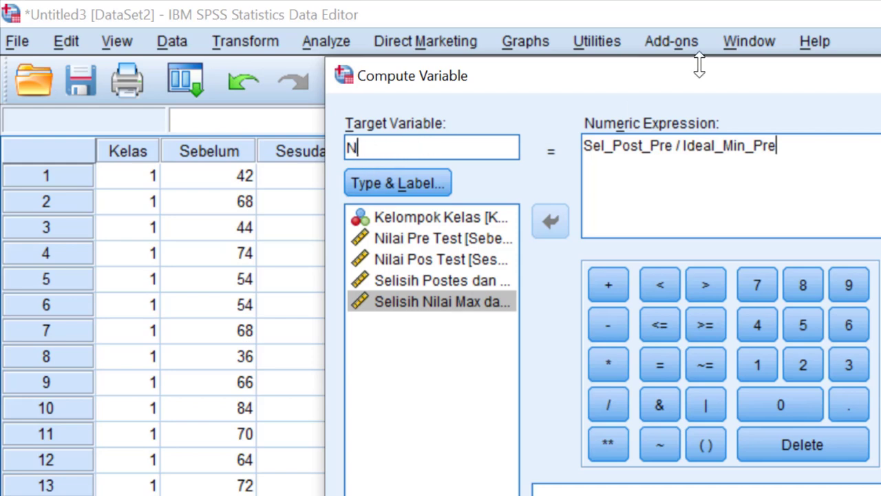
text(_Gain)
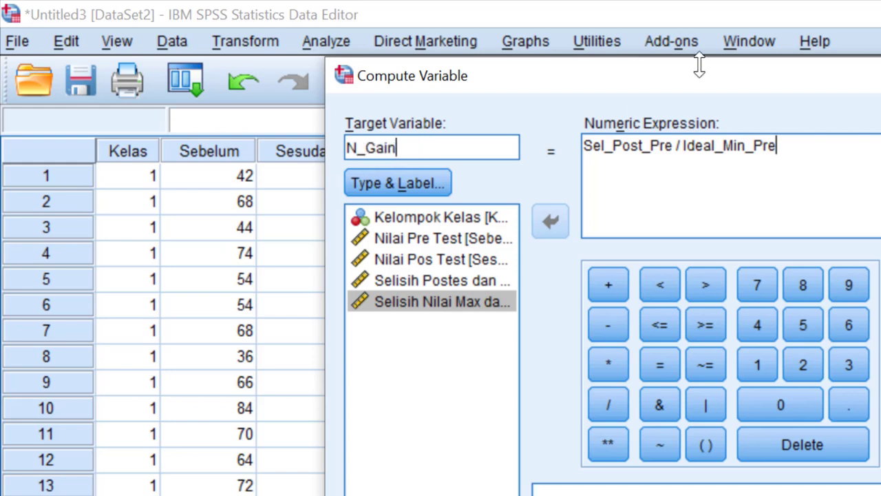
text()Skore)
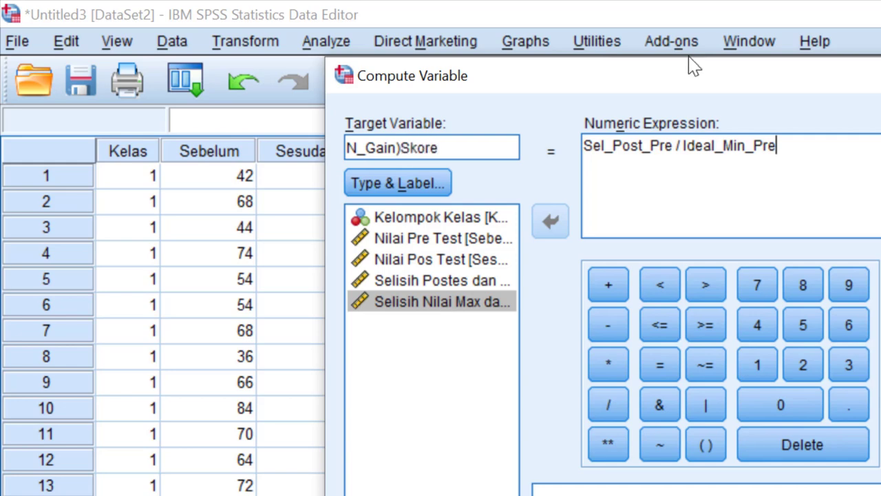
click(403, 148)
key(BackSpace)
text(_)
key(BackSpace)
text(c)
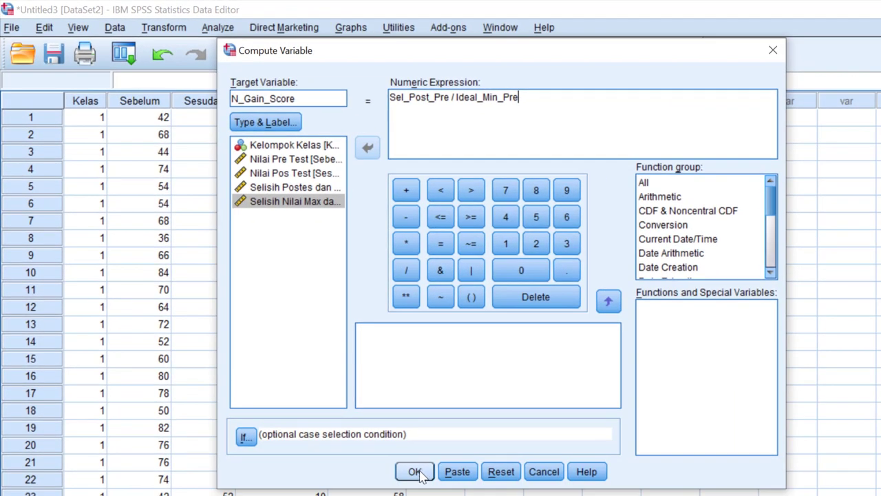
click(417, 472)
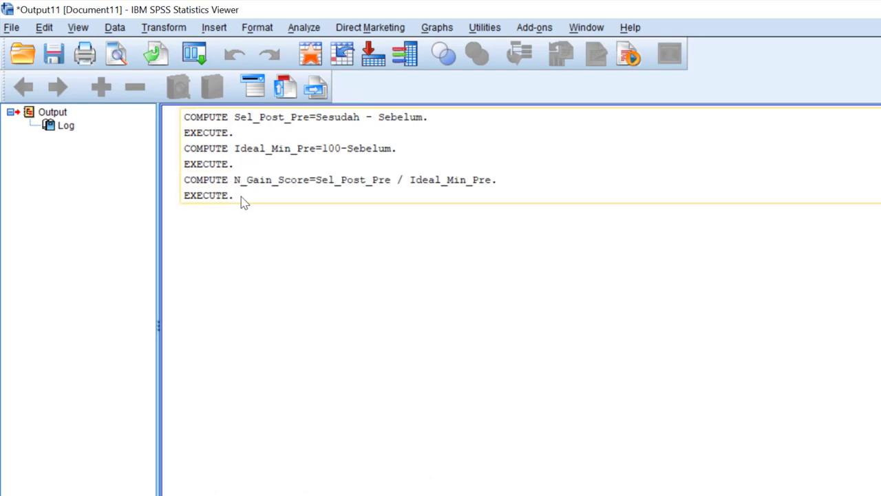
- Narrow the N_Gain_Score column in the Untitled3 dataset and switch to the variable definitions
click(586, 27)
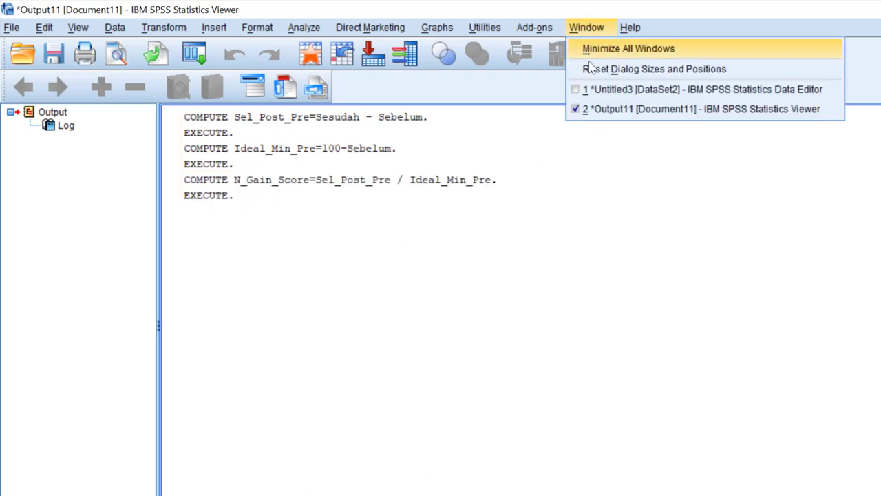
click(575, 88)
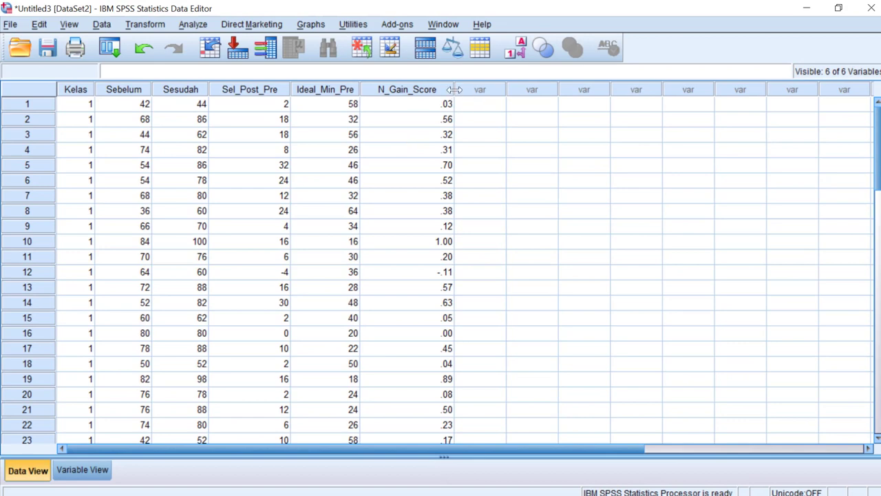
drag(454, 88, 441, 88)
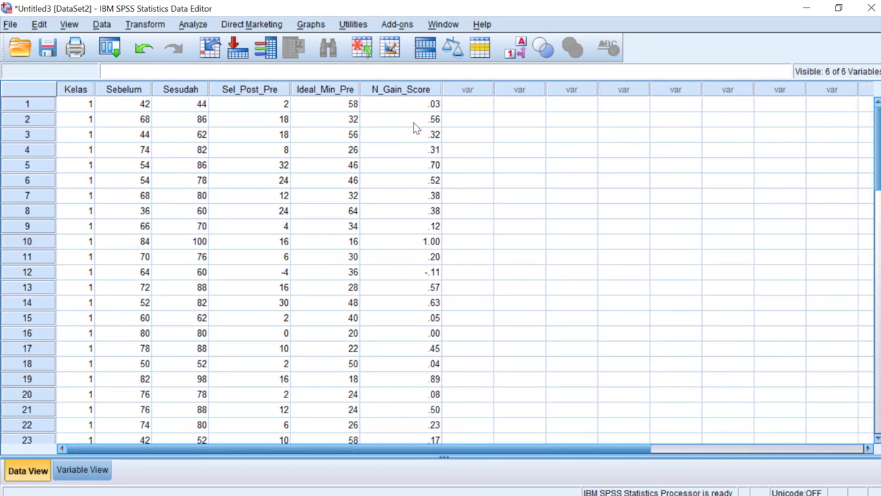
click(82, 468)
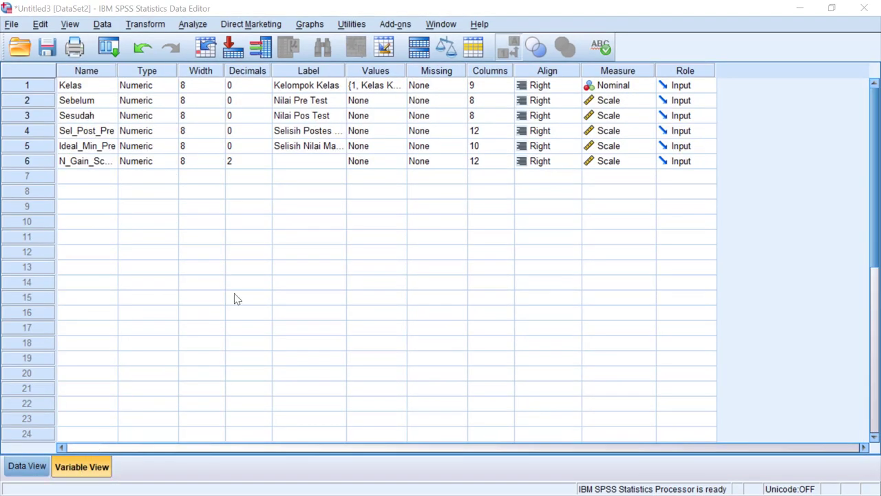
- Label the N_Gain_Score variable "N Gain Skore", set its decimals to 0 and return to the data
click(290, 165)
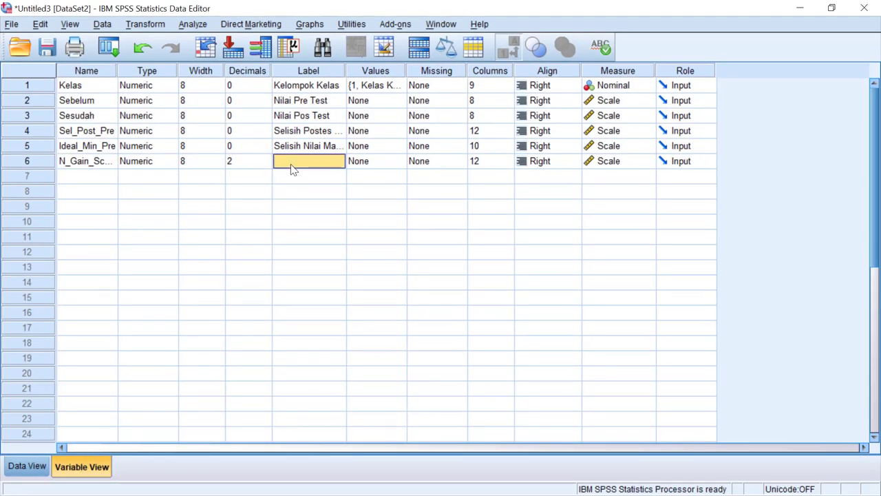
text(N Gain Skore)
click(267, 162)
click(265, 157)
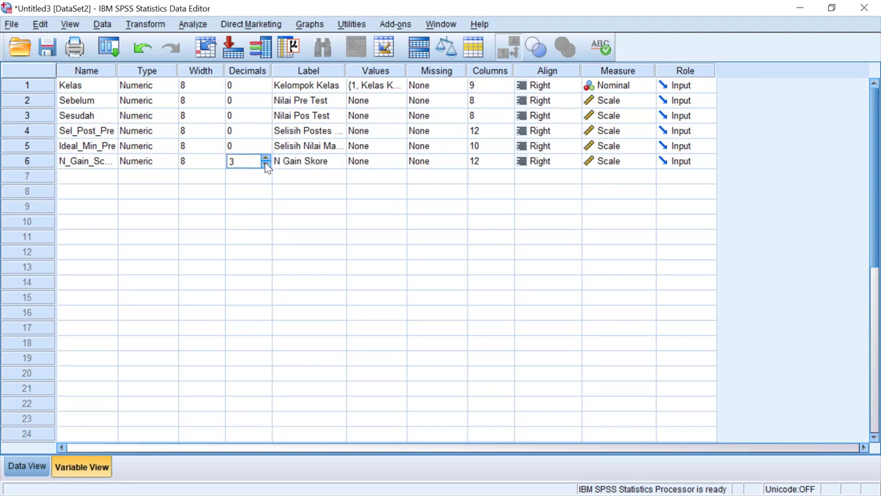
click(265, 157)
click(28, 467)
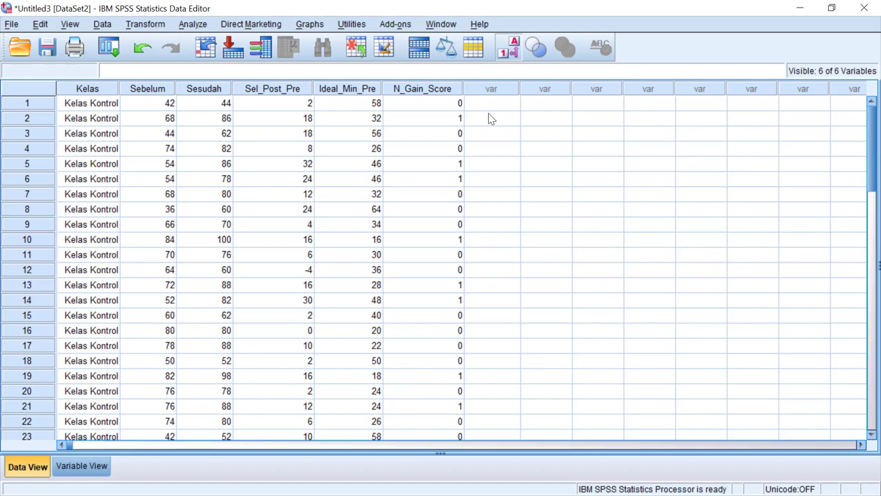
- Start a new variable computation and name the target variable N_Gain_Prosen
click(146, 26)
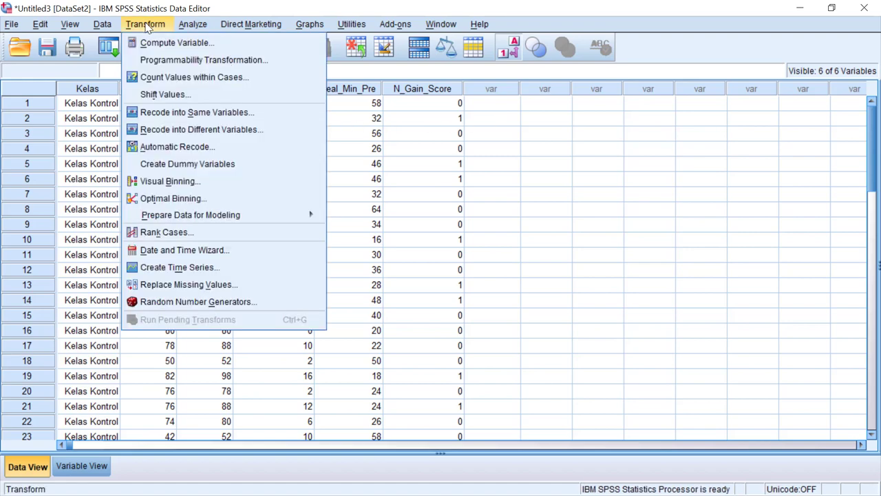
click(148, 42)
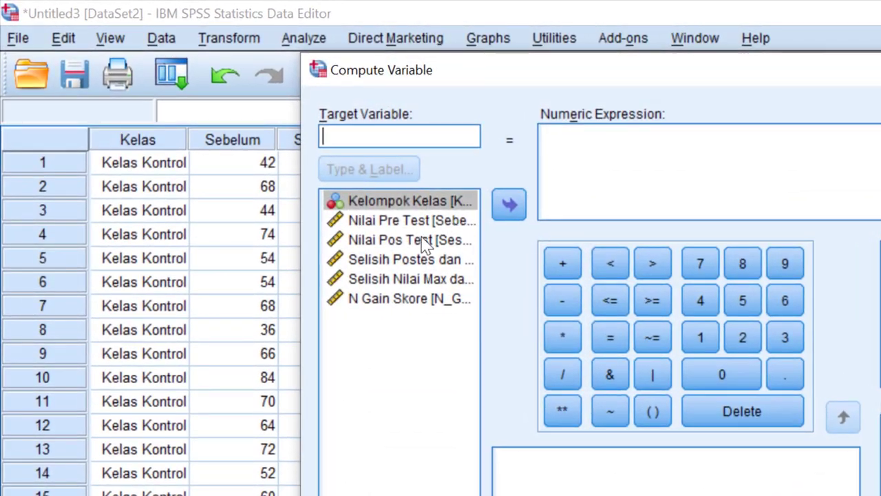
text(N)
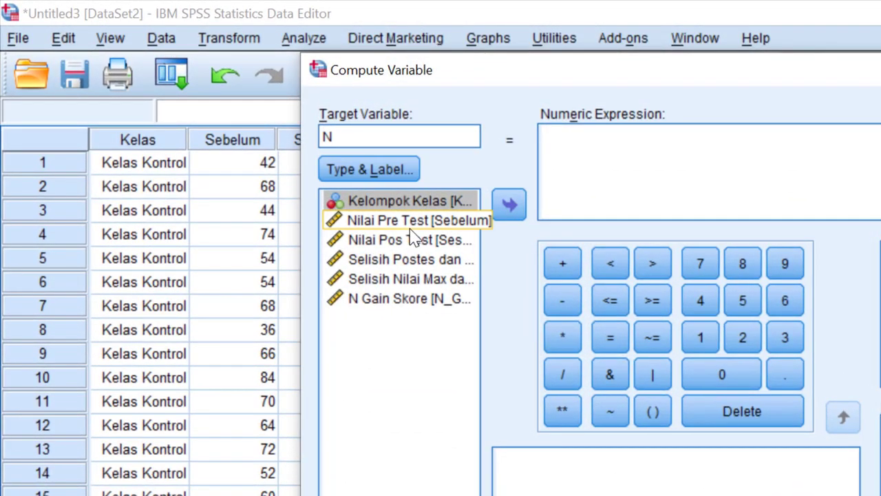
text(_Gain_p)
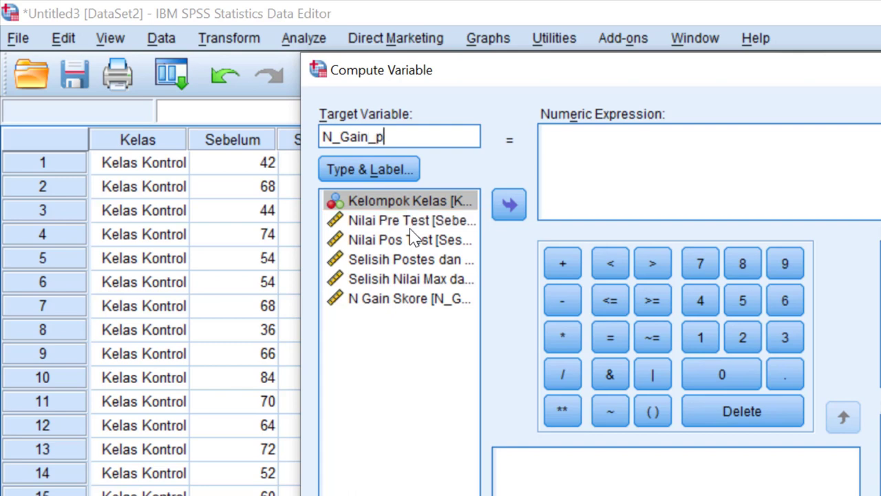
key(BackSpace)
text(Prosen)
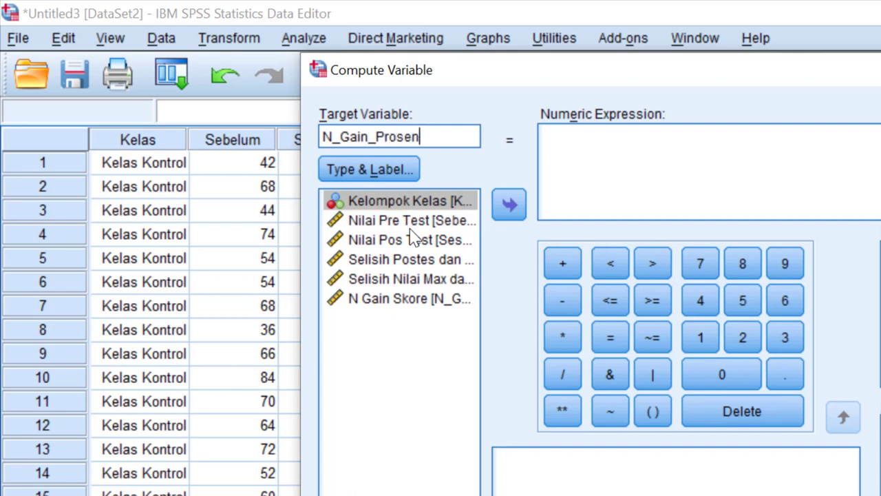
- Set the numeric expression to N_Gain_Score * 100 and run the computation
click(396, 300)
click(509, 204)
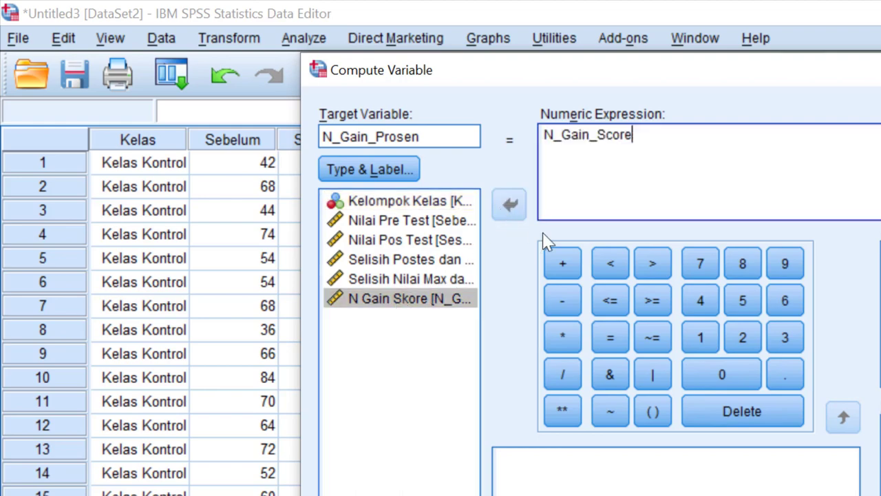
click(564, 336)
click(700, 337)
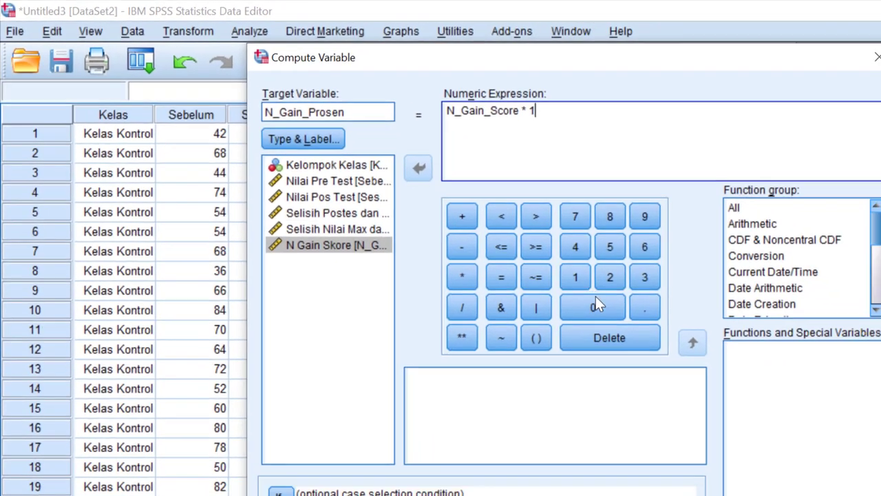
click(721, 374)
click(534, 276)
click(420, 481)
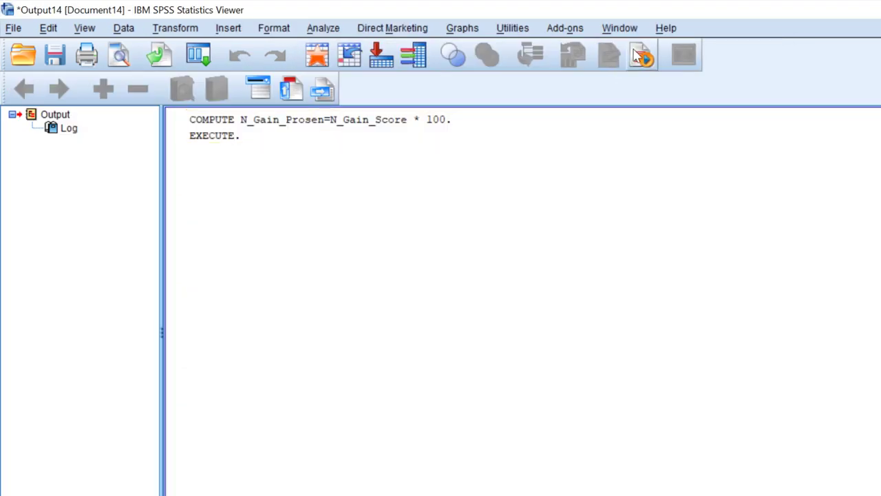
- In the Untitled3 variable definitions, label N_Gain_Prosen "N Gain Prosen" and change the N_Gain_Score label to "N Gain Score"
click(620, 30)
click(791, 91)
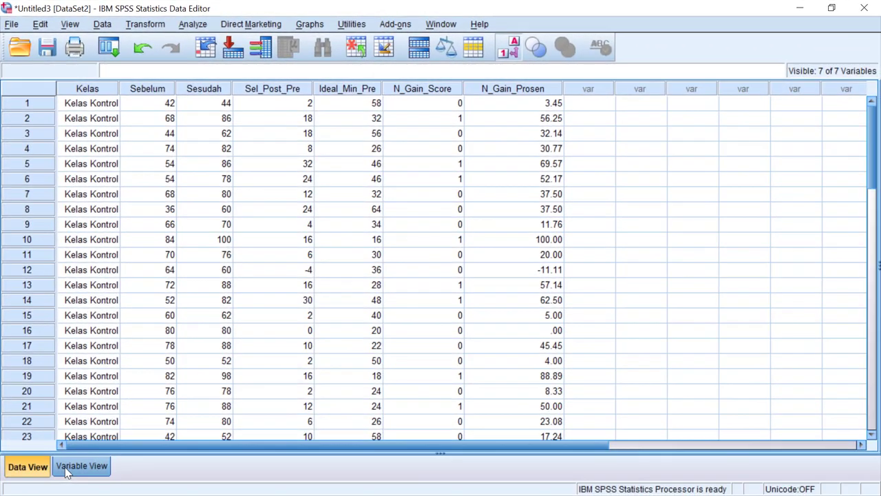
click(82, 466)
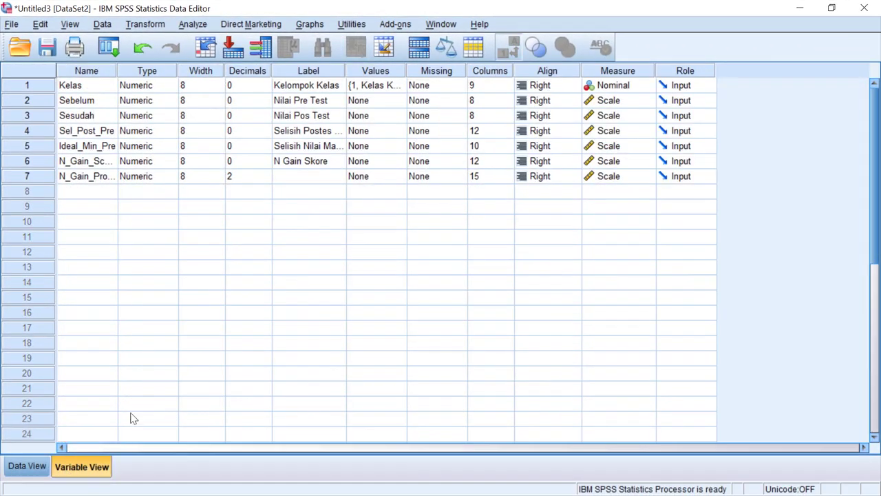
click(315, 178)
text(N Gain Prosen)
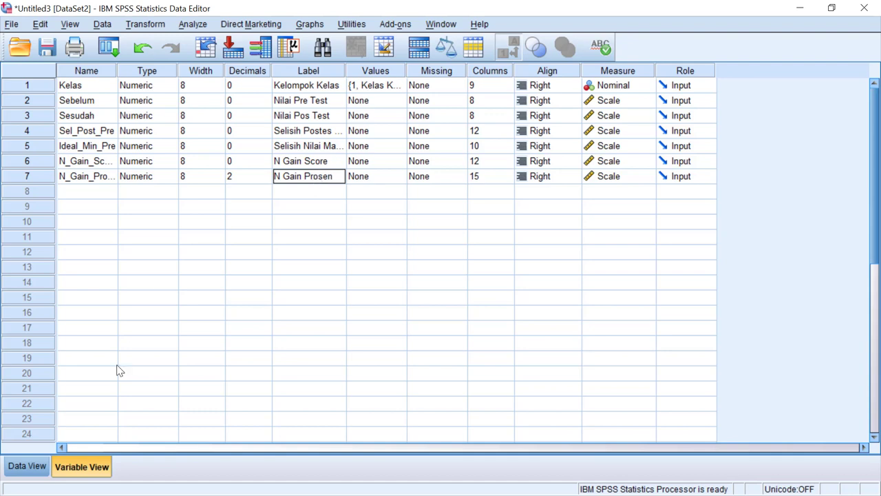
click(25, 469)
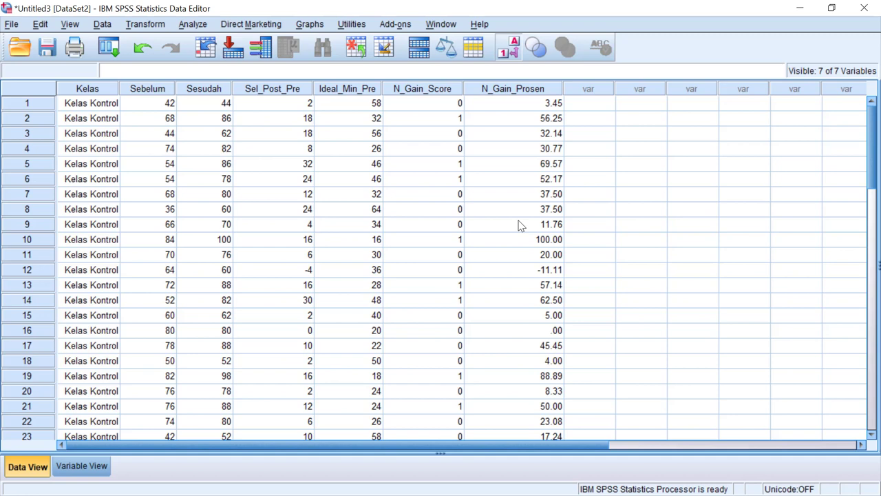
- Run the Explore analysis with N Gain Prosen as the dependent variable and Kelompok Kelas as the factor
scroll(255, 283, down, 6)
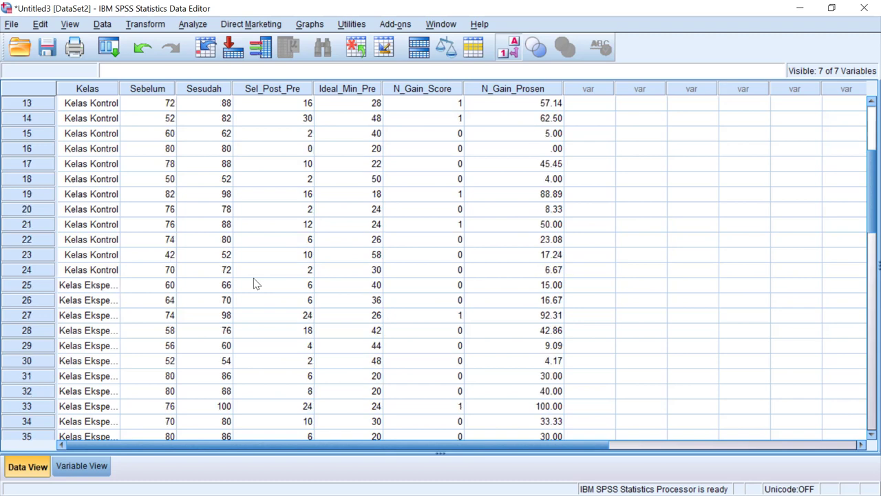
scroll(255, 284, up, 6)
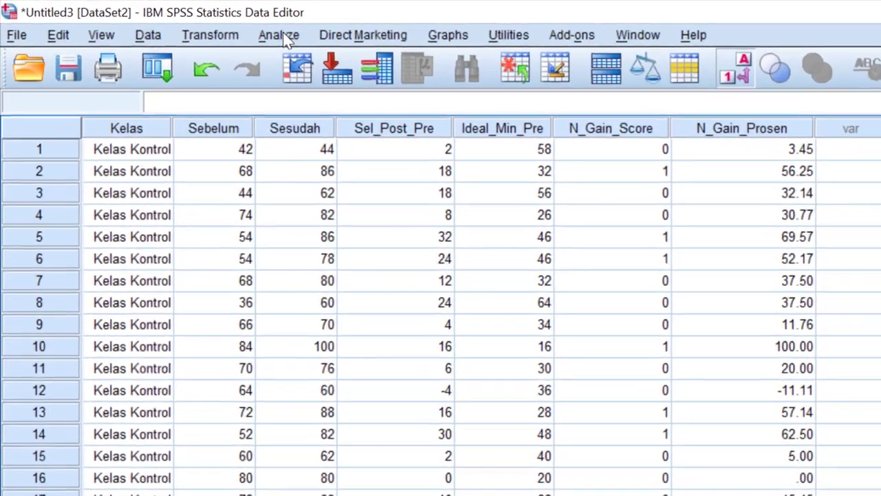
click(194, 24)
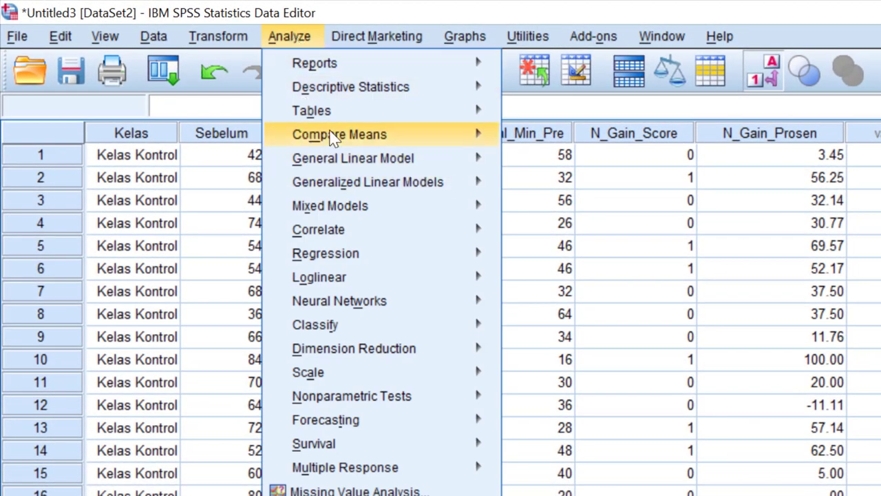
mouse_move(370, 88)
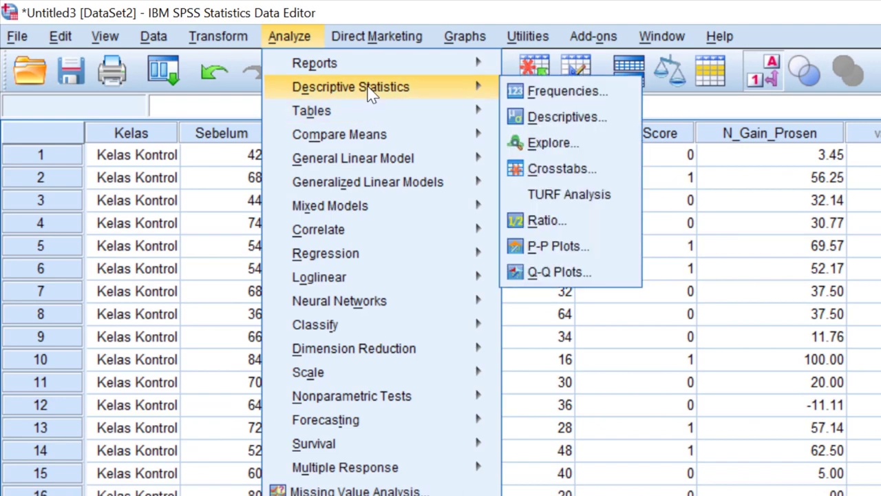
click(530, 144)
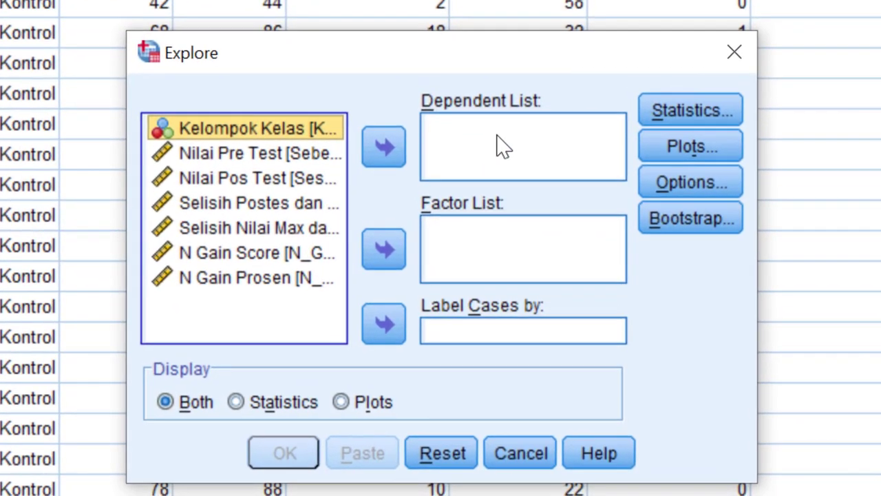
click(269, 279)
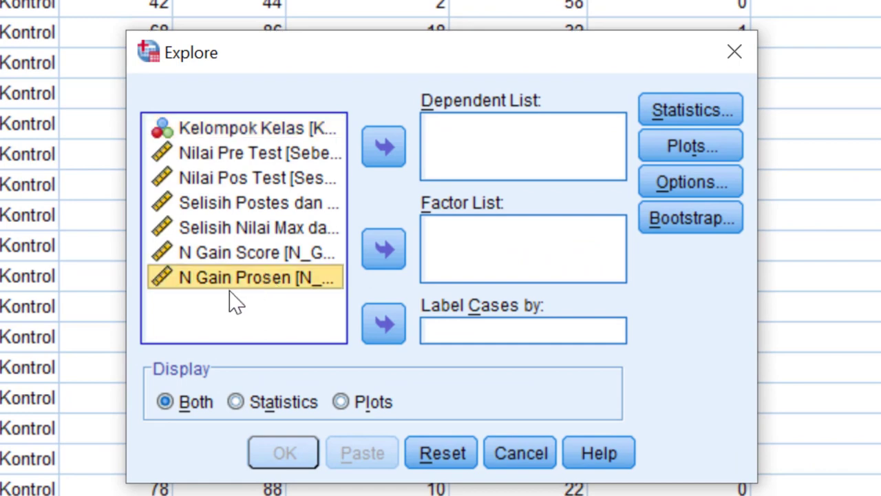
click(389, 145)
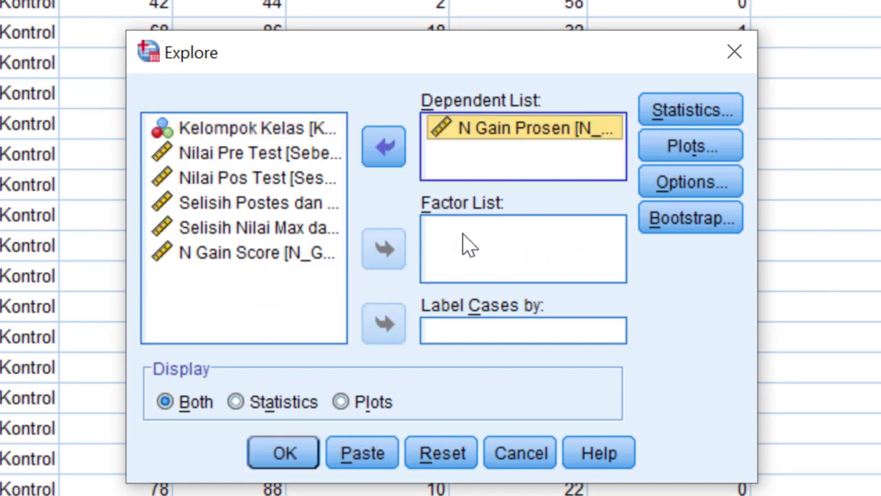
click(275, 132)
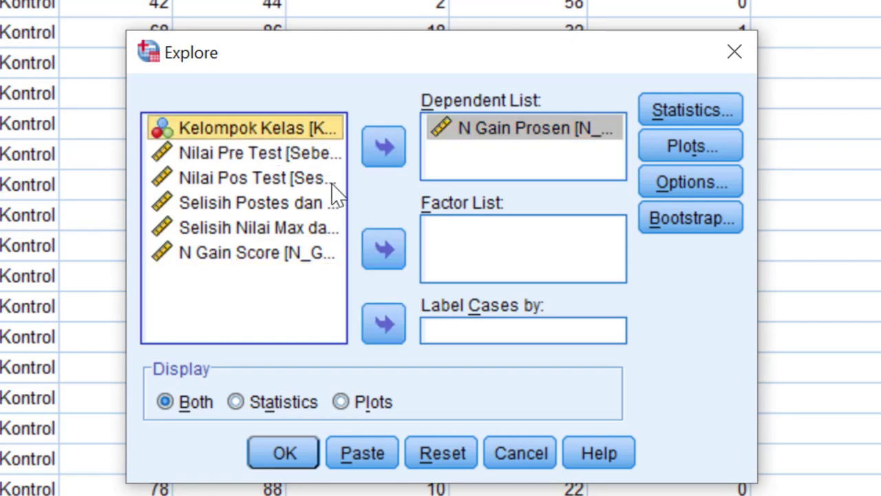
click(385, 251)
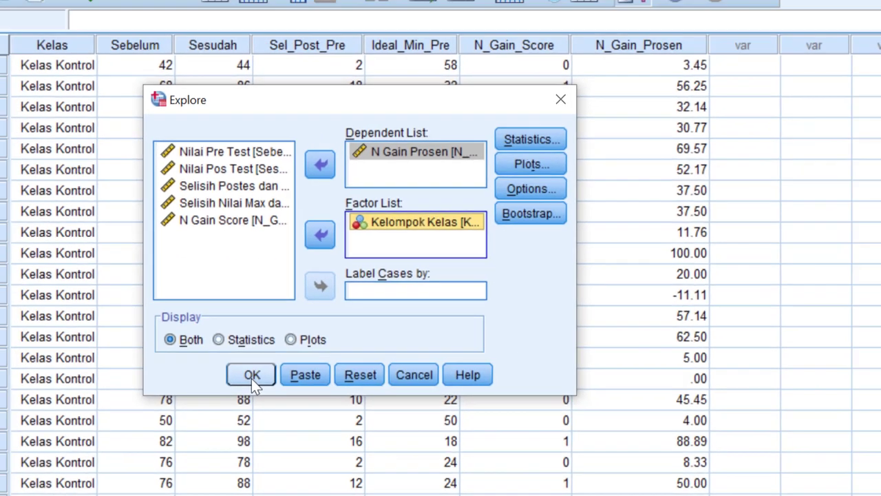
click(251, 376)
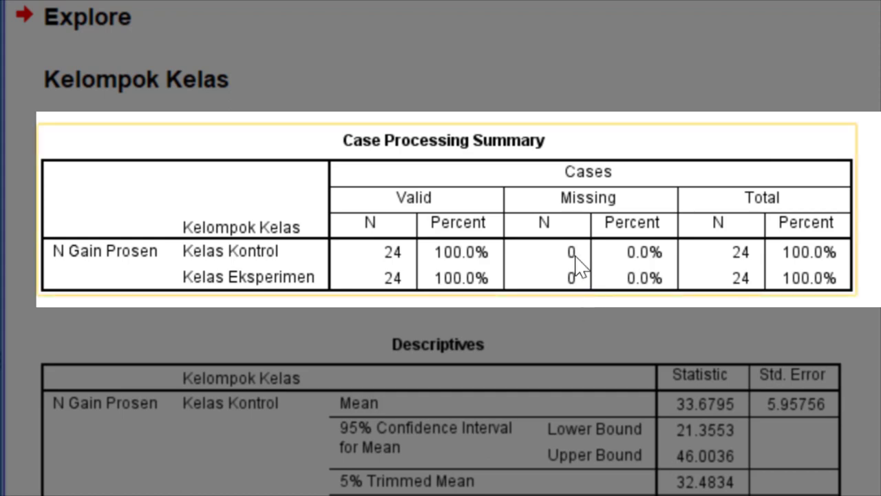
- Examine the case processing summary and the N Gain Prosen descriptives, including mean, minimum and maximum, for the control and experimental classes
scroll(571, 254, down, 3)
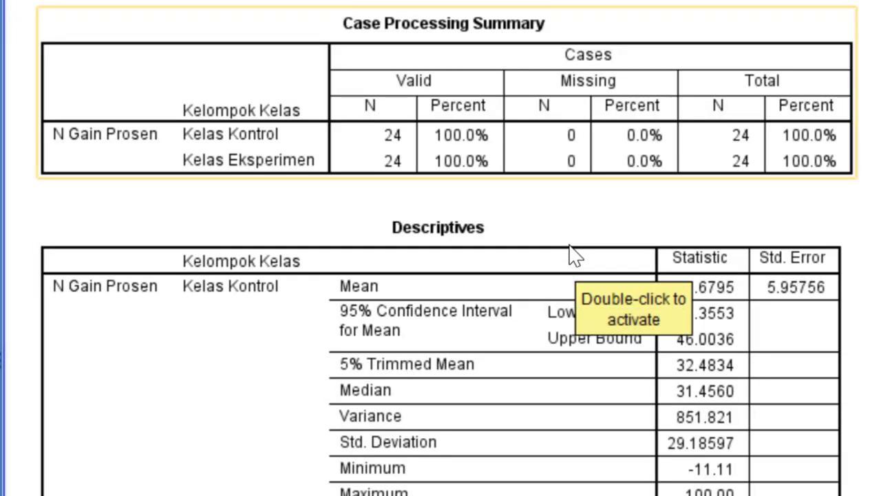
scroll(572, 255, down, 5)
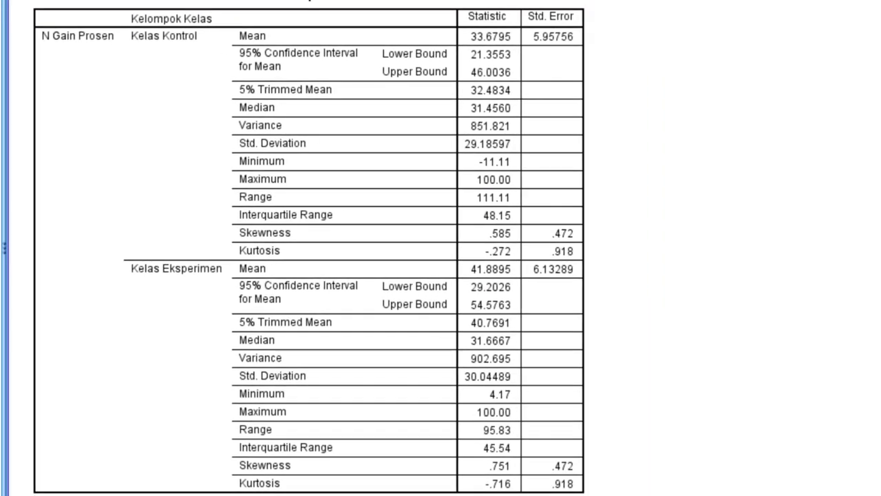
scroll(309, 255, up, 1)
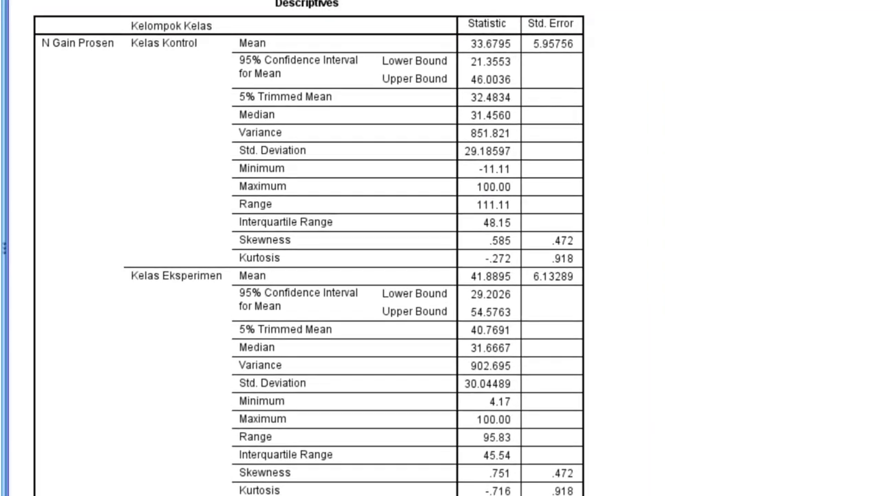
scroll(754, 167, down, 1)
click(344, 190)
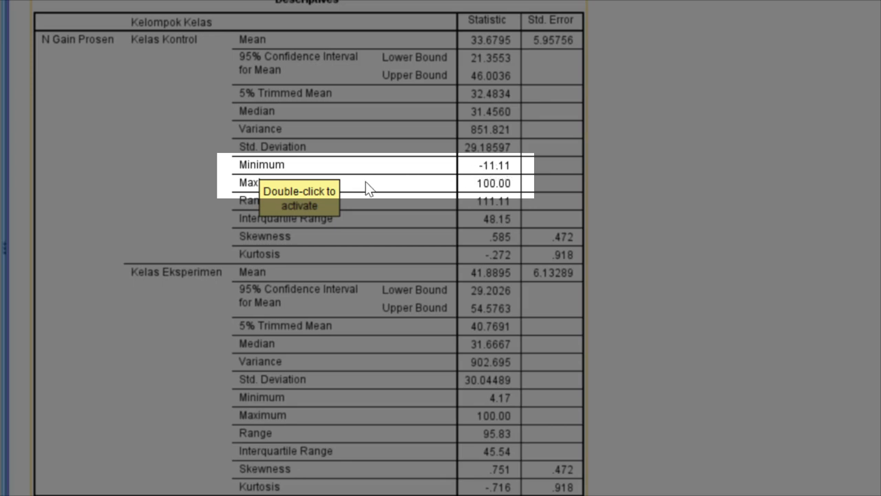
click(309, 210)
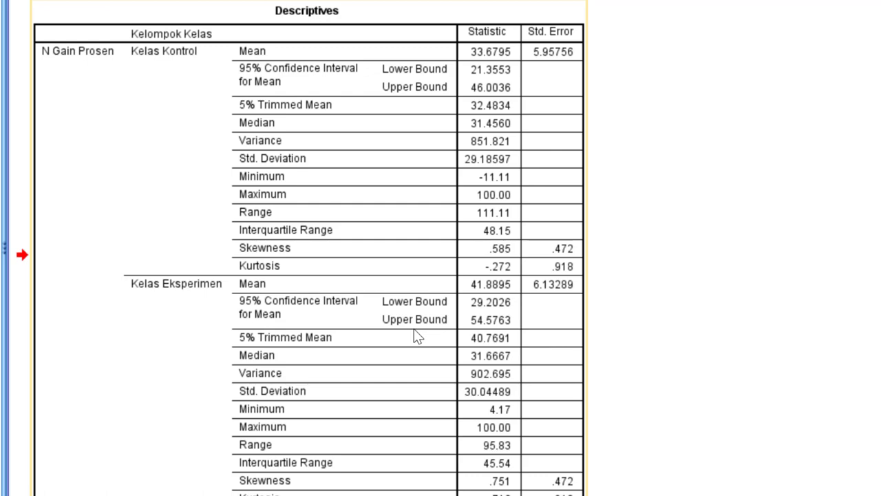
- Return to the Untitled3 dataset and reopen the Explore analysis
click(640, 0)
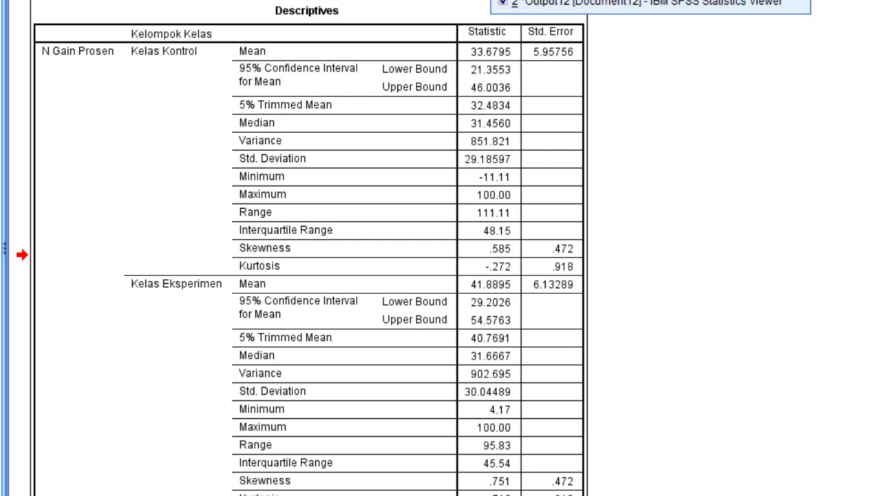
click(640, 0)
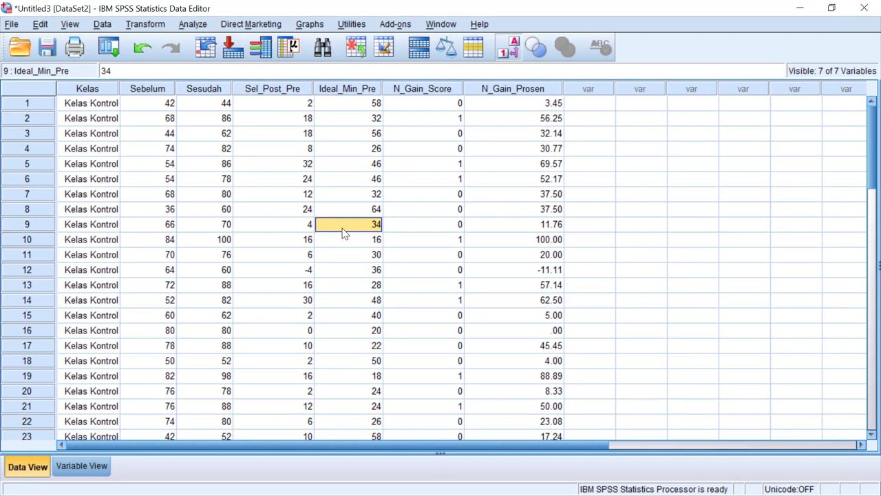
click(527, 89)
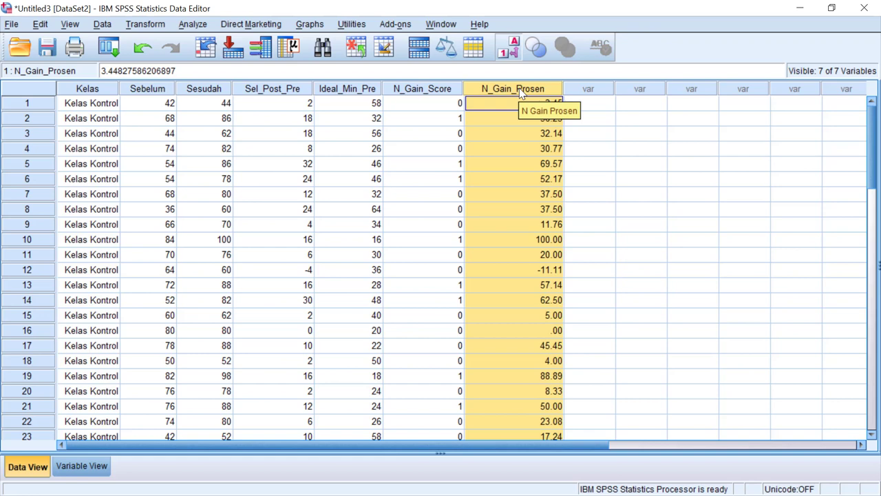
click(199, 25)
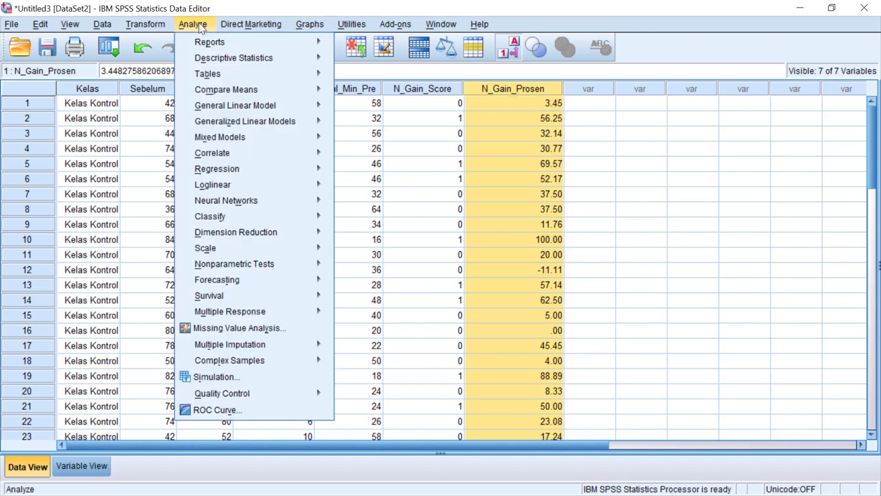
mouse_move(255, 266)
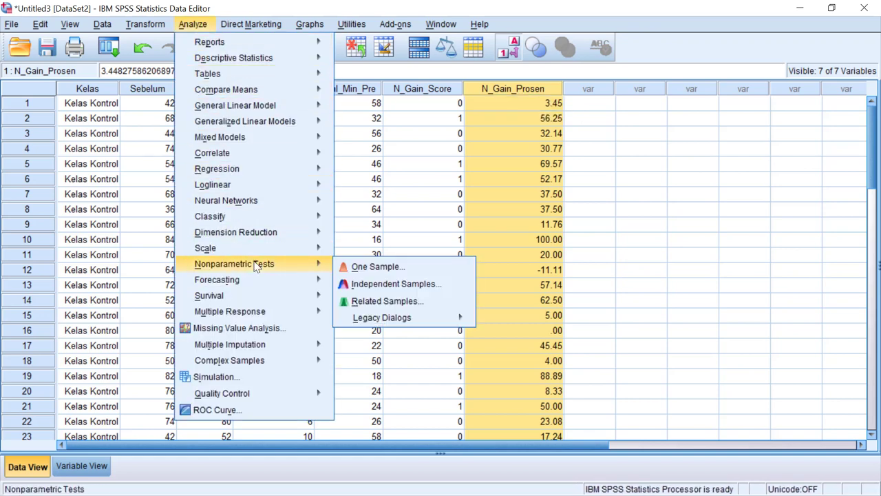
mouse_move(275, 159)
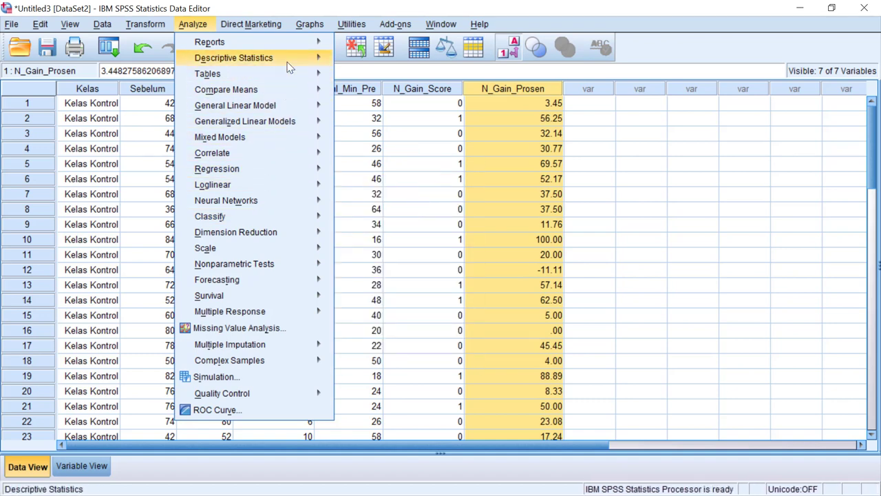
mouse_move(292, 60)
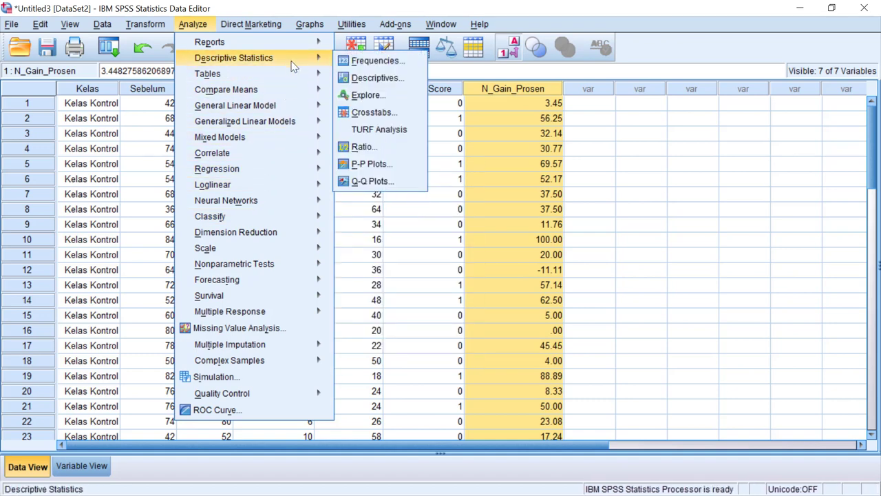
click(375, 96)
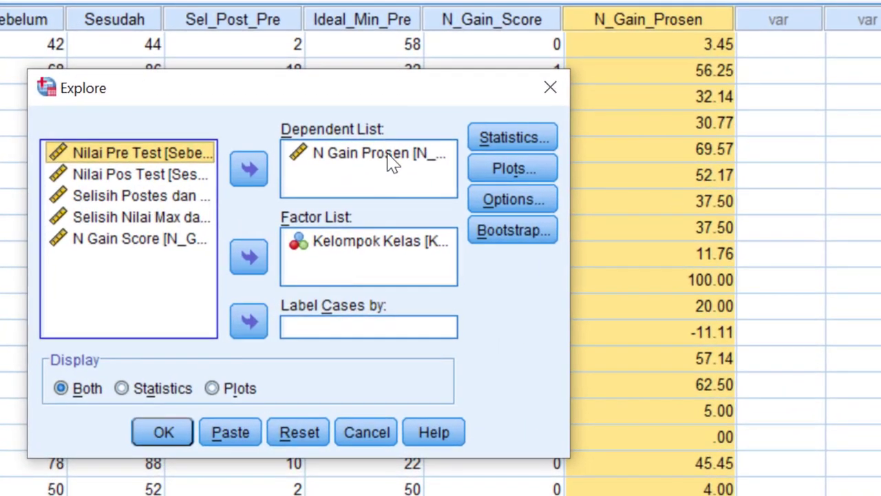
- Add normality plots with tests to the Explore analysis of N Gain Prosen by Kelompok Kelas and run it
click(393, 162)
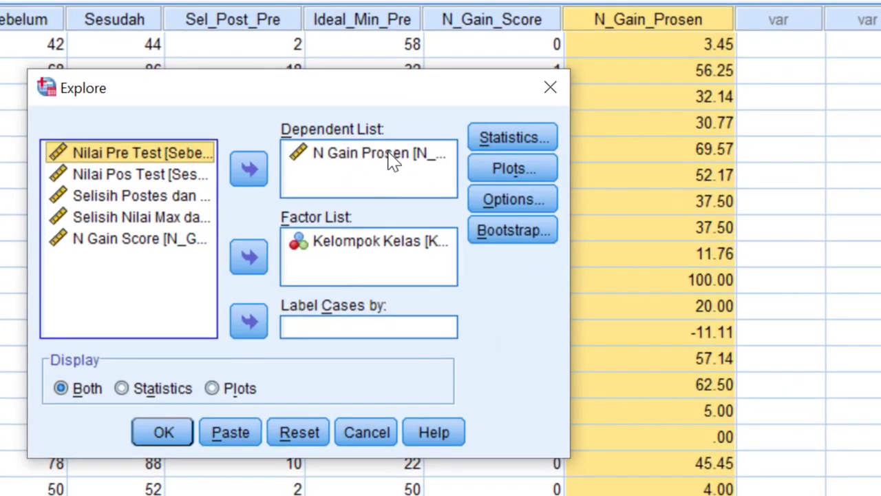
click(351, 249)
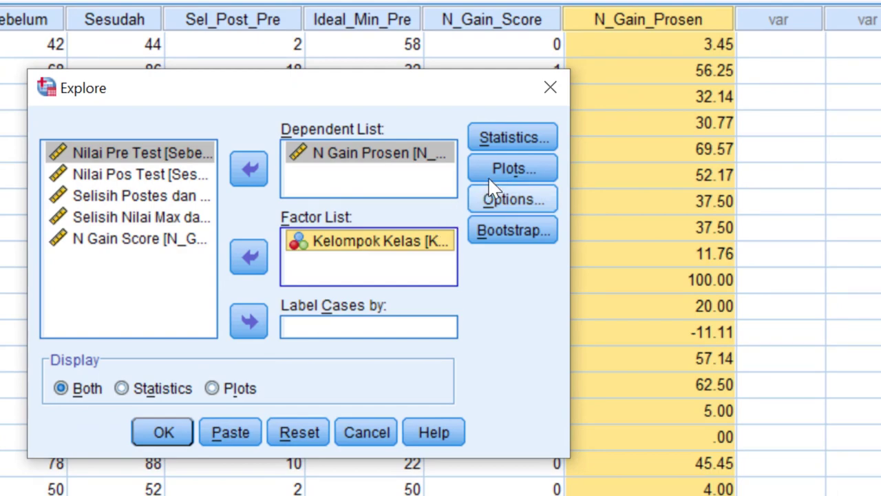
click(513, 171)
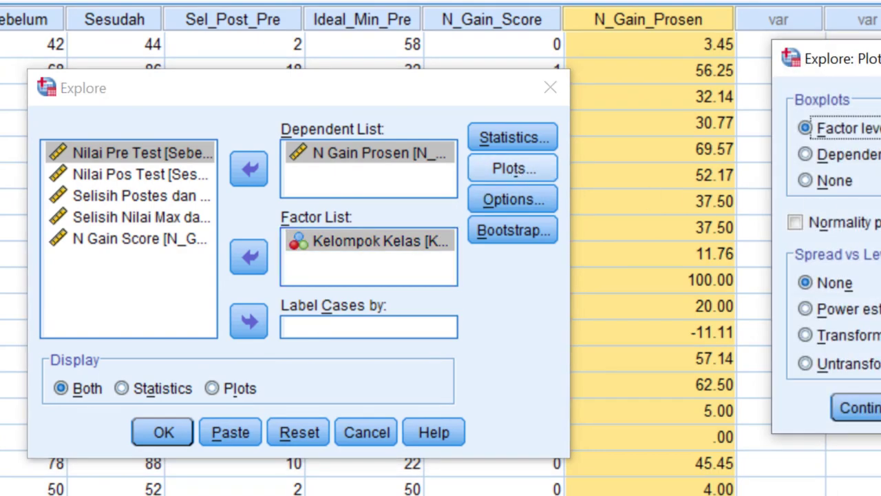
click(862, 229)
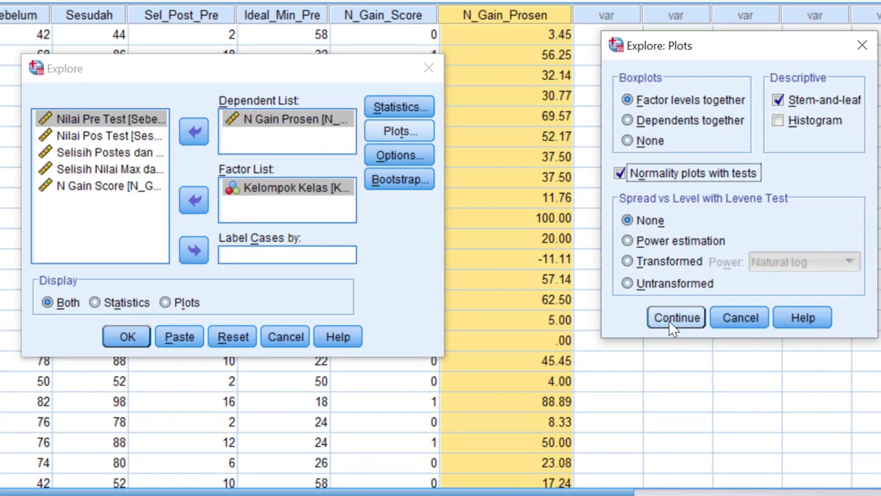
click(669, 318)
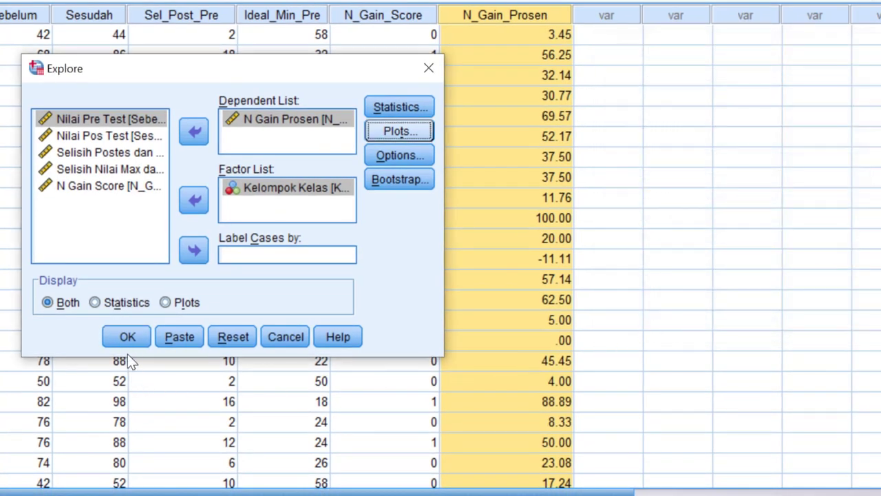
click(128, 338)
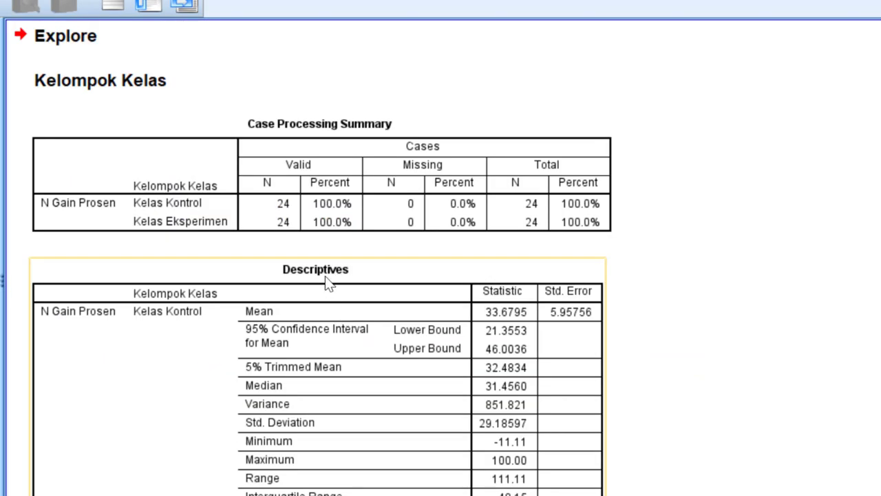
- Examine the Tests of Normality table for N Gain Prosen, comparing Kolmogorov-Smirnov and Shapiro-Wilk significance for both classes
scroll(328, 282, down, 15)
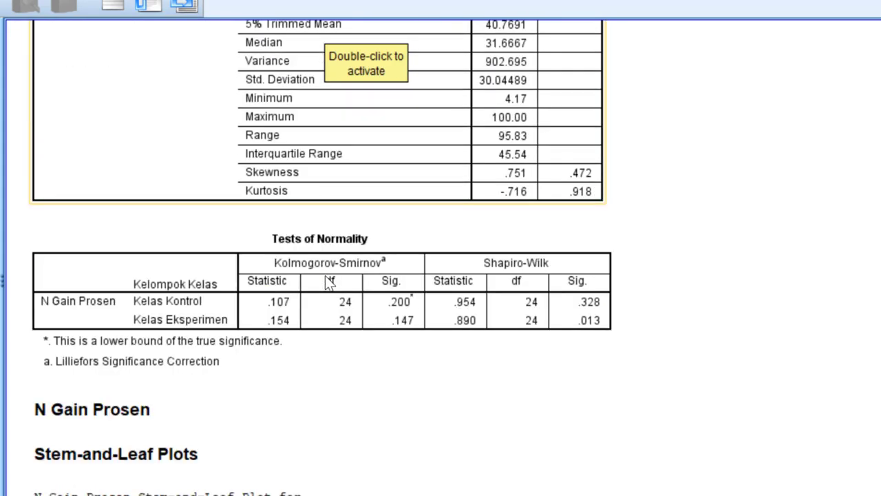
scroll(447, 258, down, 3)
click(516, 262)
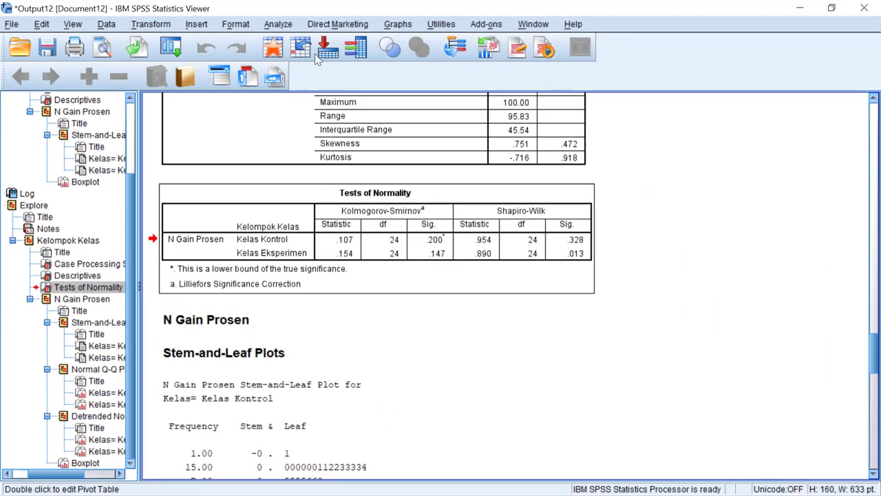
- Open the legacy nonparametric test for two independent samples and reset its previous settings
click(288, 25)
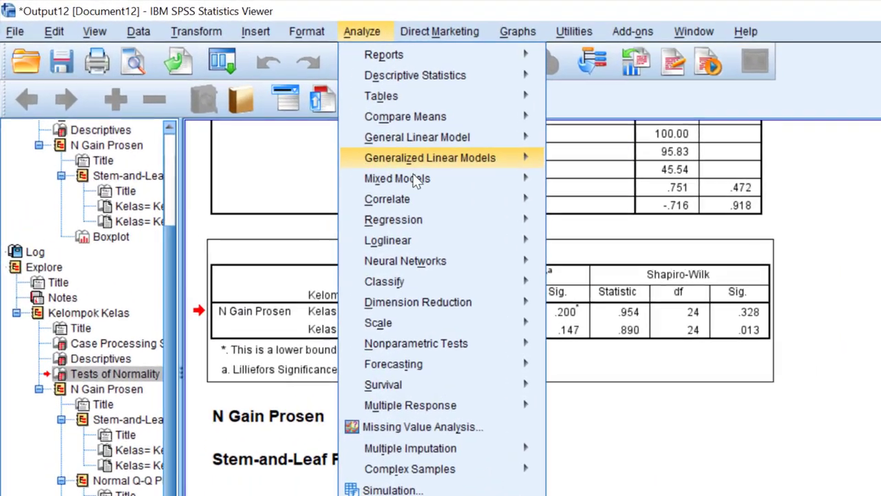
mouse_move(318, 156)
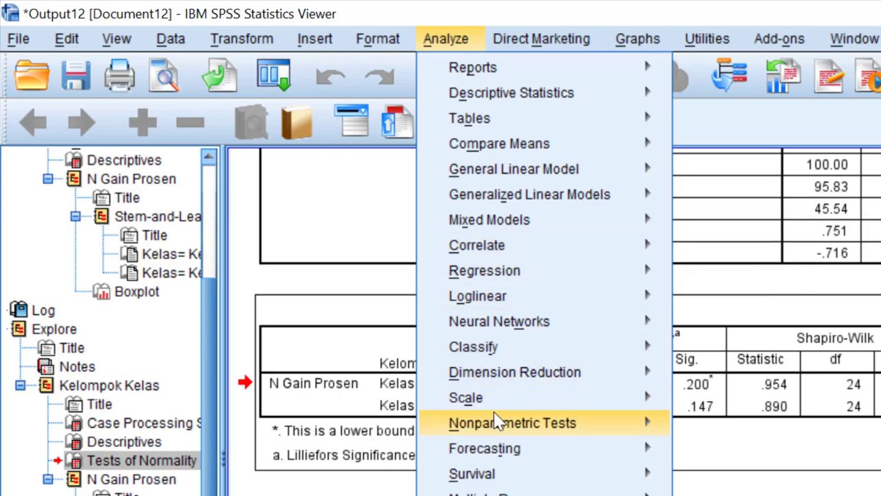
mouse_move(500, 421)
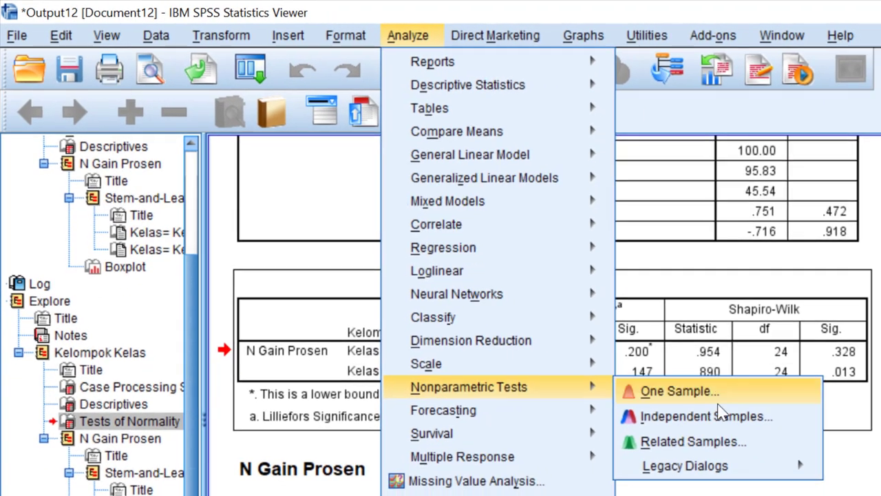
mouse_move(820, 482)
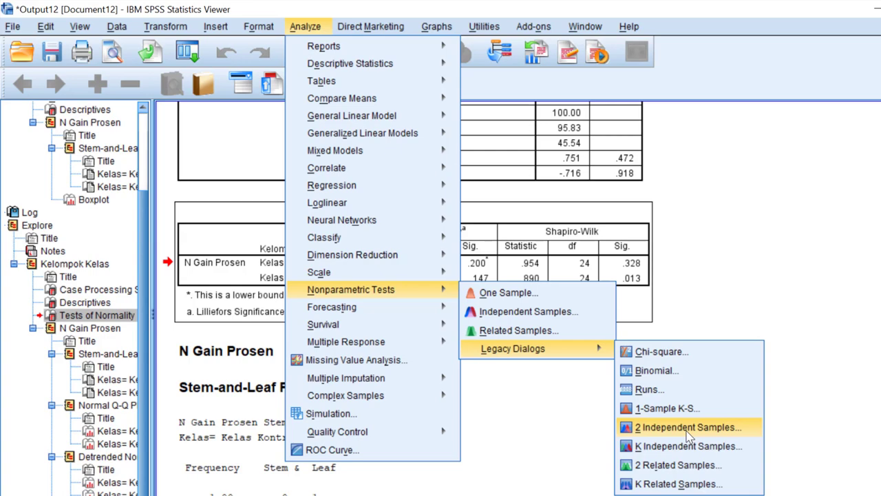
click(684, 428)
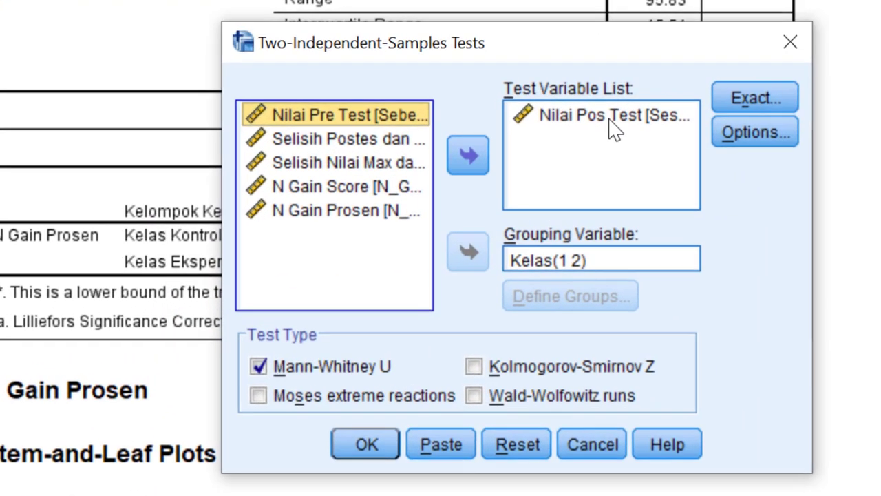
click(613, 117)
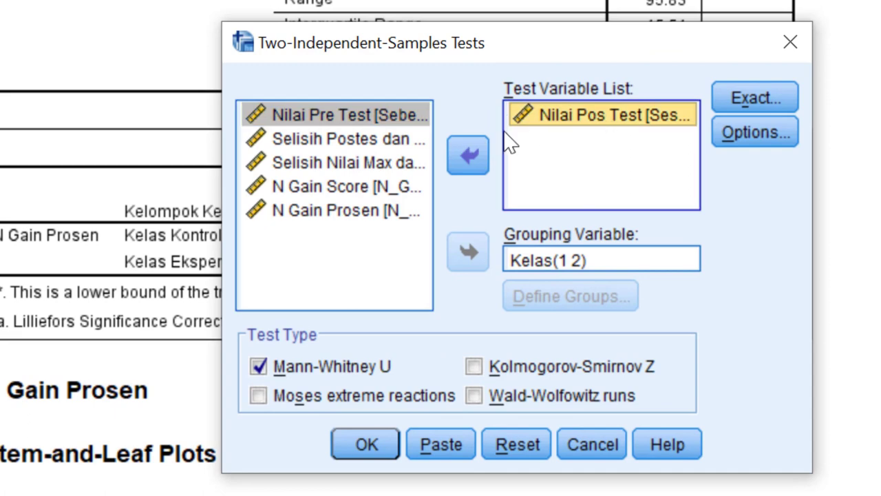
click(493, 444)
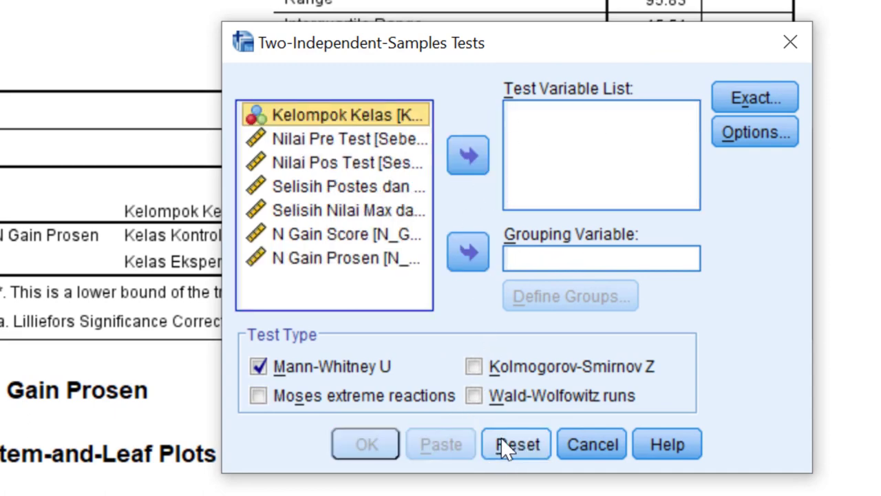
- Set N Gain Prosen as the test variable and Kelompok Kelas as the grouping variable
click(329, 259)
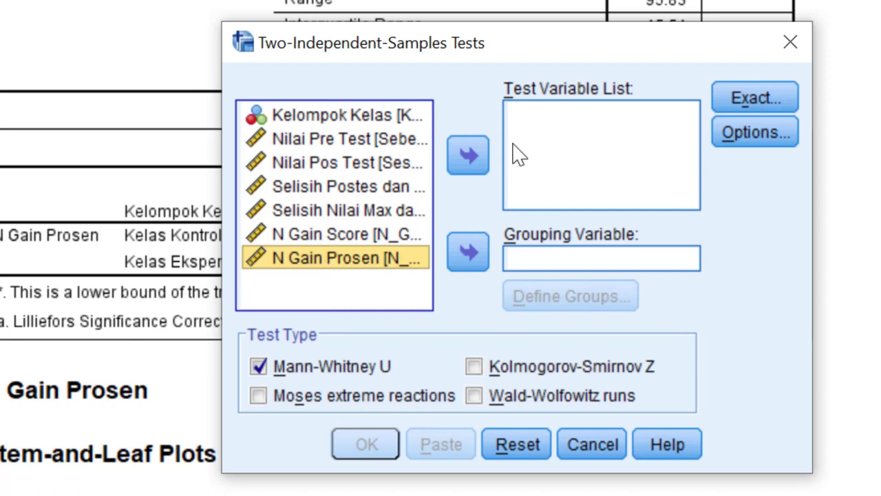
click(474, 153)
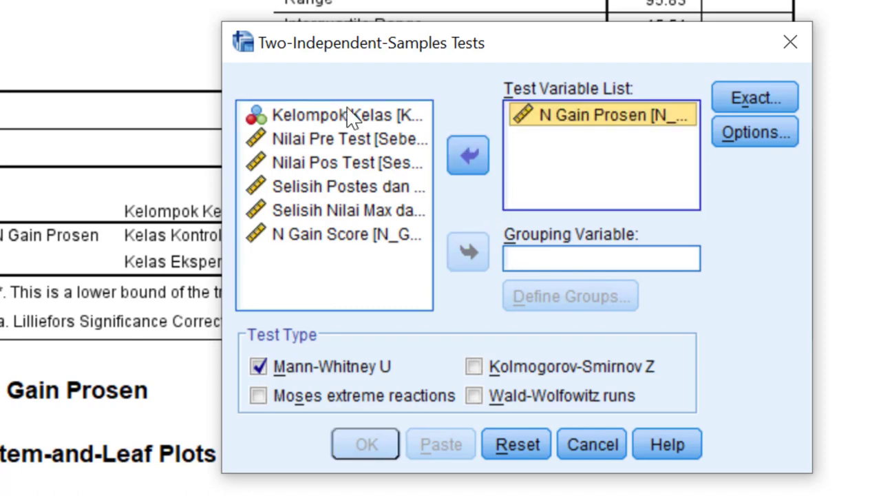
click(300, 114)
click(467, 249)
- Define the Kelas groups as 1 and 2 and run the Mann-Whitney U test
click(571, 297)
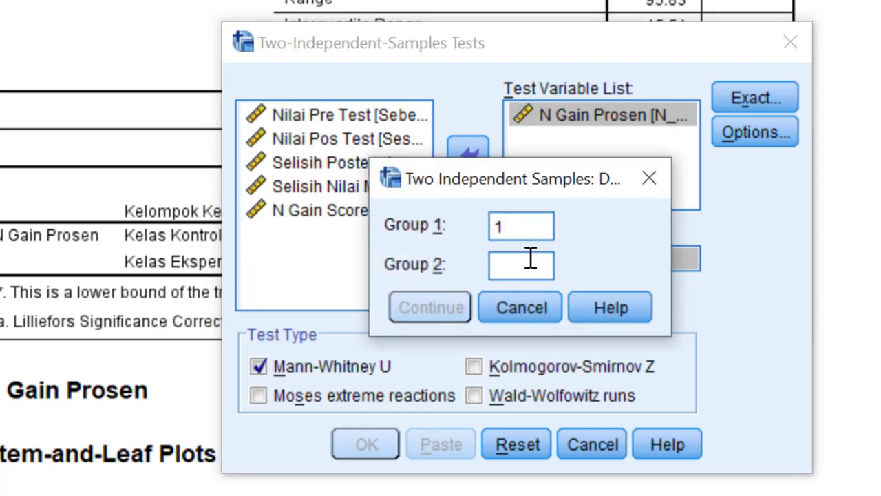
click(530, 258)
text(2)
click(457, 307)
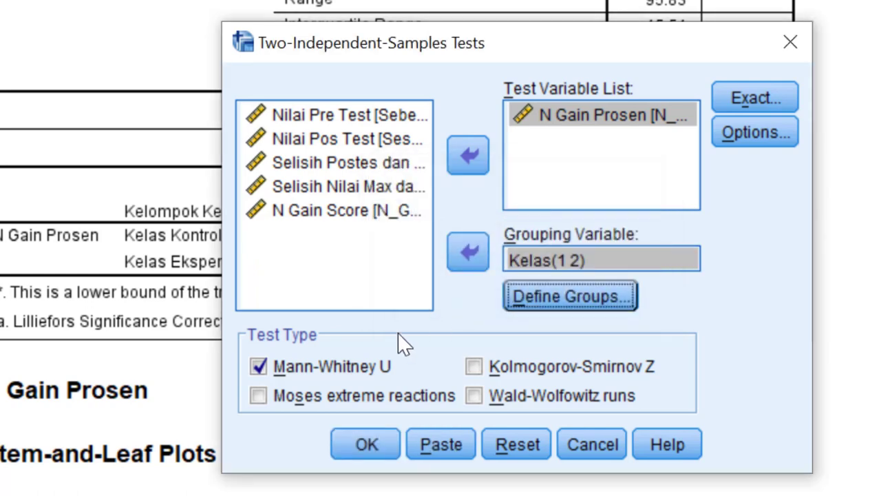
click(346, 362)
click(345, 364)
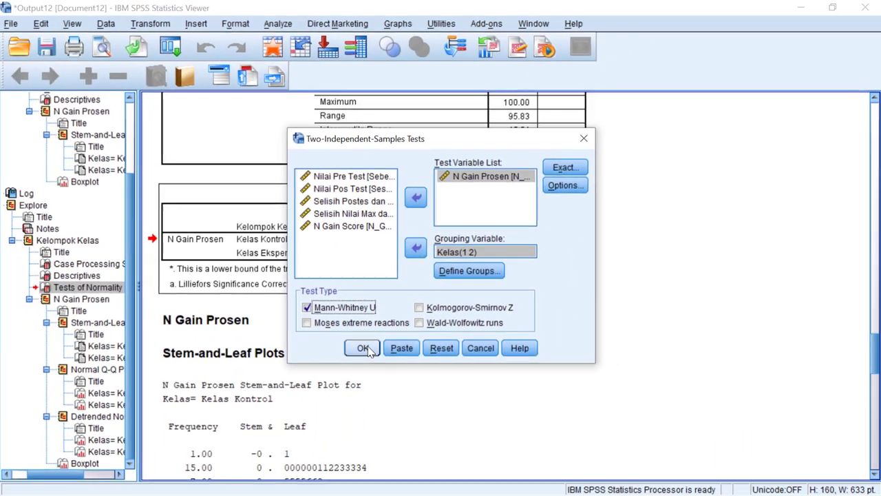
click(365, 444)
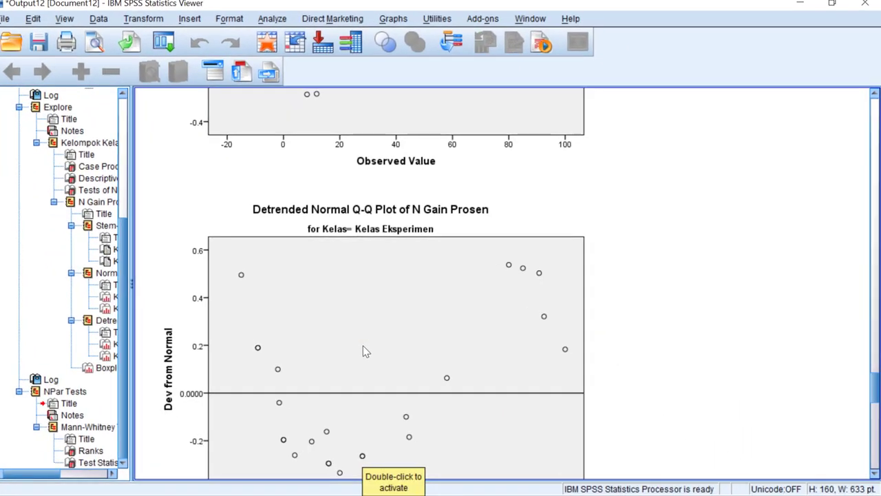
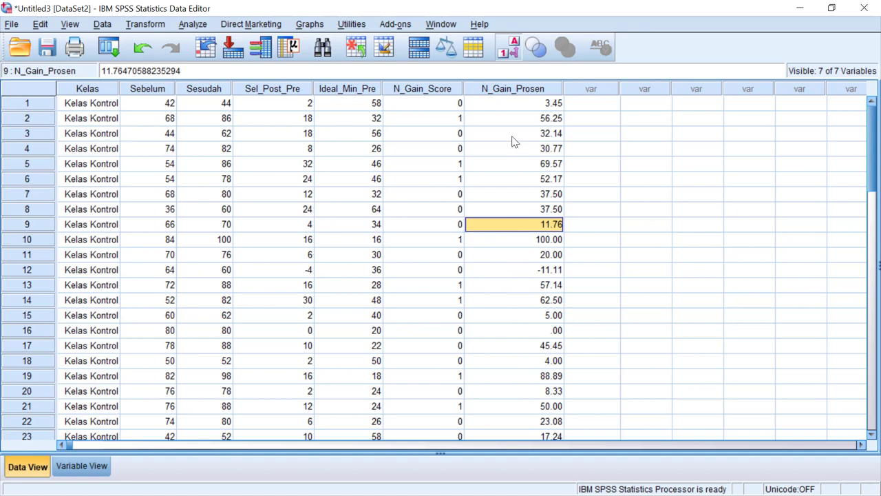
click(532, 93)
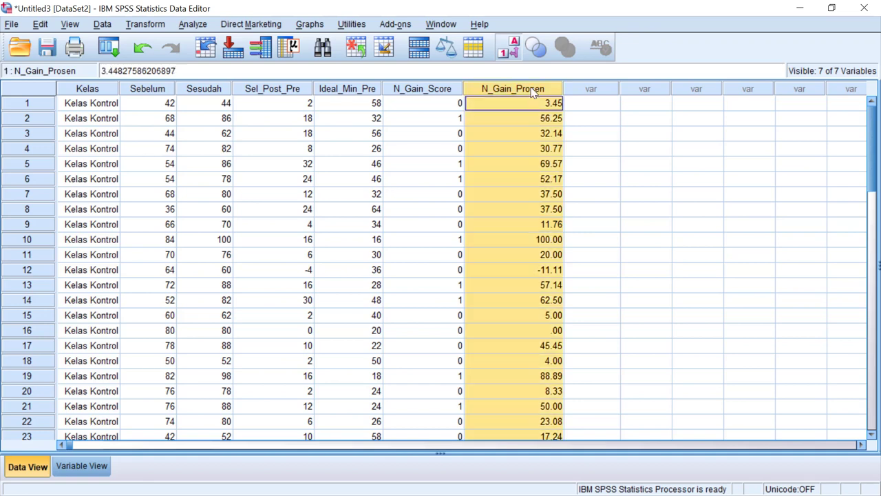
click(524, 138)
click(520, 93)
click(521, 195)
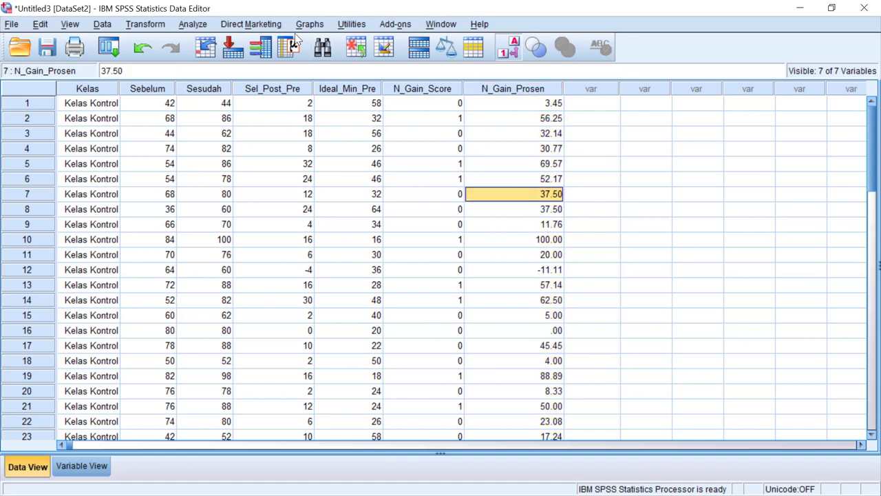
- Start a new Compute Variable with the target variable Interpretasi_Gain and the numeric expression 1
click(146, 26)
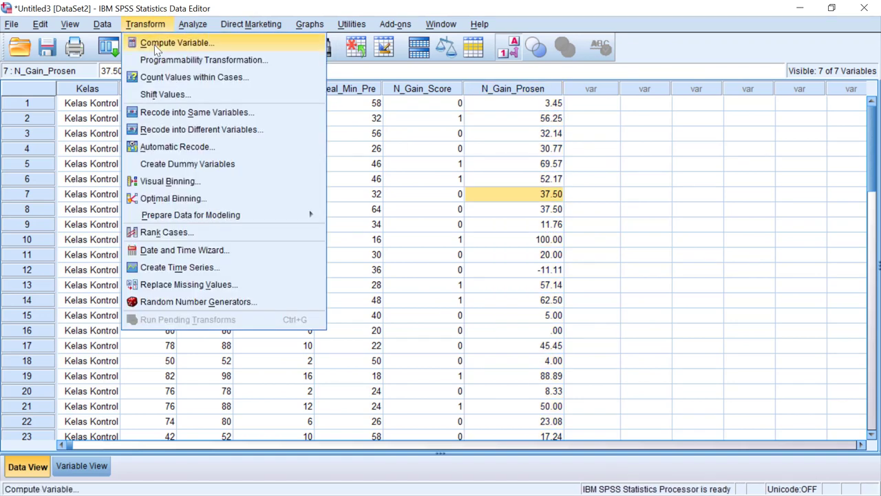
click(147, 42)
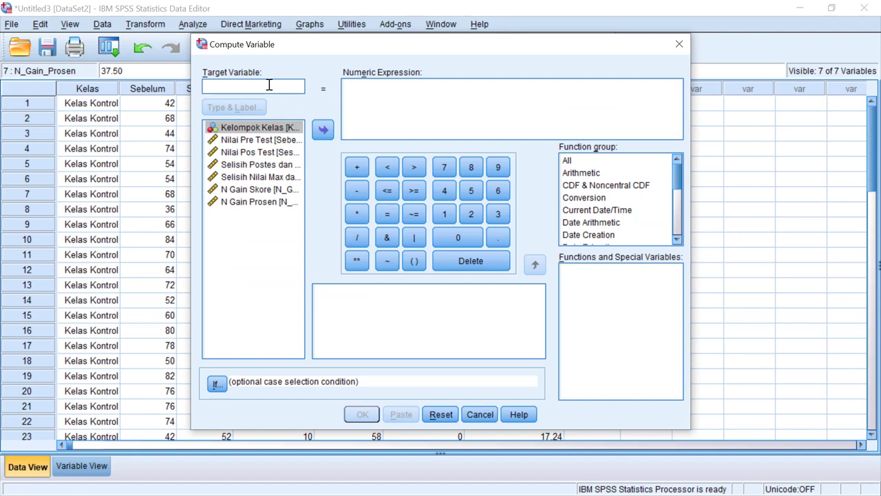
text(Interpretasi)
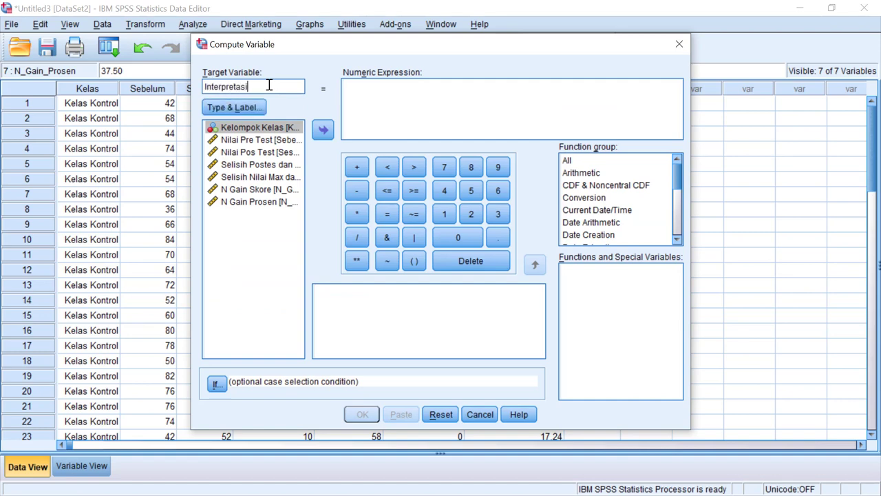
text(_Gain)
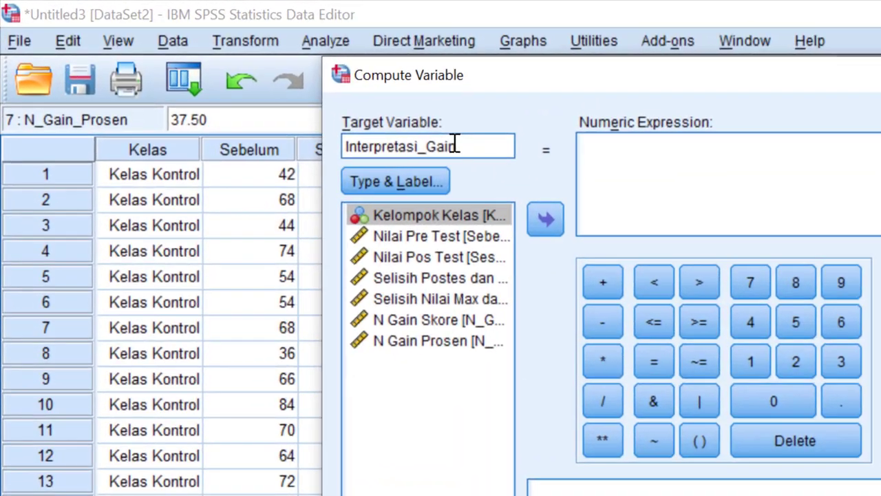
click(604, 172)
text(1)
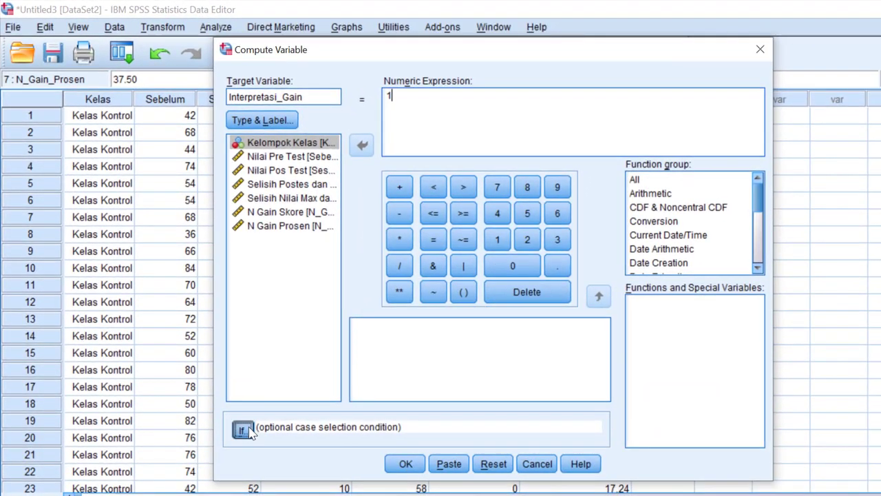
- Switch the computation to include only cases satisfying a condition and enter the comparison < 40
click(256, 452)
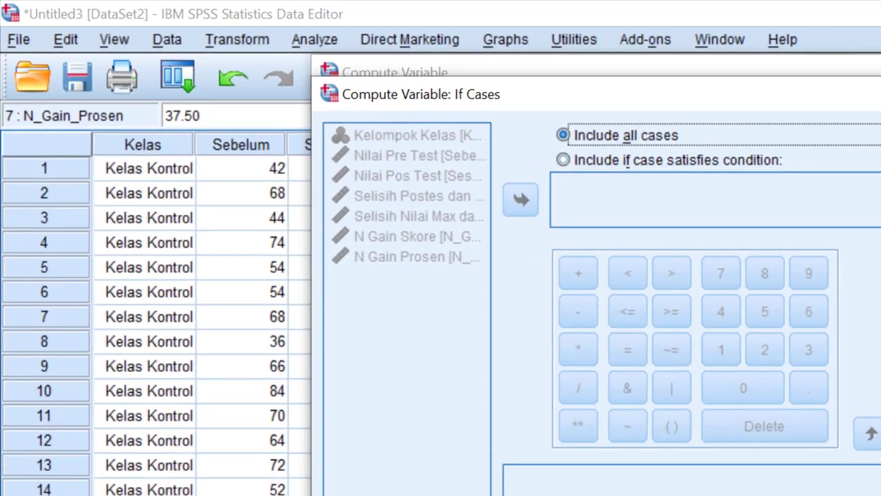
click(605, 160)
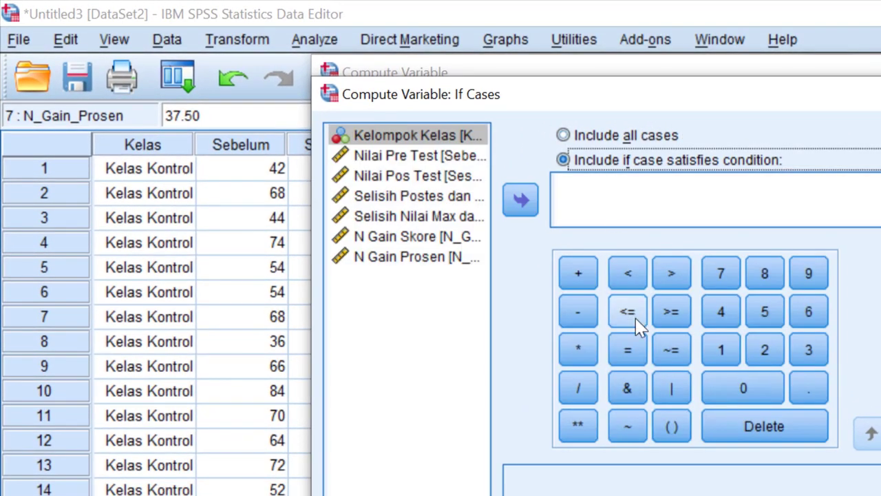
click(627, 273)
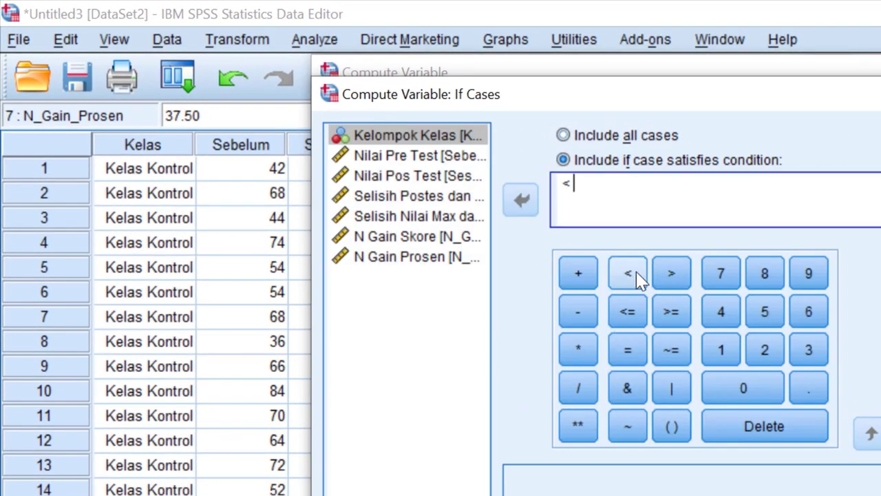
click(720, 311)
click(743, 388)
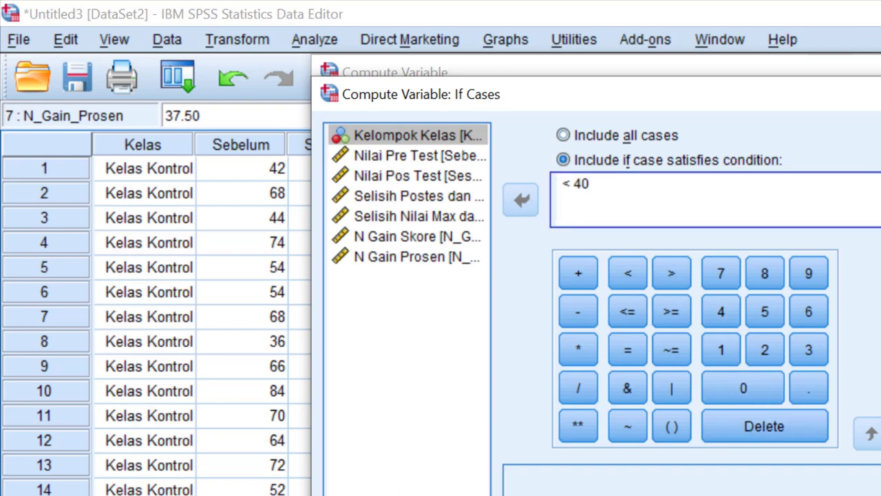
click(665, 492)
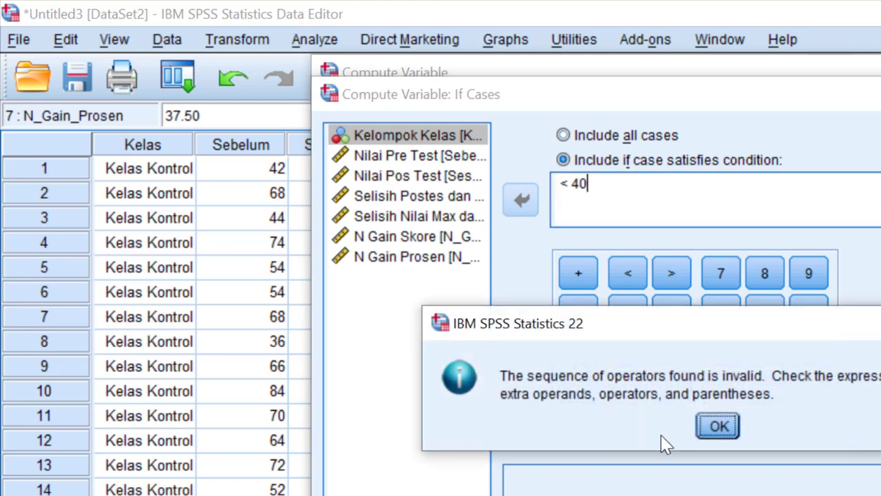
click(718, 425)
- Insert N Gain Prosen before the < 40 comparison in the case condition and run the computation
click(562, 184)
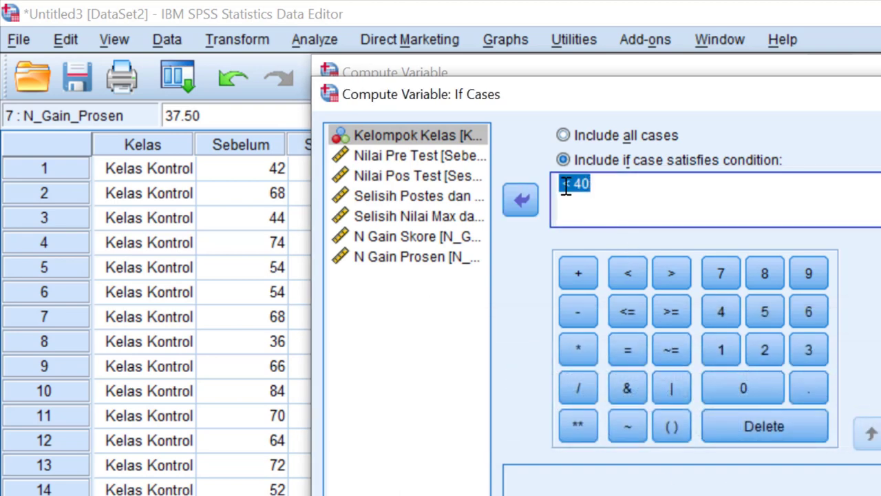
click(444, 258)
click(521, 201)
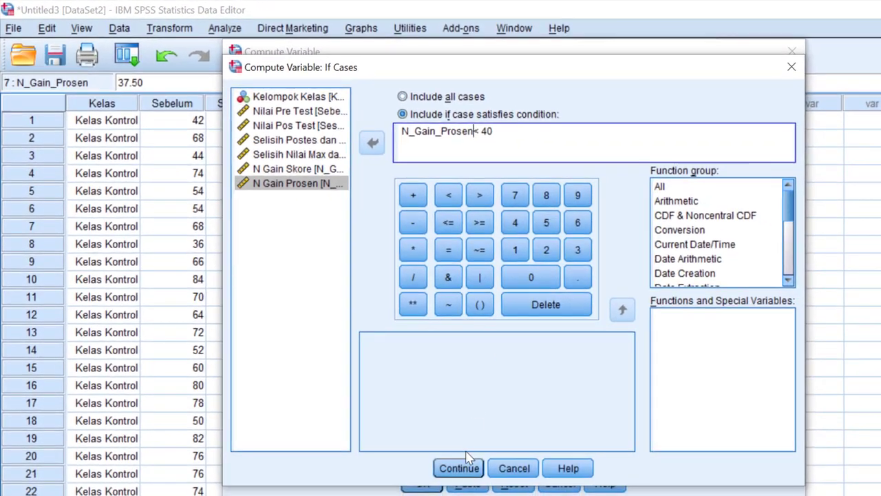
click(643, 495)
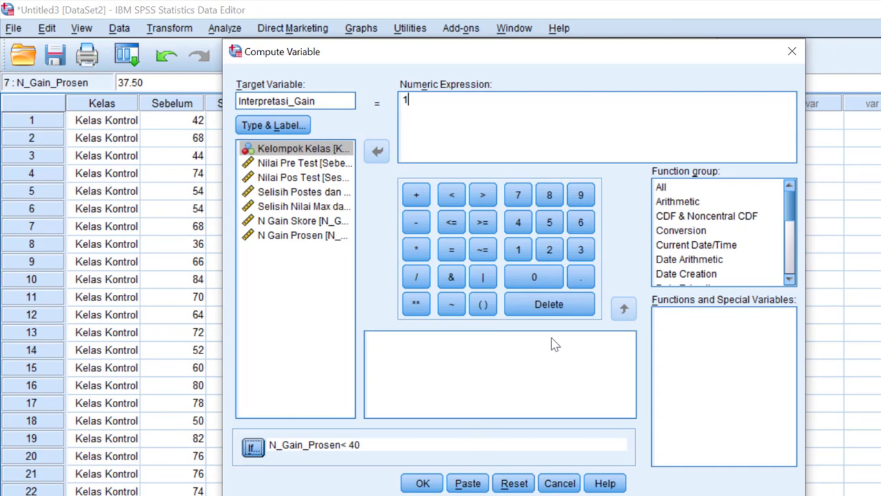
click(423, 482)
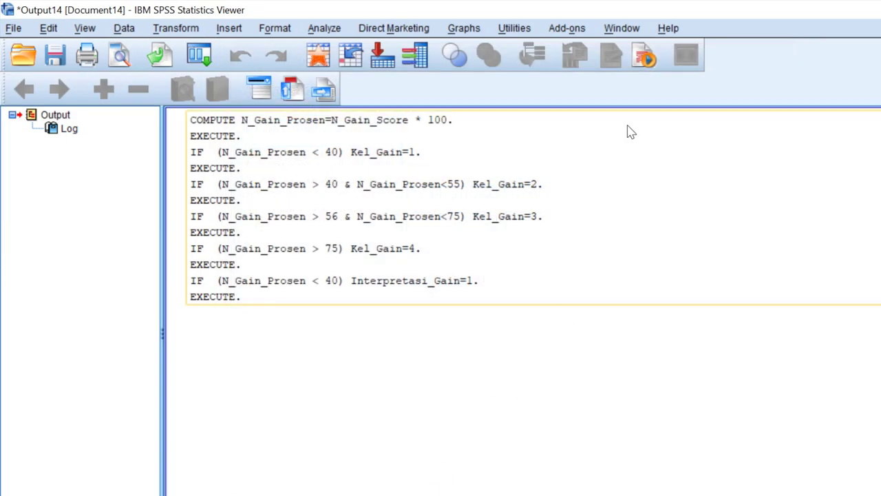
- Return to the data editor and check the Interpretasi_Gain values across both classes
click(620, 27)
click(634, 91)
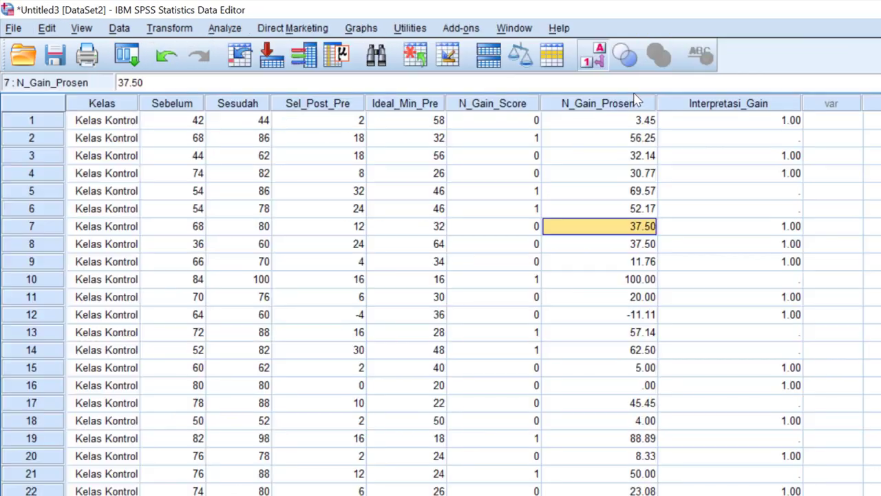
click(775, 126)
scroll(772, 197, down, 10)
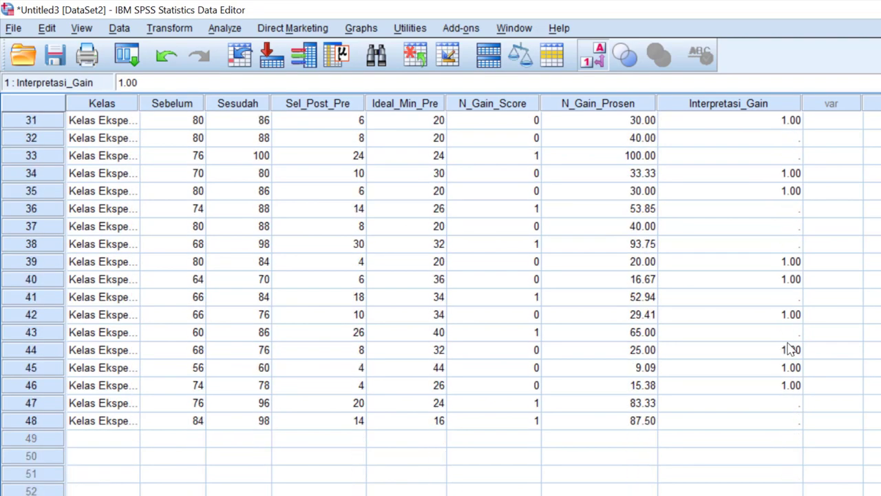
scroll(792, 351, up, 10)
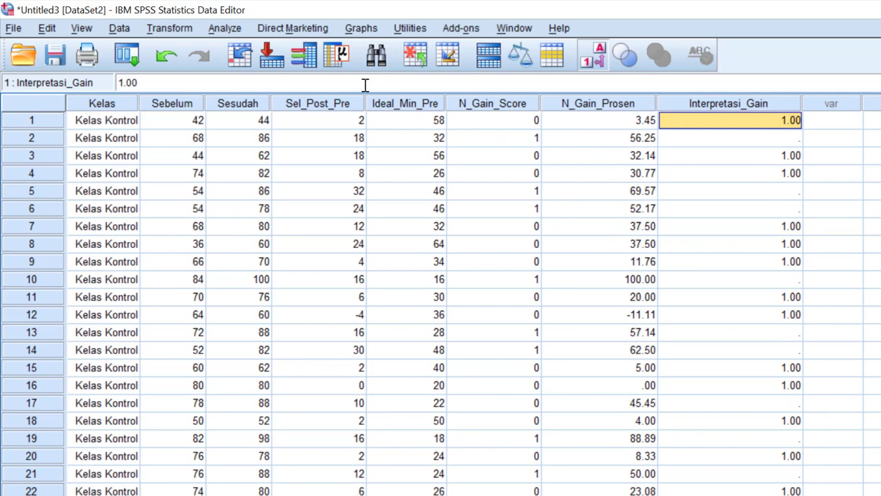
- Reopen Compute Variable for Interpretasi_Gain and set its numeric expression to 2
click(226, 28)
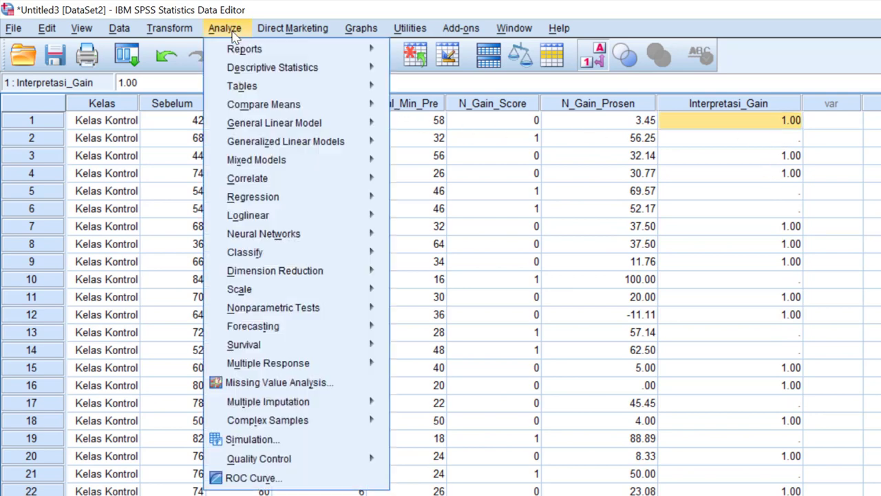
mouse_move(172, 31)
click(196, 48)
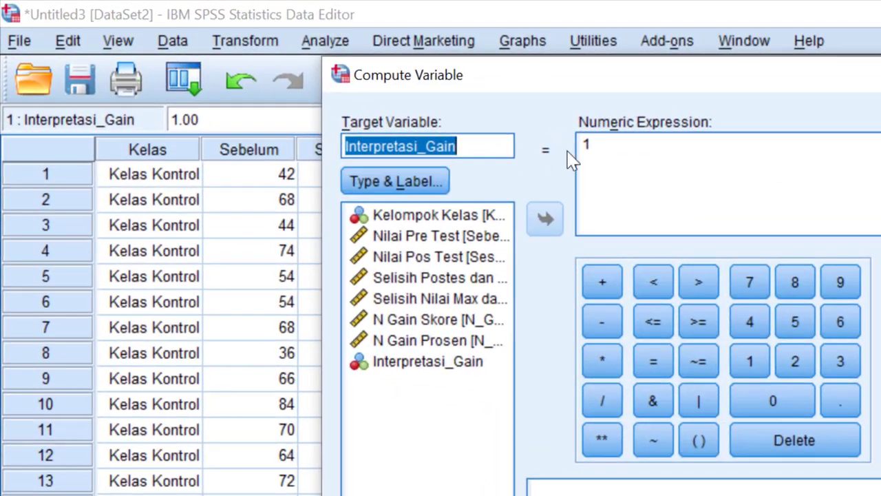
click(606, 146)
drag(606, 146, 574, 144)
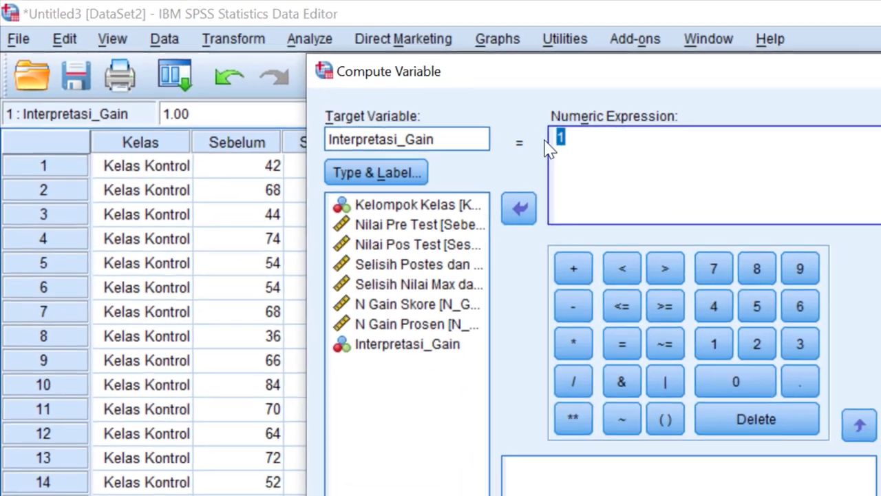
text(2)
- Rewrite the case condition's comparison as N_Gain_Prosen>39
click(238, 424)
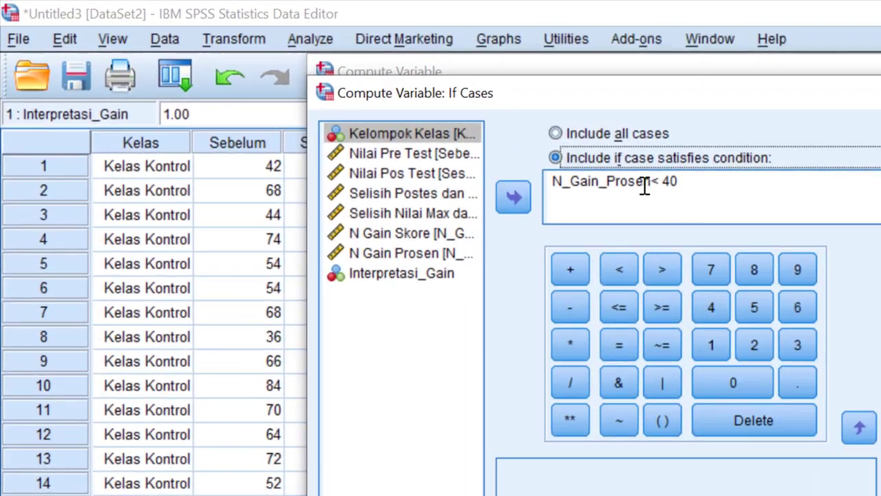
click(660, 186)
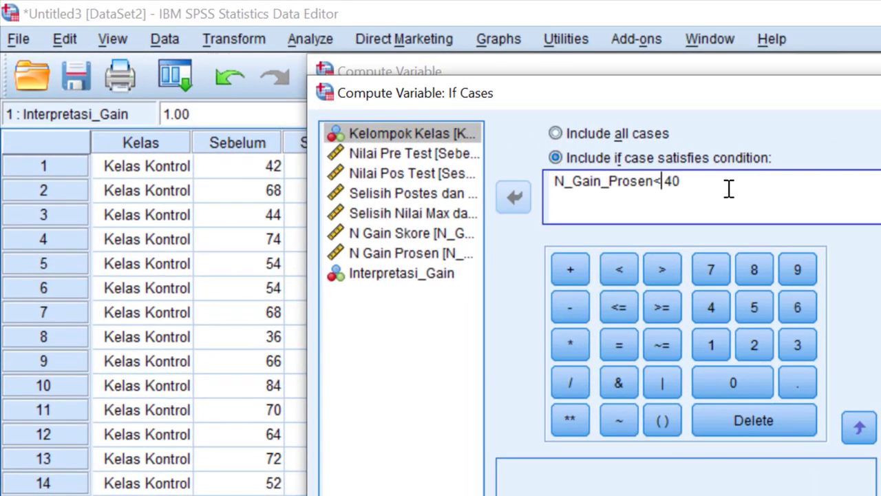
key(BackSpace)
text(>)
key(Left)
key(Left)
key(Left)
key(Left)
key(BackSpace)
key(Right)
key(Right)
key(BackSpace)
key(Right)
key(BackSpace)
key(BackSpace)
text(39)
- Extend the case condition with & N_Gain_Prosen<56 and run the computation, accepting the change to the existing variable
click(622, 386)
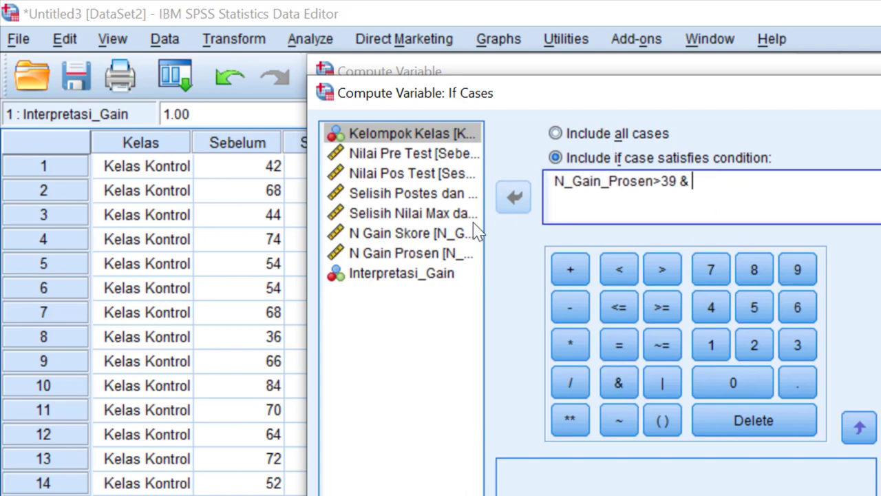
click(435, 254)
click(513, 200)
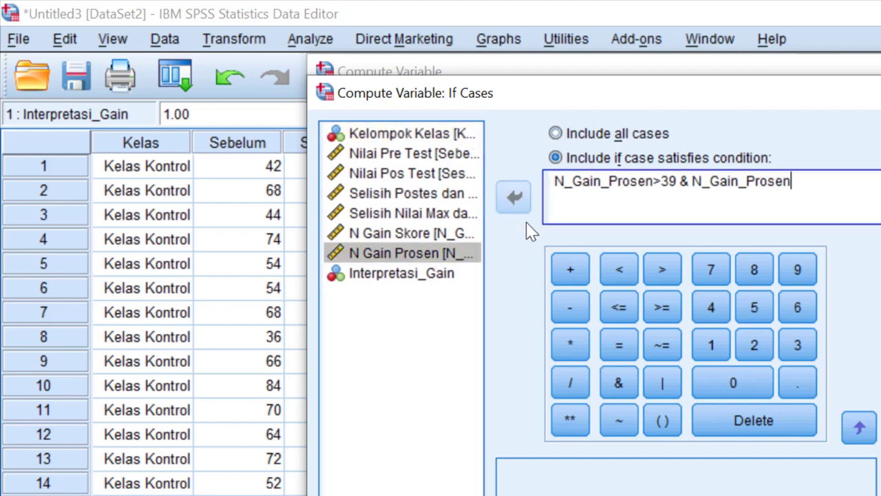
text(<56)
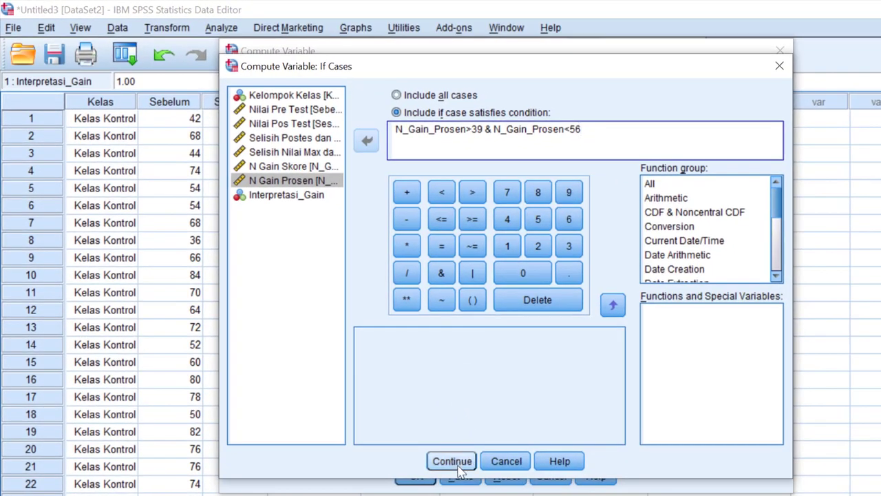
click(458, 466)
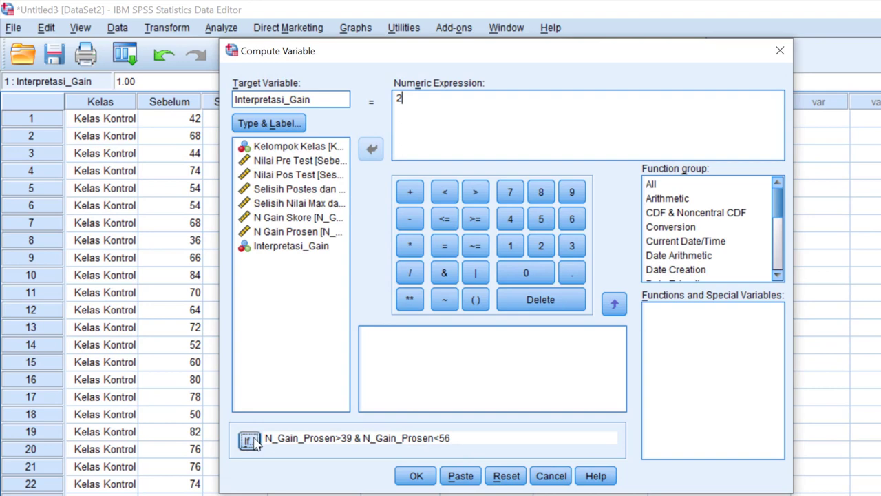
click(414, 478)
click(490, 313)
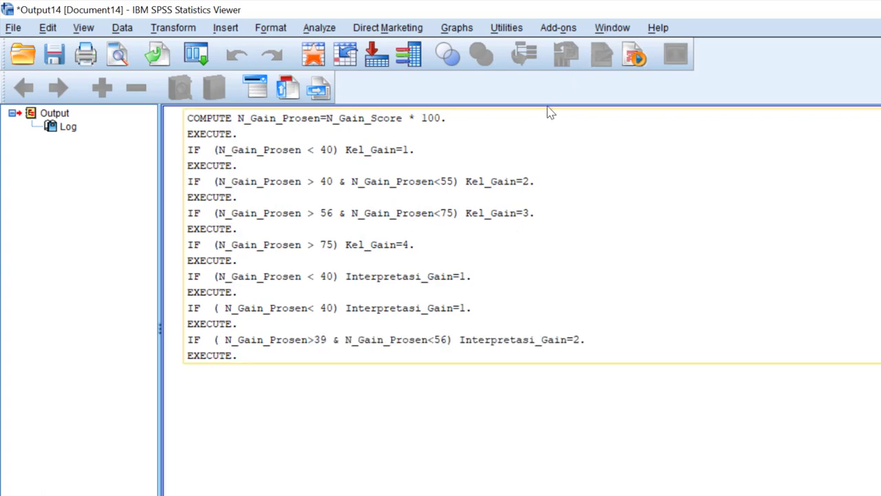
- Return to the data editor and compare the Interpretasi_Gain codes with the N_Gain_Prosen values
click(605, 31)
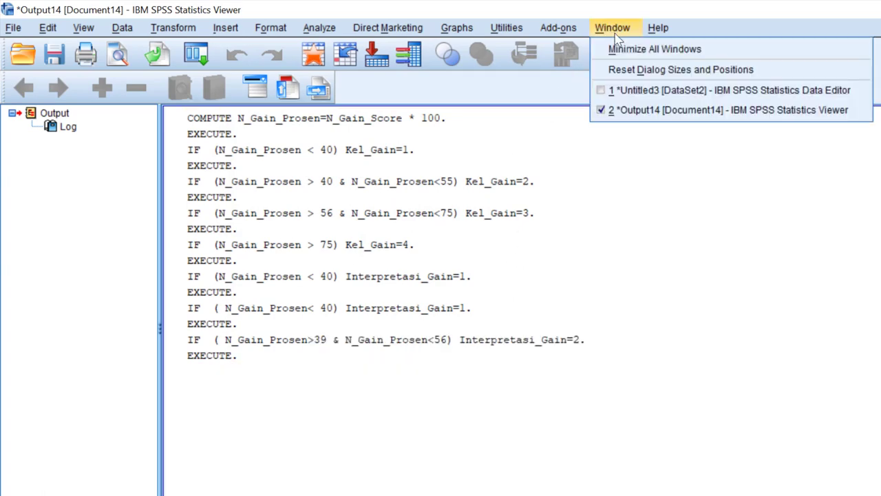
click(622, 90)
click(781, 205)
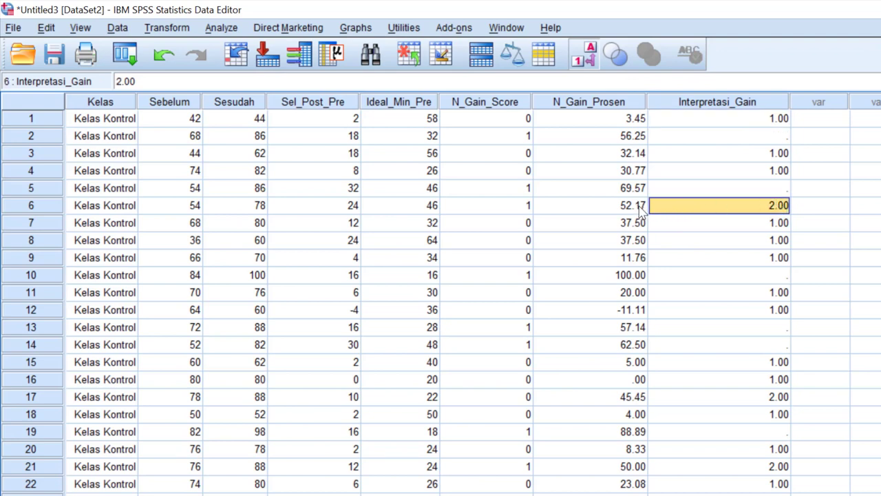
scroll(793, 258, down, 3)
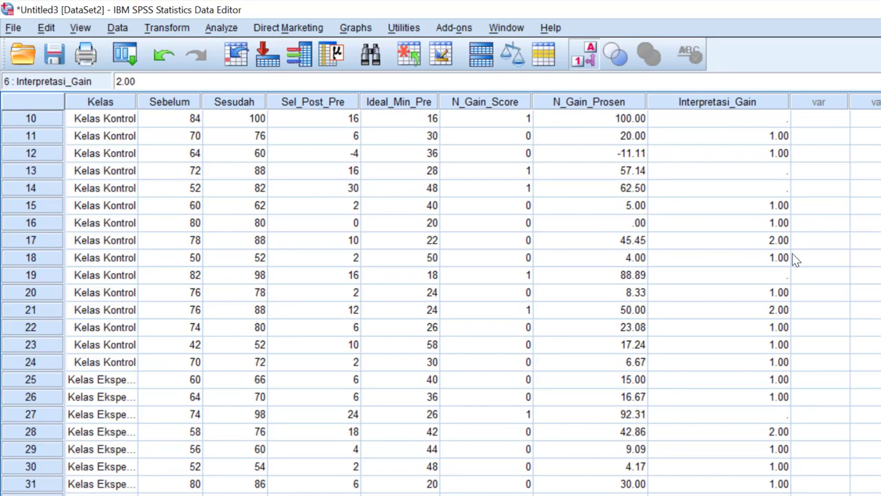
scroll(795, 258, up, 3)
- Reopen Compute Variable for Interpretasi_Gain and set its numeric expression to 3
click(218, 29)
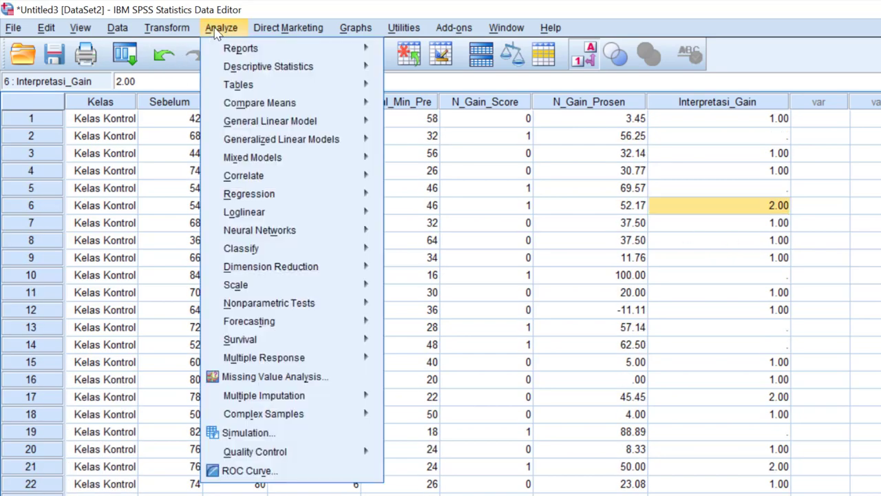
mouse_move(218, 53)
mouse_move(167, 28)
click(206, 49)
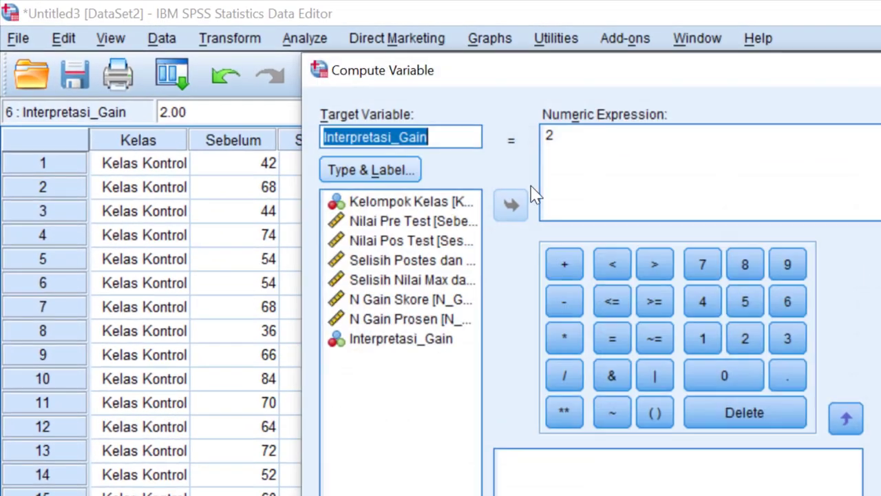
double_click(549, 135)
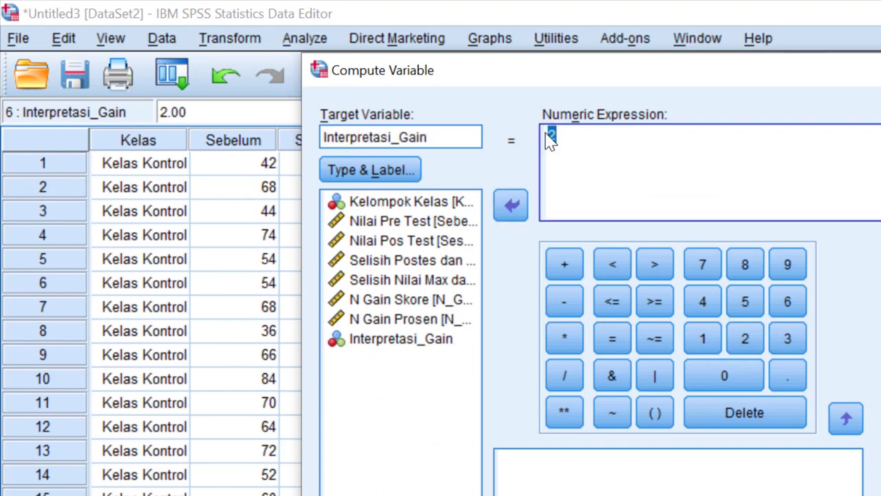
text(3)
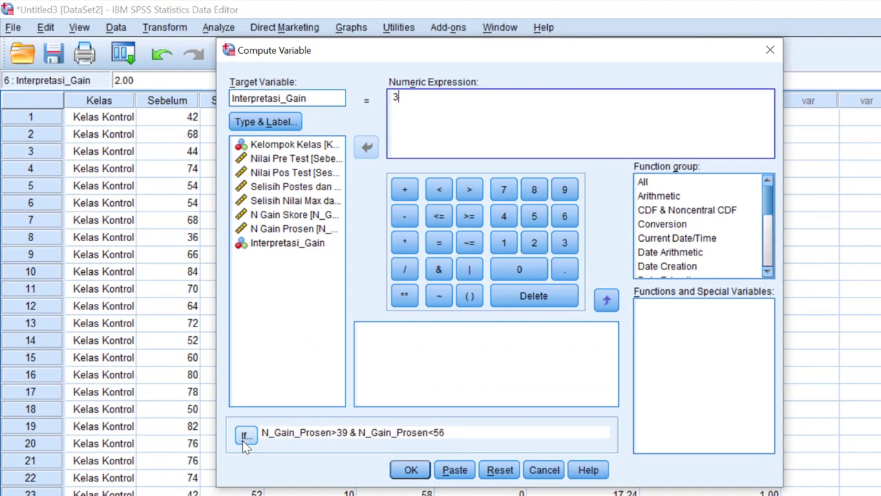
- Change the case condition to N_Gain_Prosen>55 & N_Gain_Prosen<76 and run the computation, accepting the change to the existing variable
click(245, 438)
drag(463, 129, 470, 129)
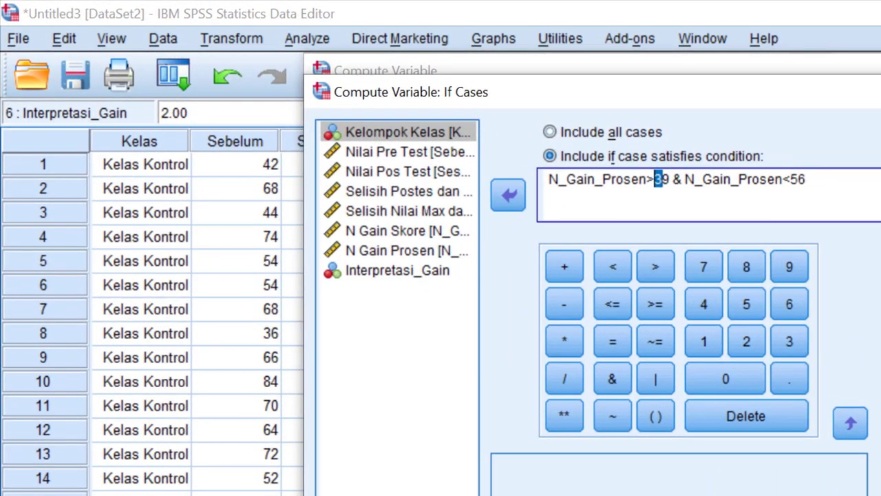
click(646, 179)
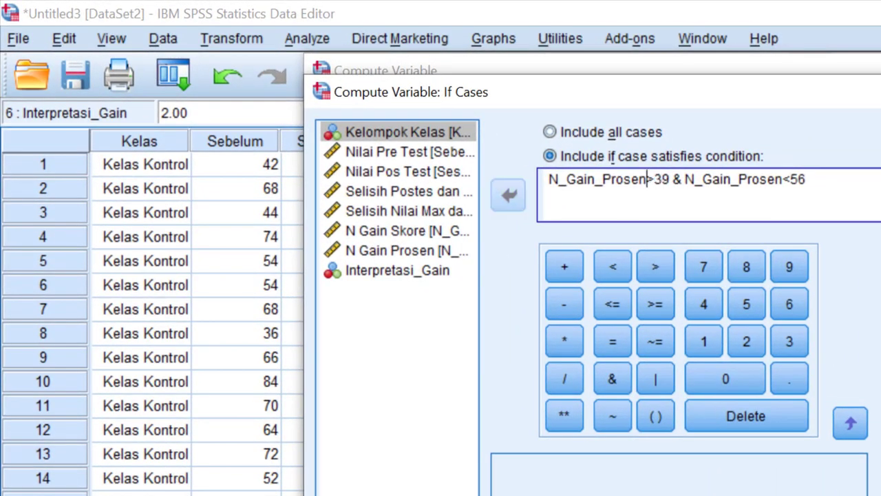
drag(653, 179, 670, 179)
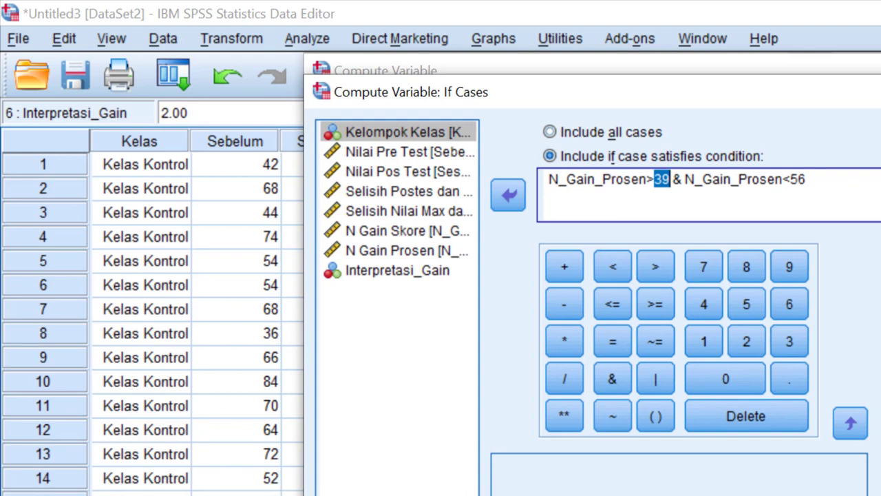
text(55)
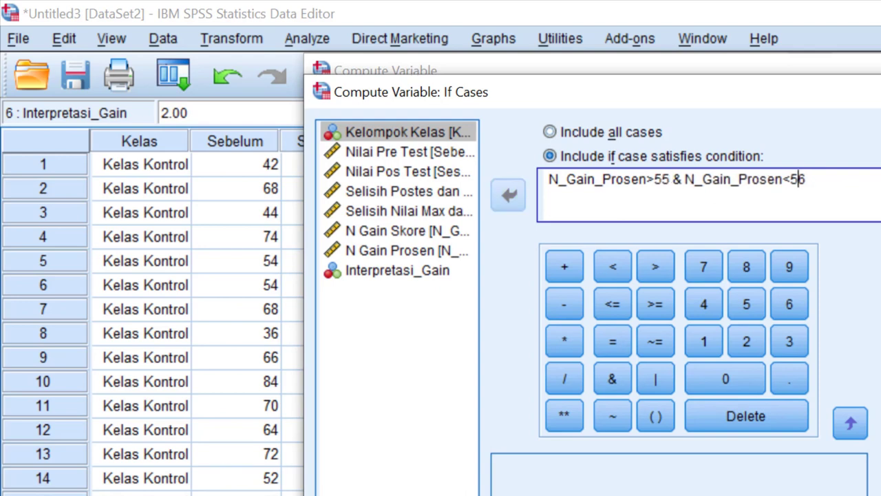
drag(789, 179, 806, 179)
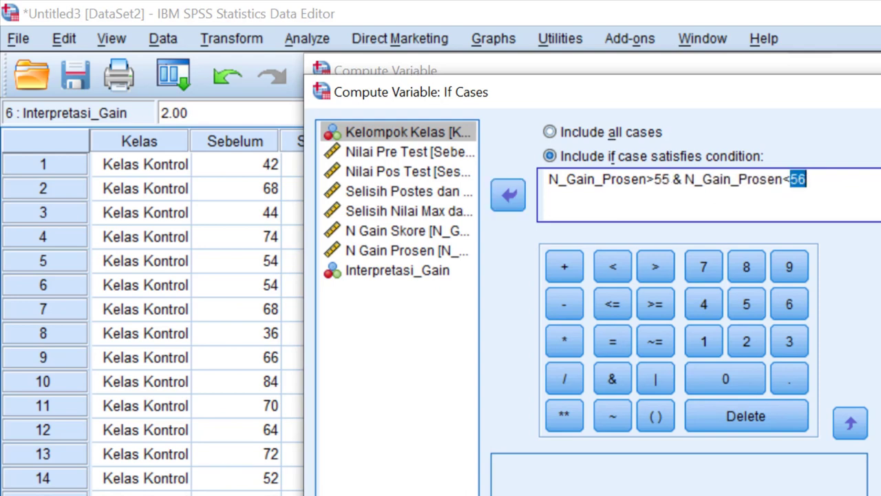
text(76)
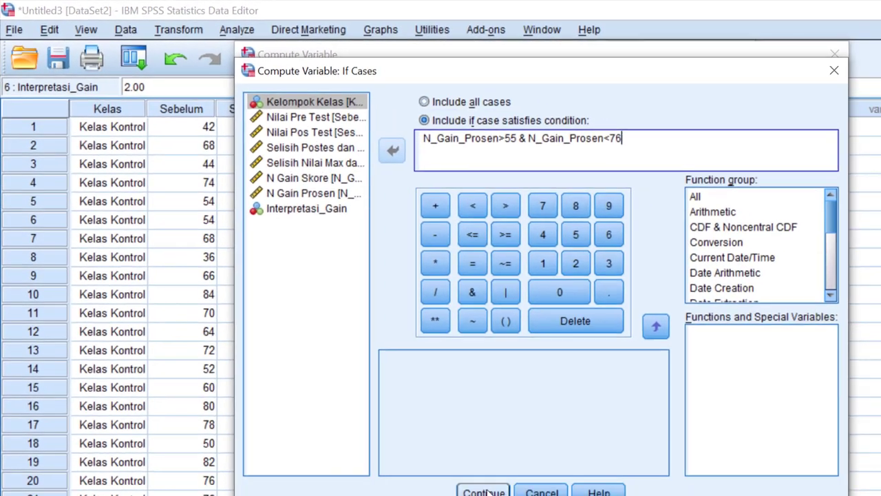
click(485, 486)
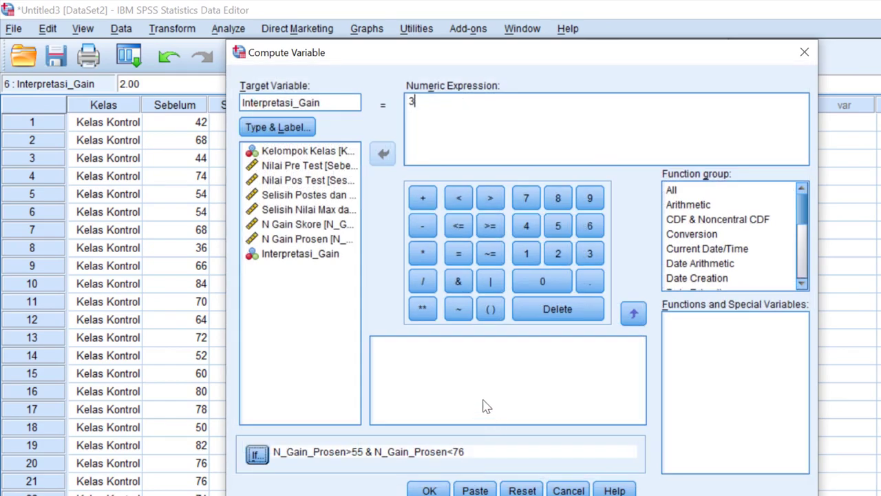
click(428, 489)
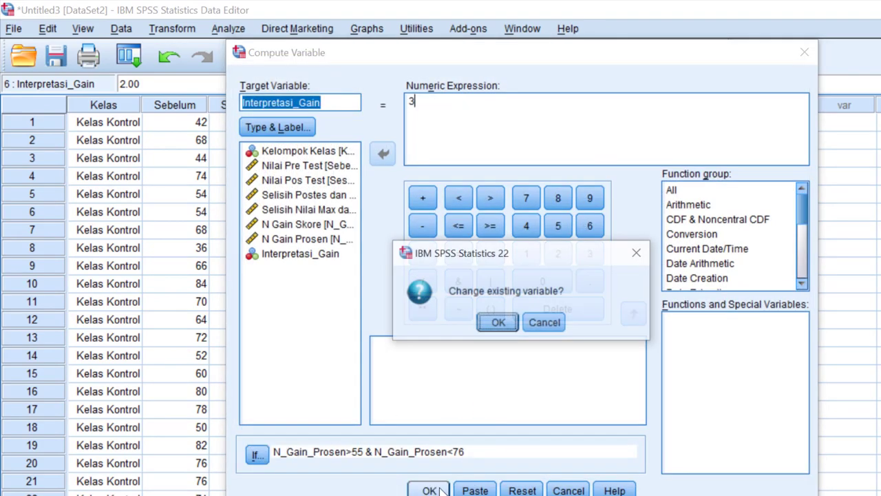
click(498, 322)
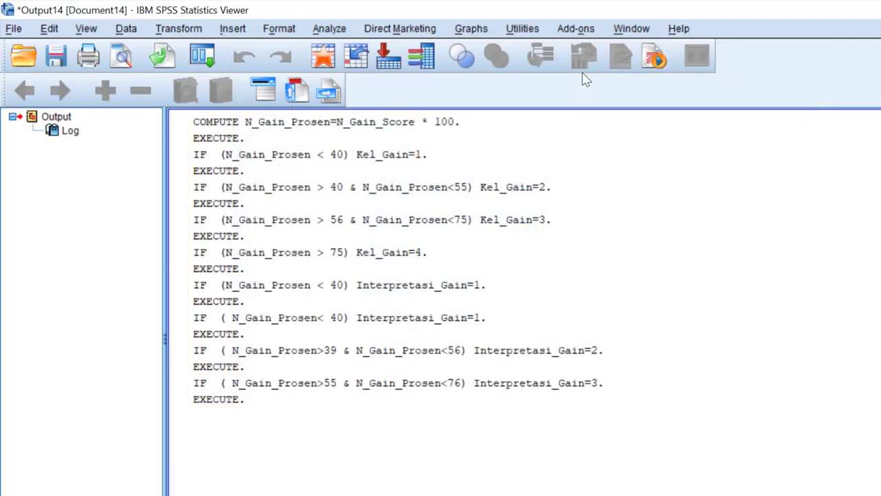
- Return to the data editor and check the Interpretasi_Gain codes against N_Gain_Prosen, including the cases still without a code
click(629, 29)
click(654, 92)
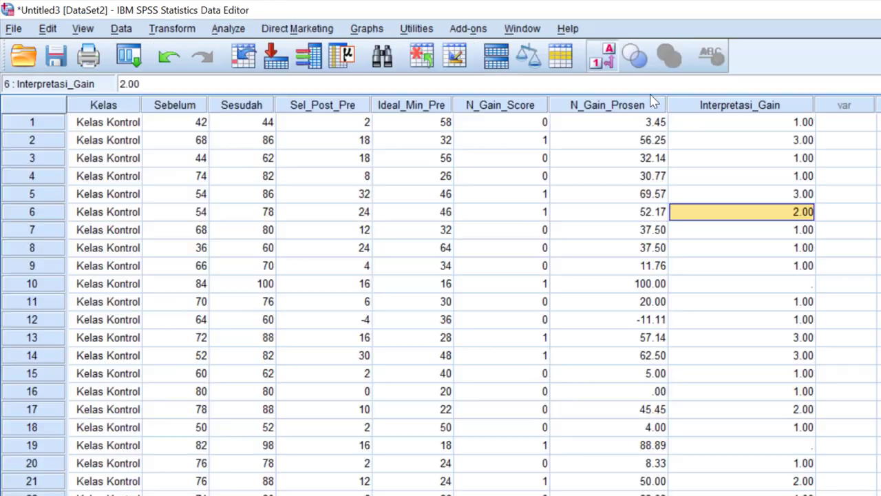
click(795, 141)
click(799, 196)
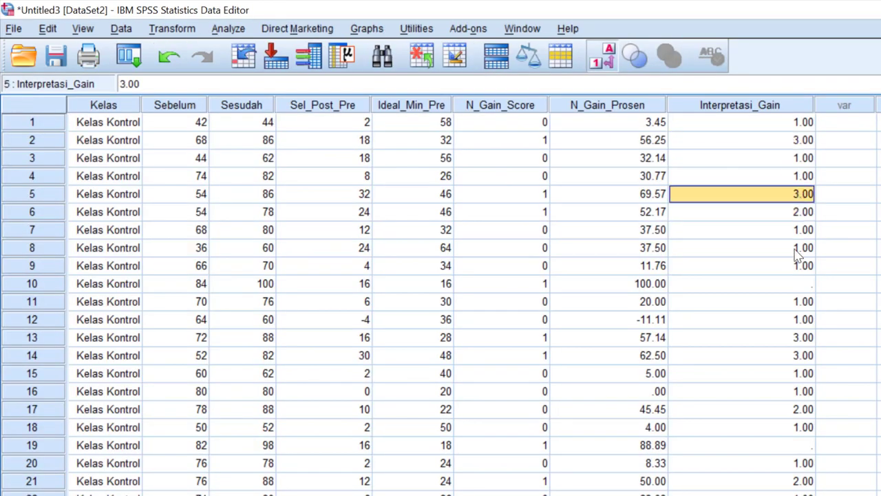
click(784, 320)
scroll(785, 323, down, 5)
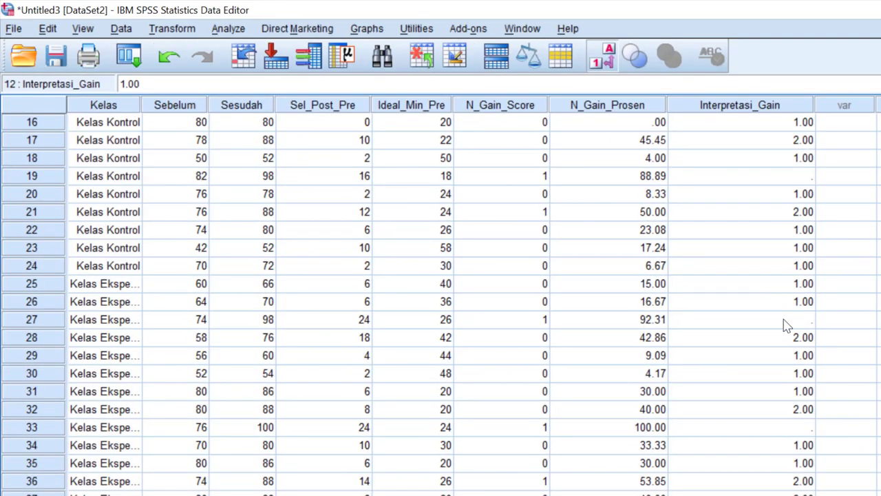
scroll(786, 325, down, 2)
click(798, 413)
scroll(798, 420, down, 2)
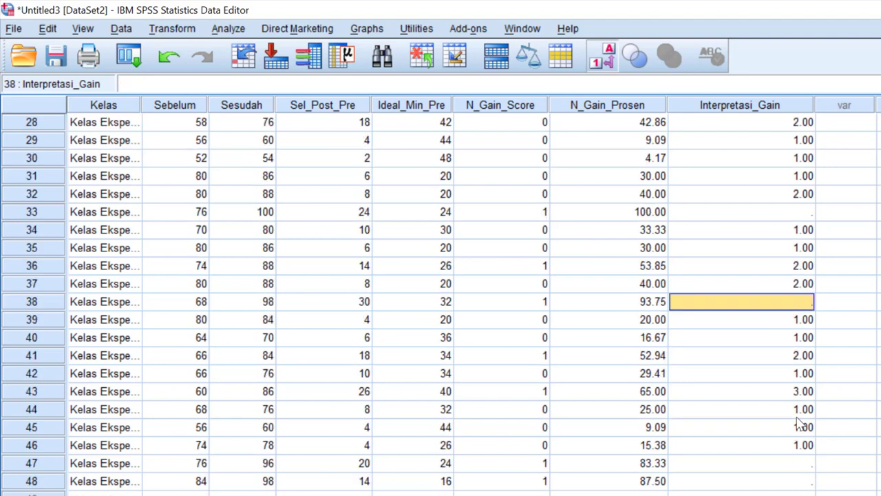
scroll(801, 454, up, 9)
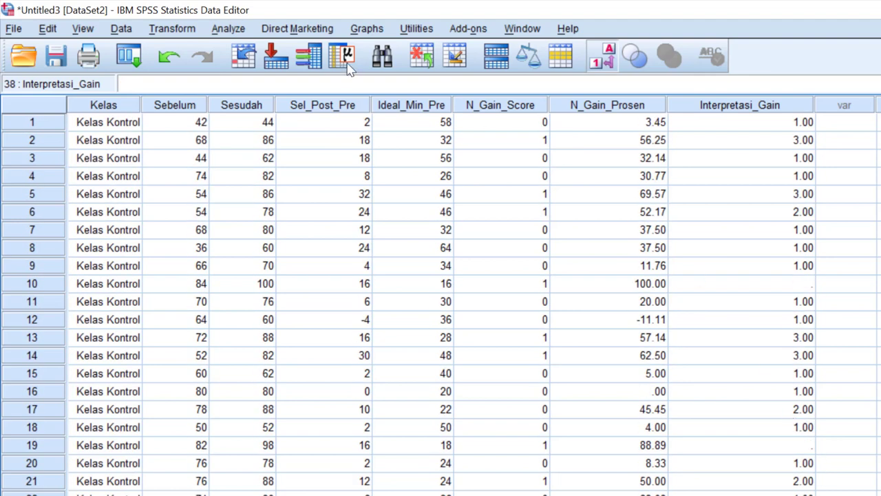
- Reopen Compute Variable for Interpretasi_Gain and set its numeric expression to 4
click(172, 28)
click(200, 59)
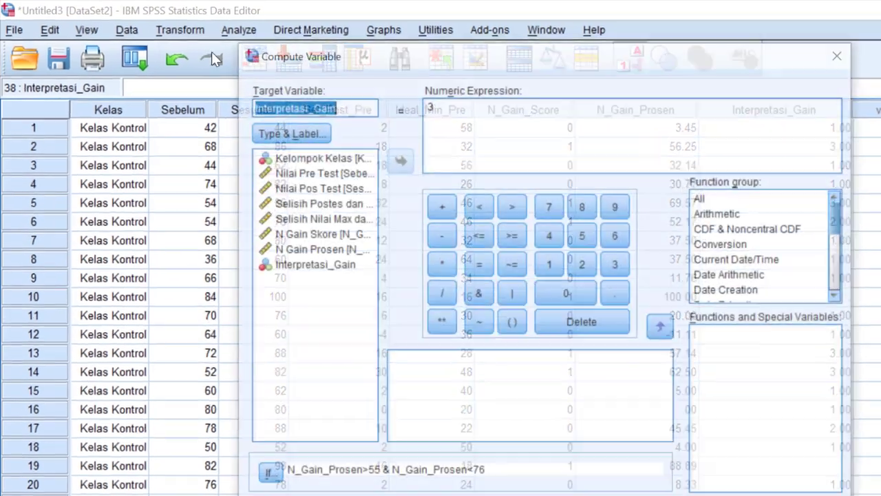
double_click(430, 108)
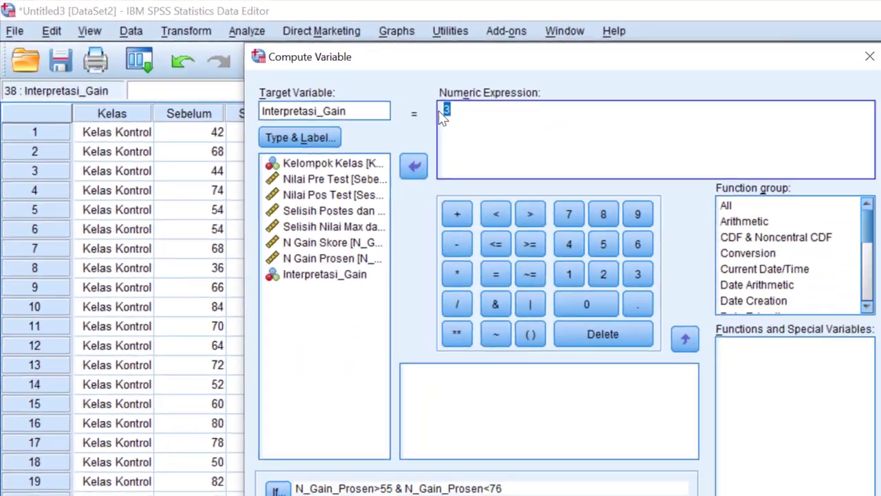
text(4)
- Replace the case condition with N_Gain_Prosen>75 and run the computation, overwriting the existing variable
click(278, 488)
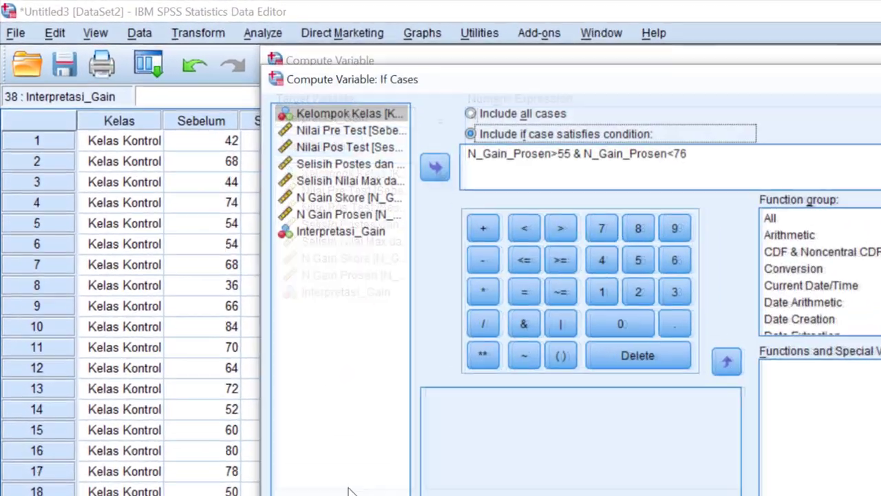
drag(702, 157, 561, 154)
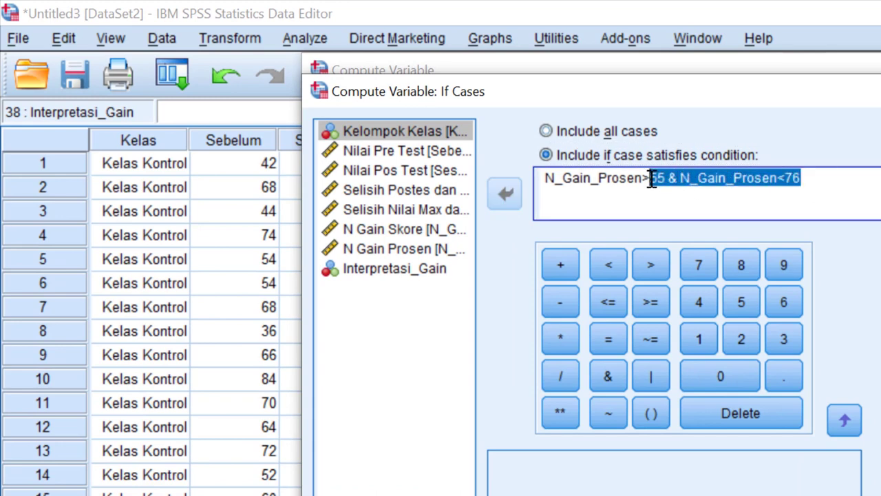
key(BackSpace)
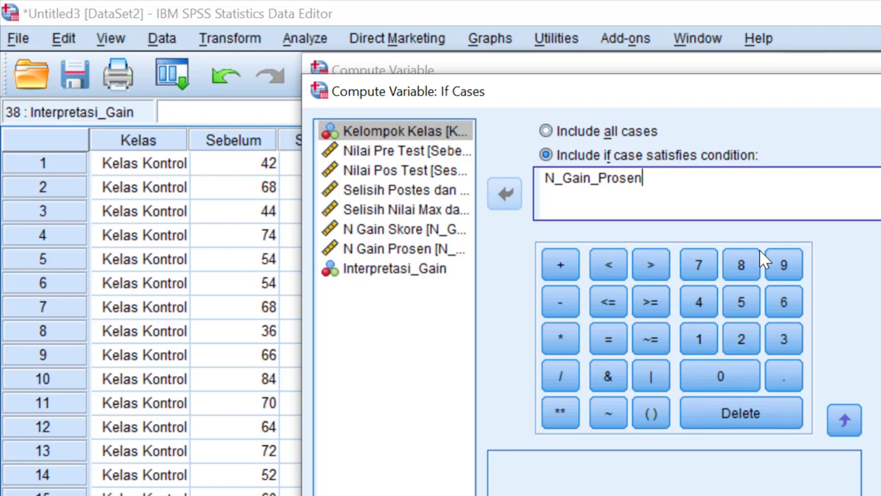
click(713, 276)
click(740, 306)
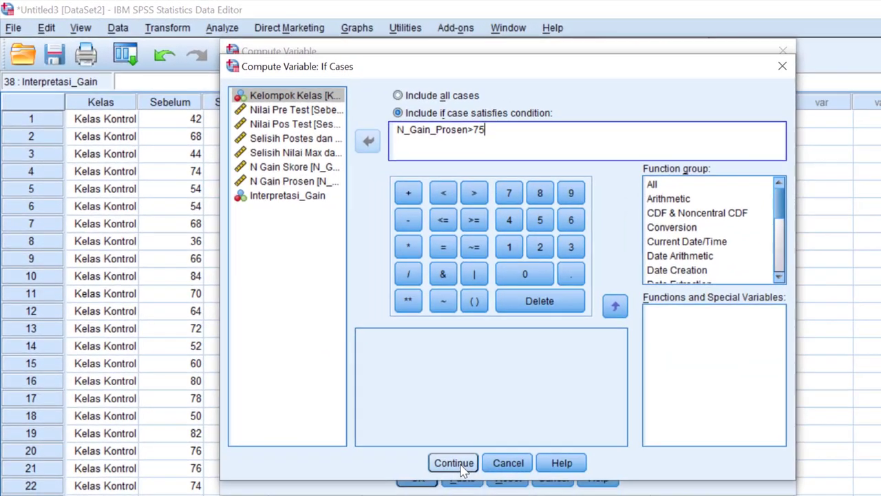
click(450, 462)
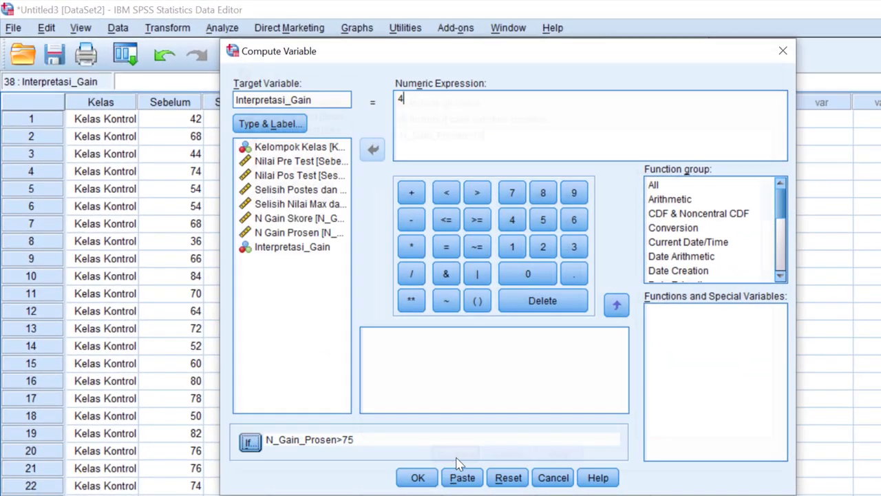
click(417, 477)
click(486, 313)
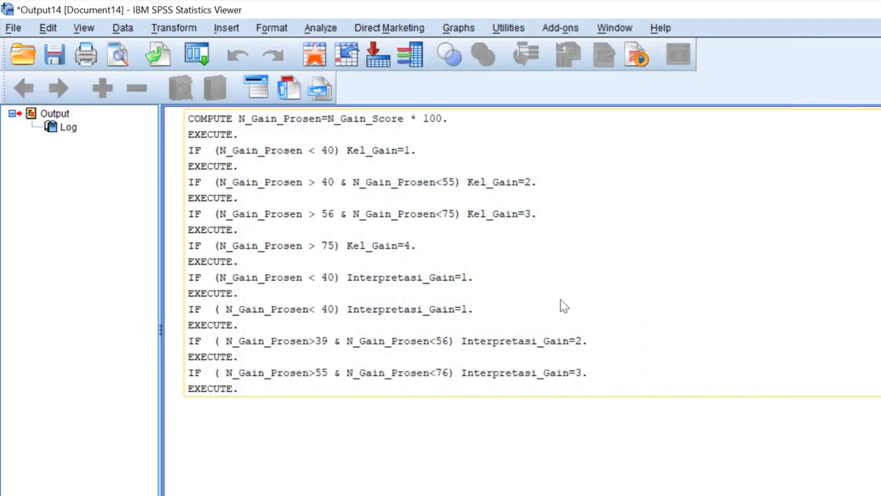
- Go back to the data editor and review the Interpretasi_Gain codes of both classes
click(616, 28)
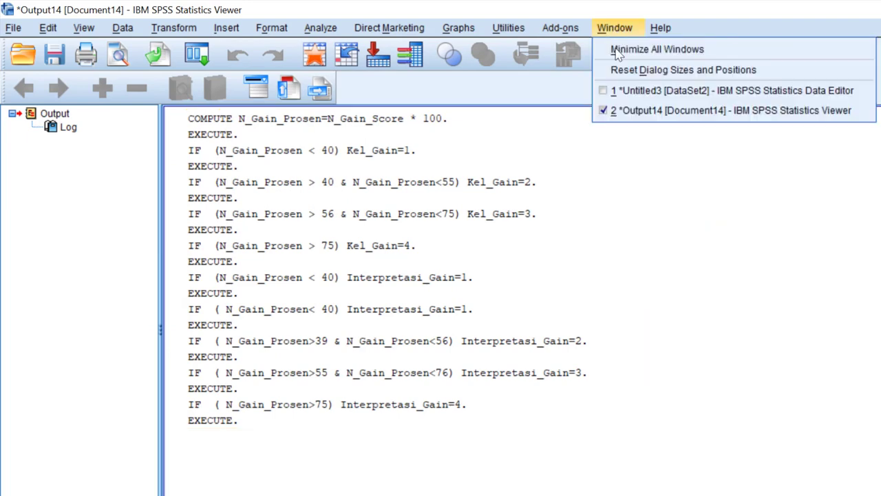
click(625, 90)
click(722, 193)
scroll(723, 195, down, 6)
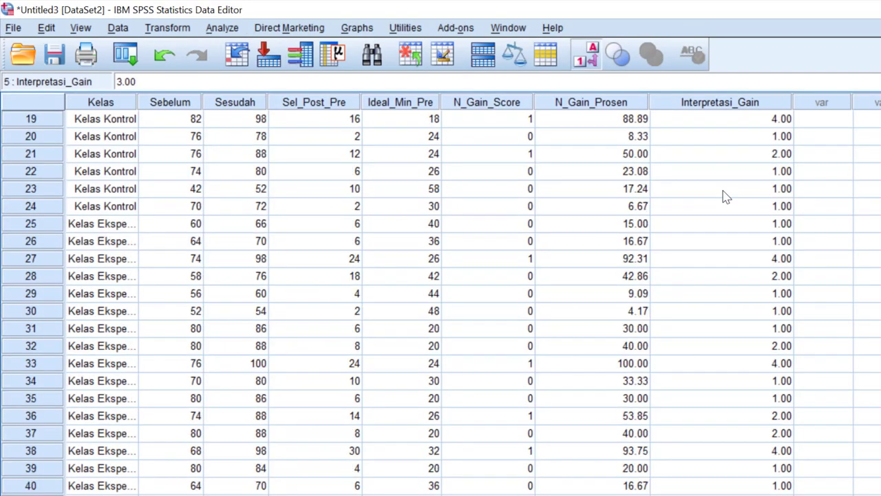
scroll(724, 194, up, 6)
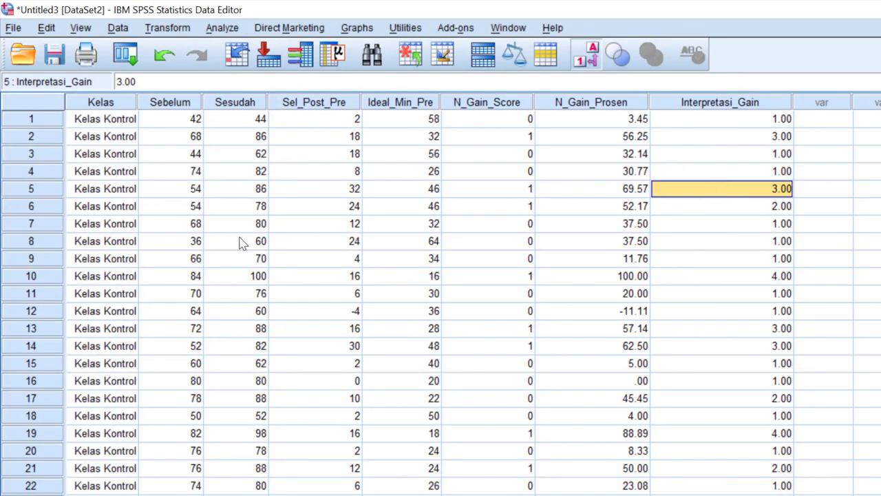
- Open the value labels of Interpretasi_Gain in the variable view and add the label Tidak Efektif for value 1
key(ctrl+t)
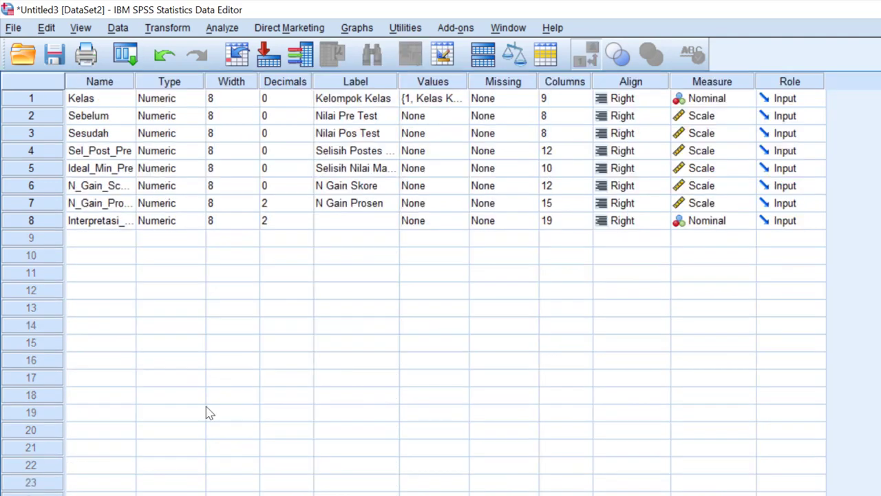
click(433, 223)
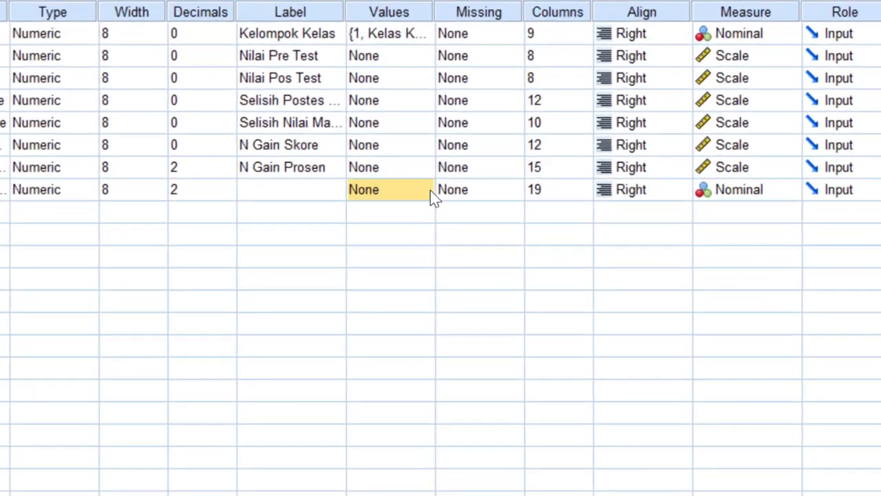
click(465, 220)
text(1)
click(324, 178)
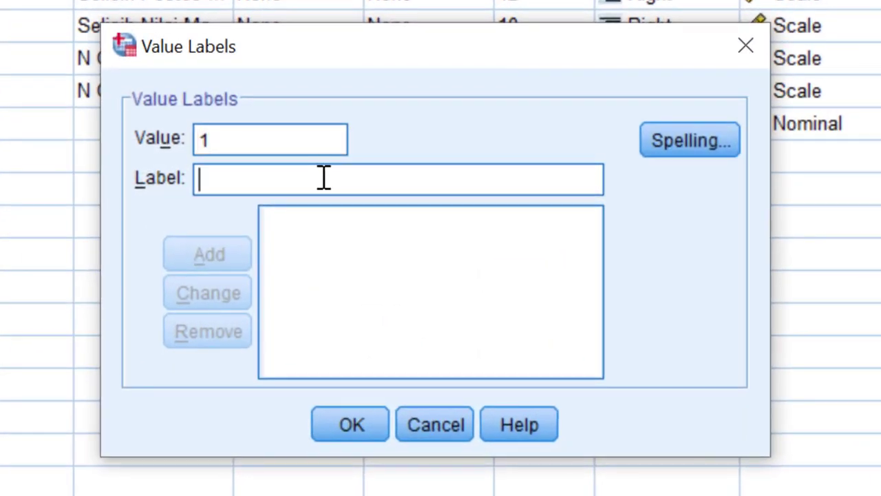
text(Tidak)
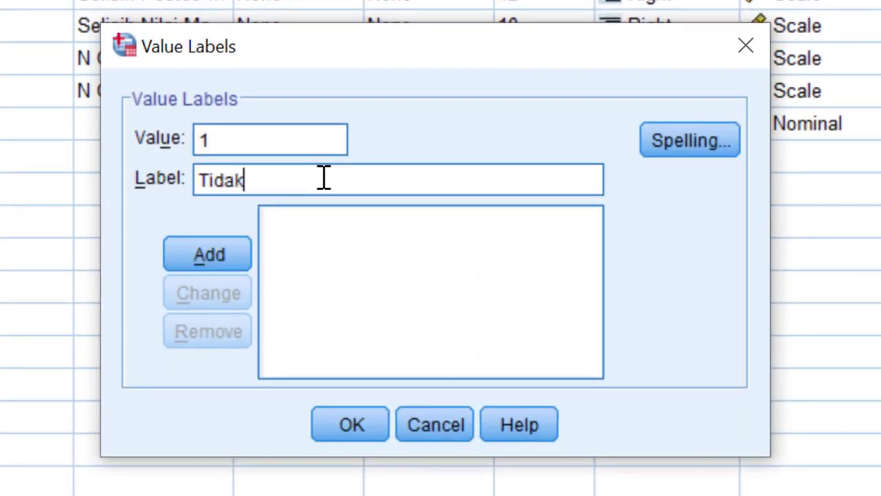
text( Efektif)
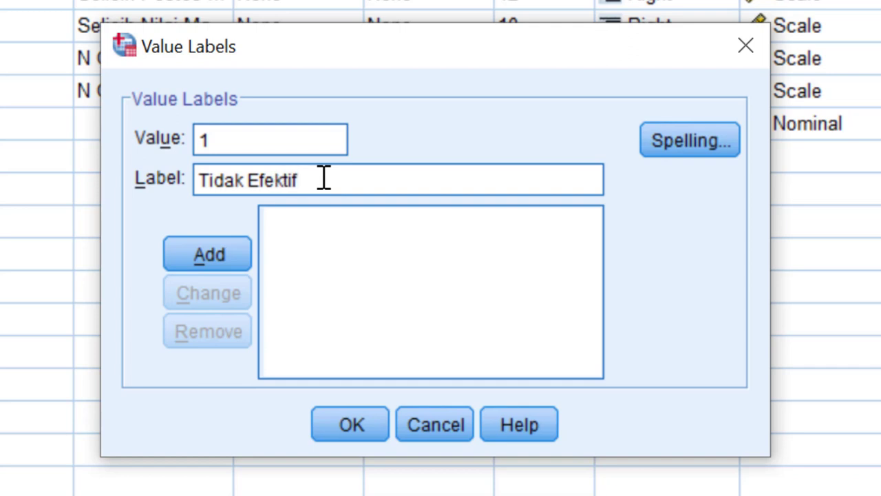
key(BackSpace)
text(v)
key(BackSpace)
text(f)
click(242, 252)
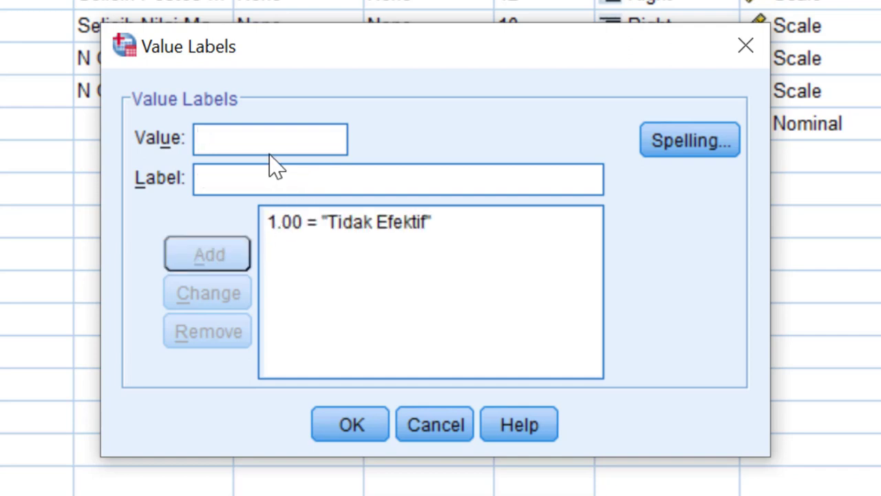
- Add the value label Kurang Efektif for value 2 of Interpretasi_Gain
text(2)
click(260, 178)
text(Ku)
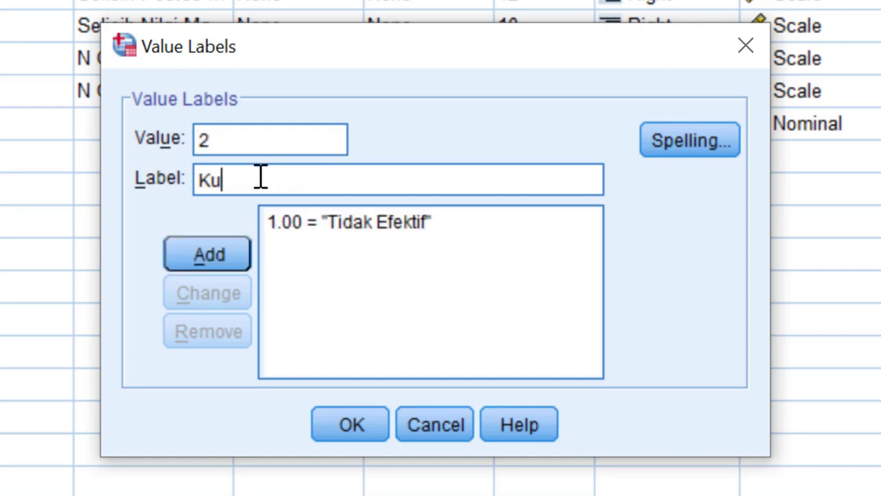
text(rang Efektif)
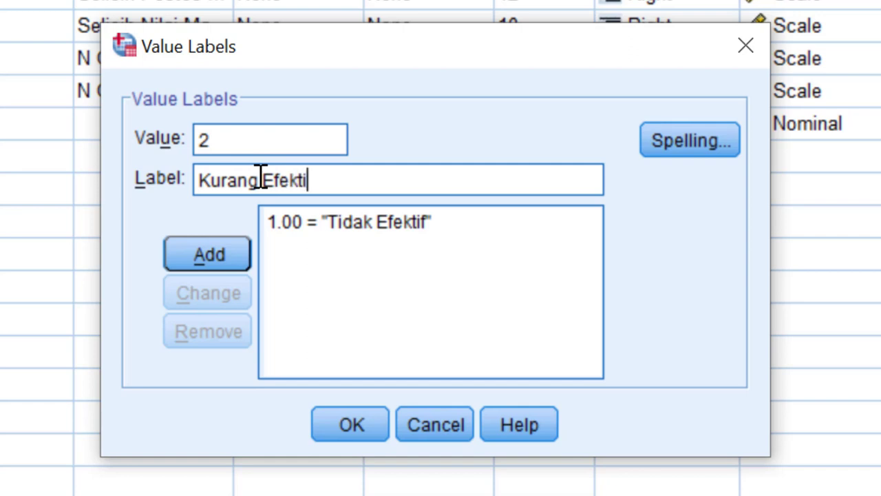
click(209, 254)
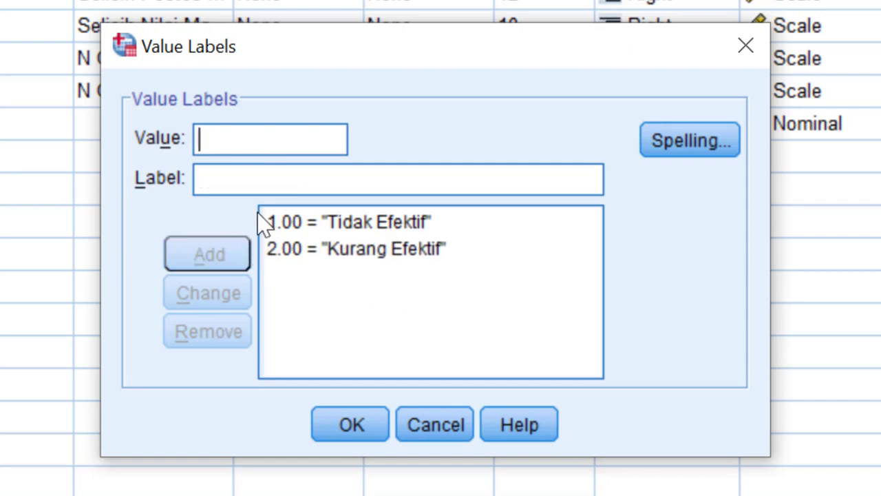
- Add the value label Cukup Efektif for value 3 of Interpretasi_Gain
text(3)
click(277, 178)
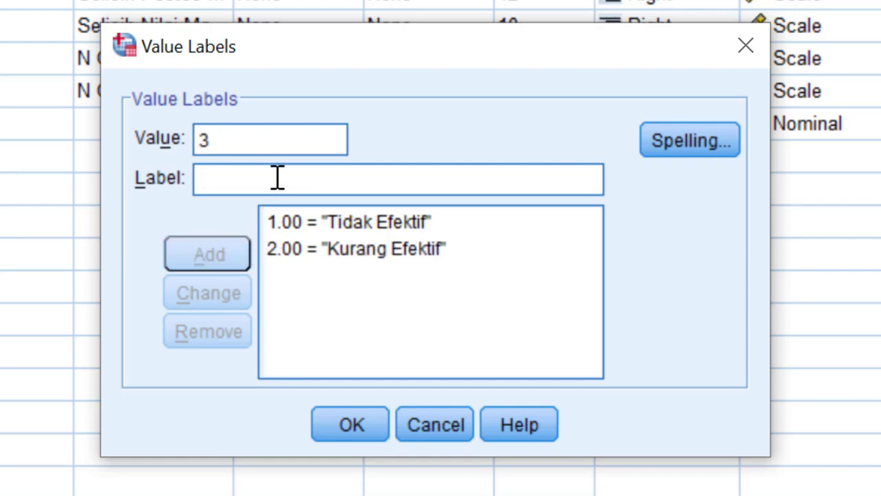
text(Cukup Ef)
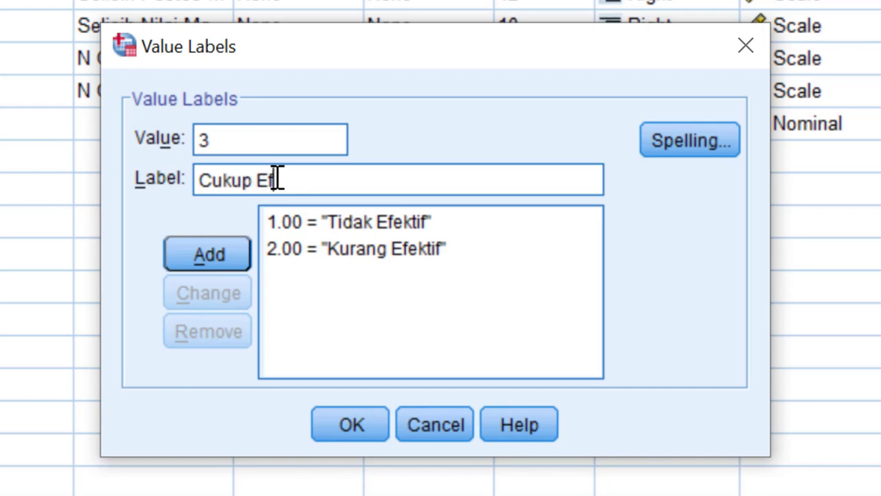
text(ektif)
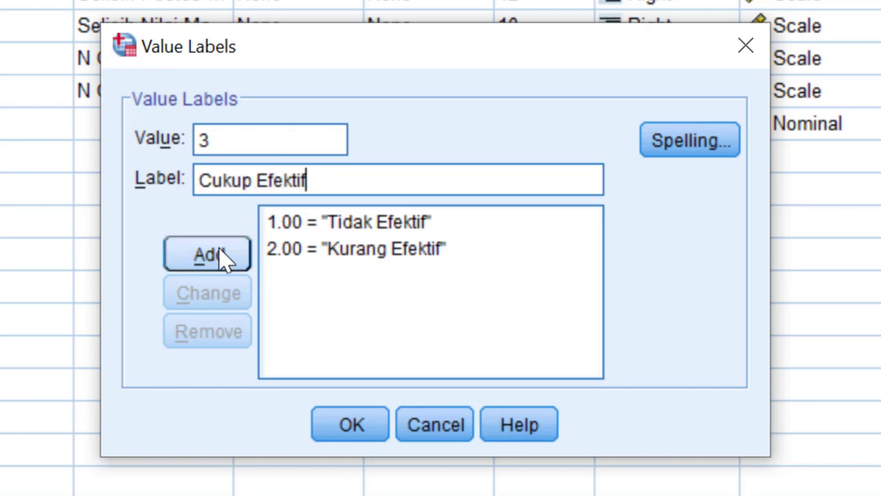
click(219, 256)
- Add the value label Efektif for value 4 of Interpretasi_Gain and accept the value labels
text(4)
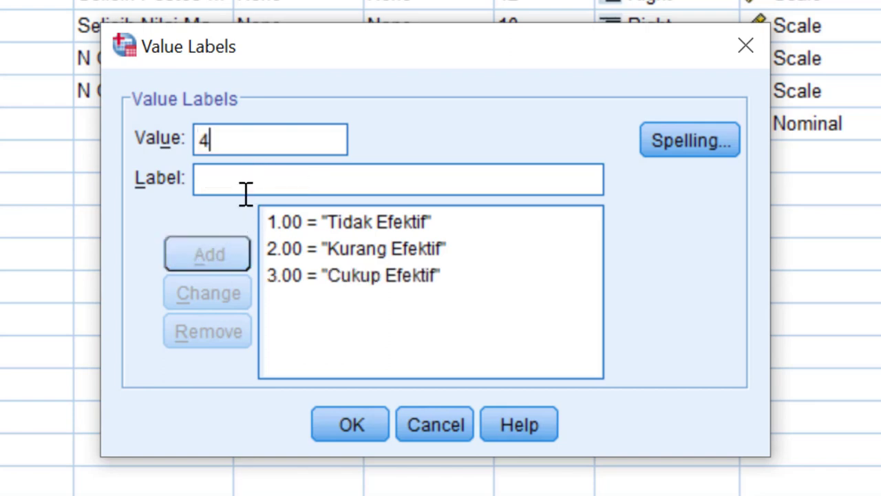
click(246, 187)
text(Efekt)
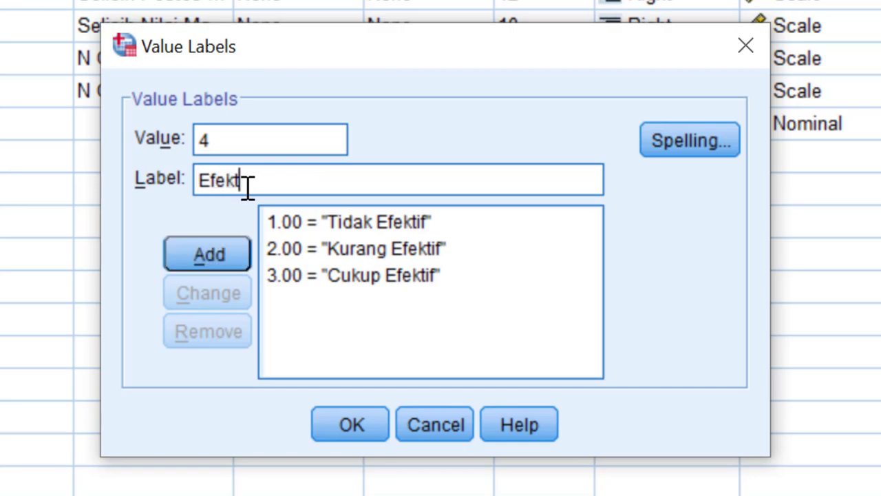
text(if)
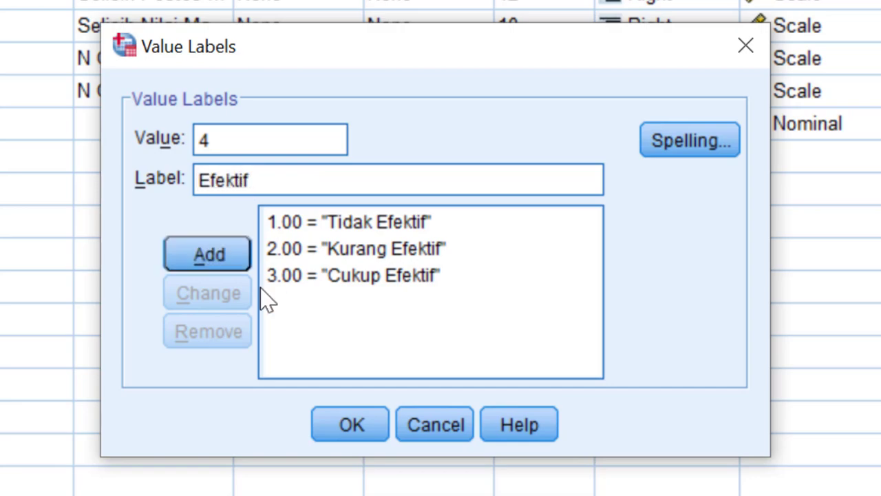
click(246, 254)
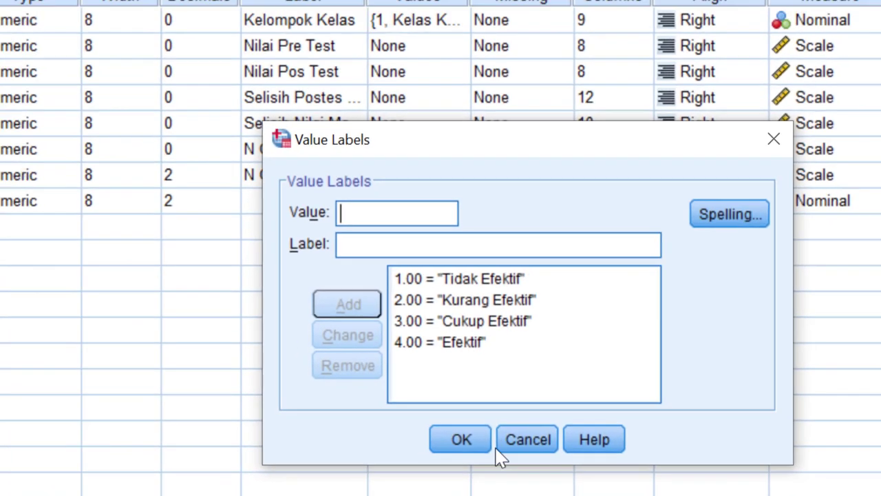
click(478, 442)
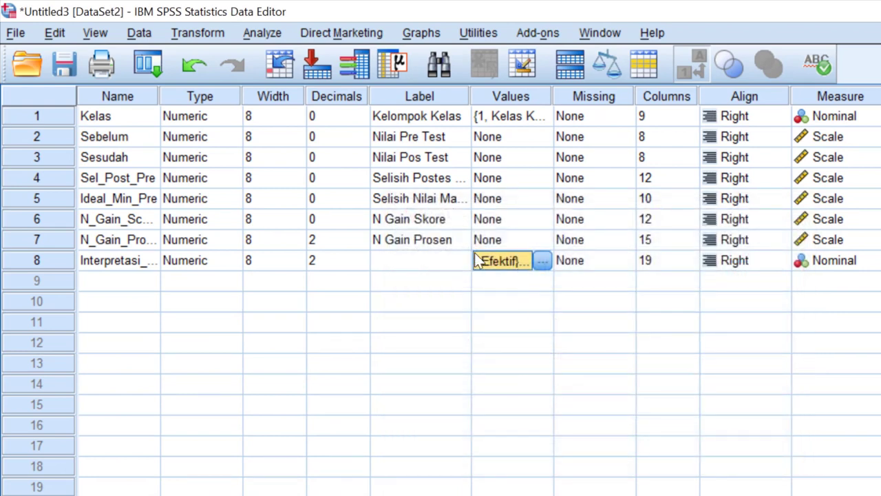
- Give the variable Interpretasi_Gain the label Interpretasi Gain and set its decimals to 0
click(410, 261)
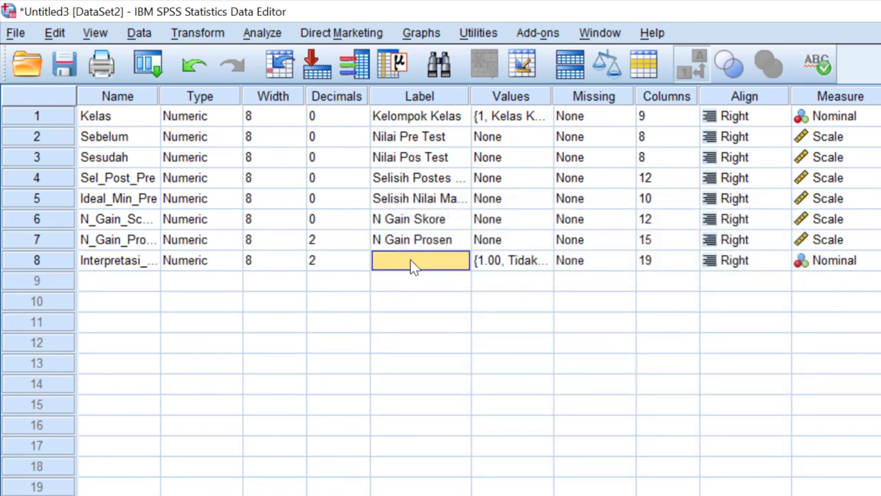
text(Interp)
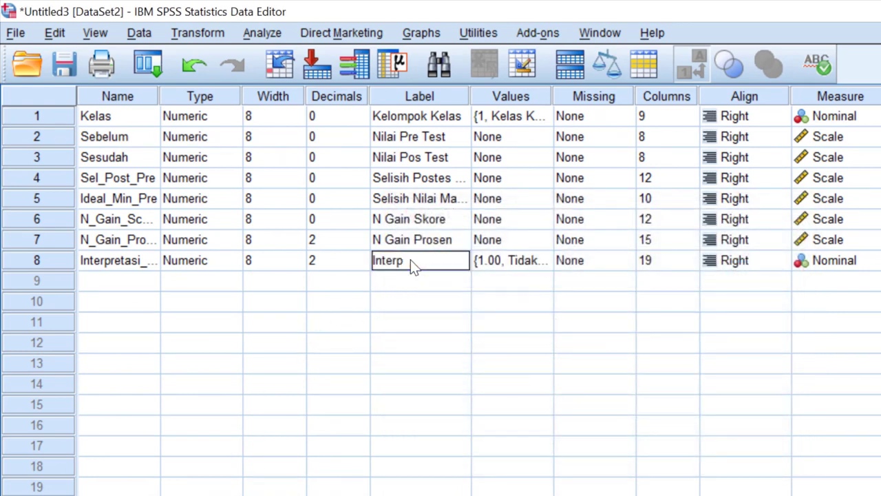
text(retasi Gain)
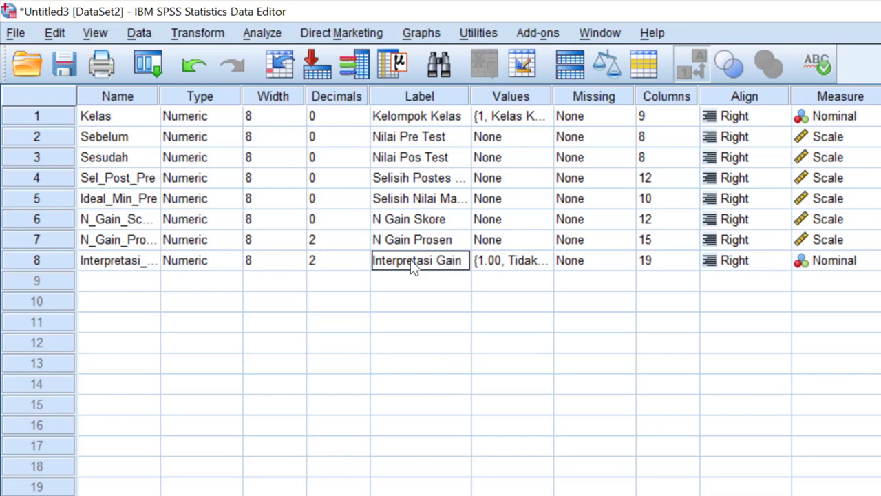
click(361, 266)
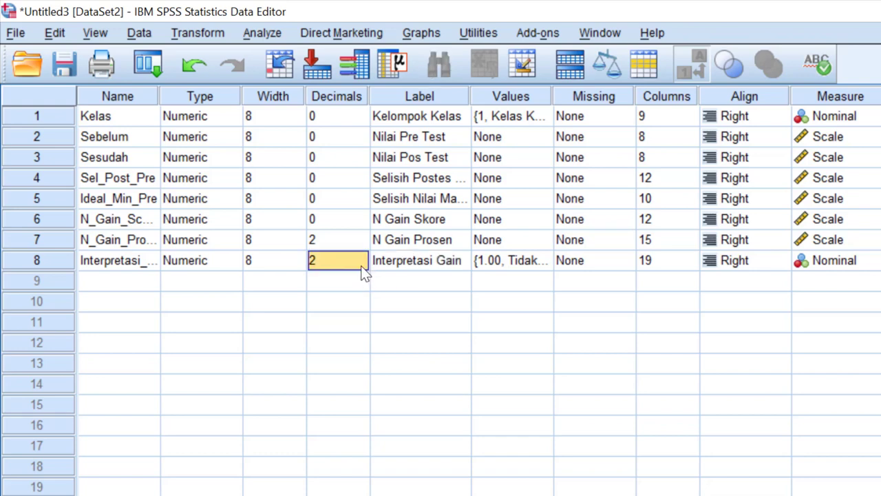
text(0)
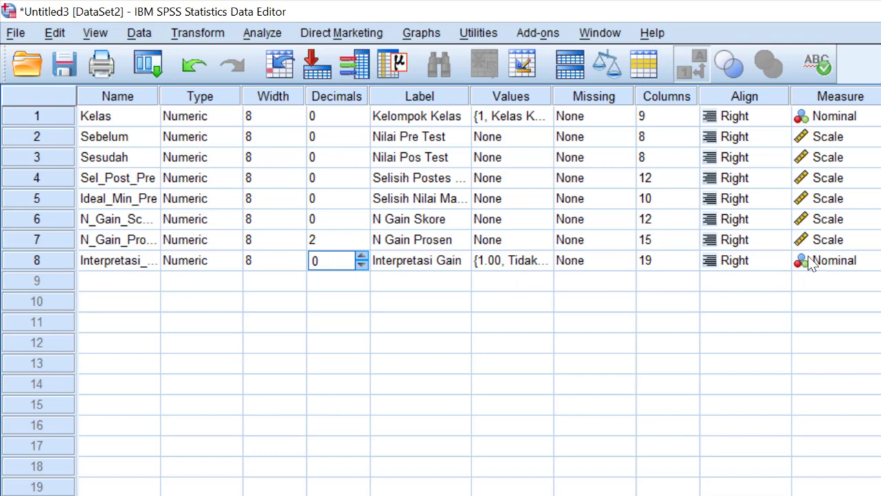
- Return to the case data and turn the display of value labels off and on again
key(ctrl+t)
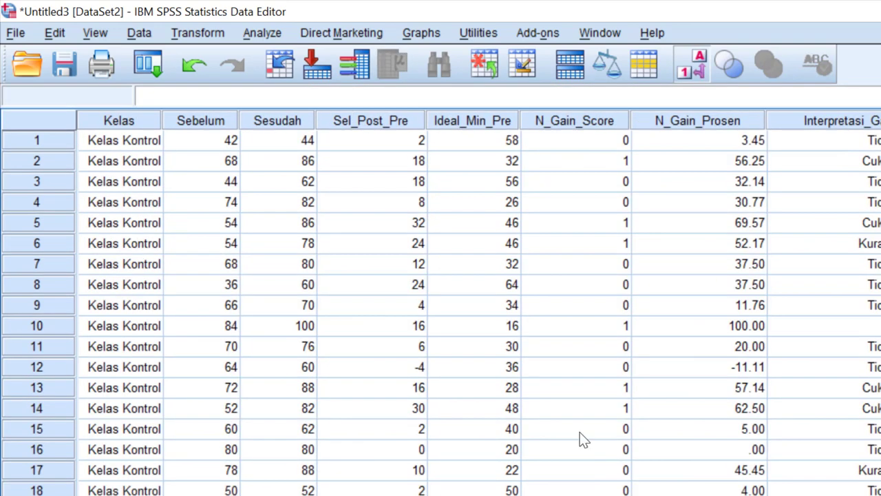
click(138, 31)
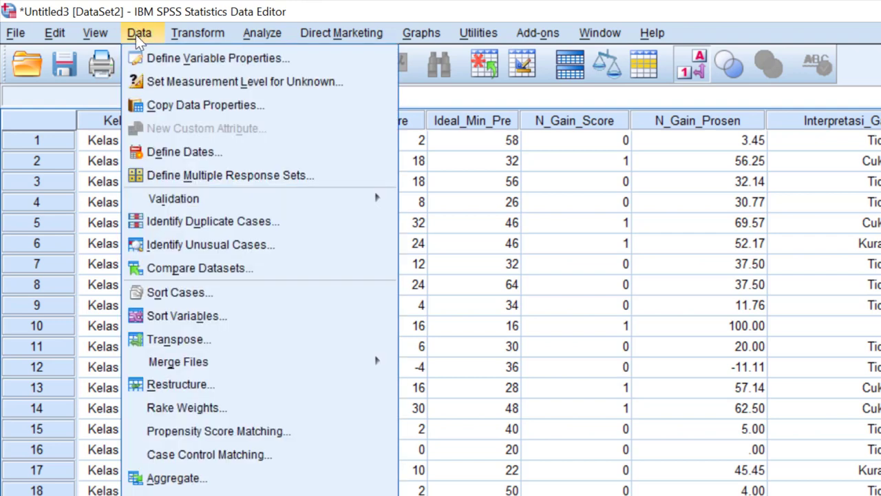
mouse_move(95, 32)
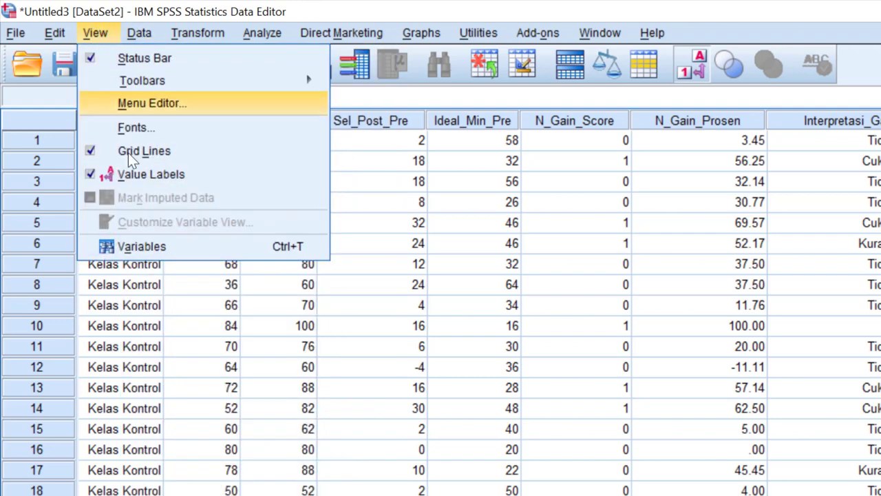
click(131, 172)
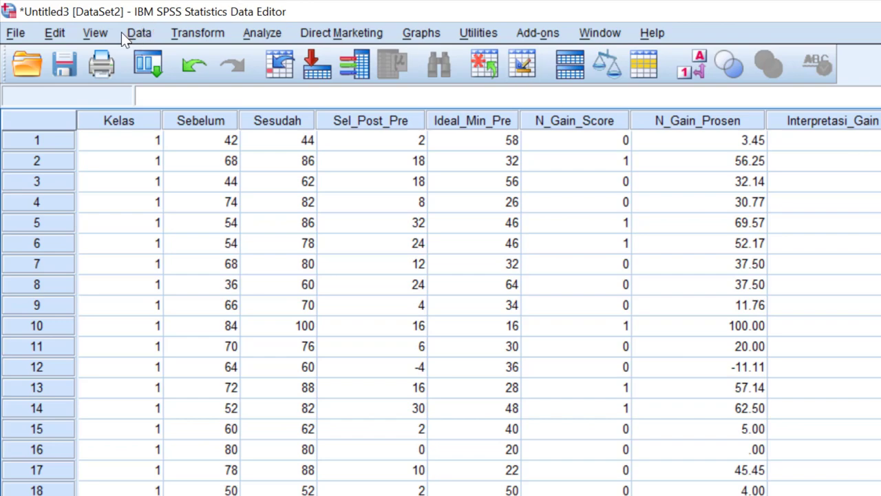
click(100, 31)
click(134, 176)
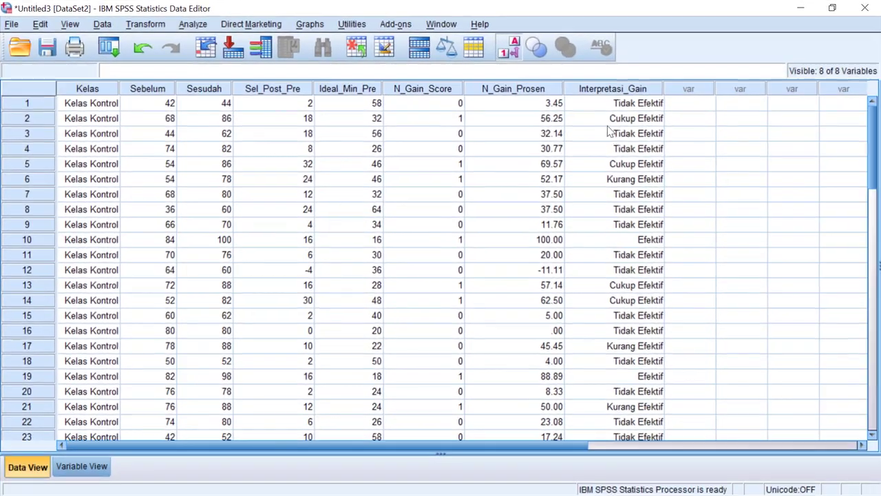
- Review the labelled Interpretasi_Gain categories for the cases of the control and experimental classes
scroll(848, 248, down, 10)
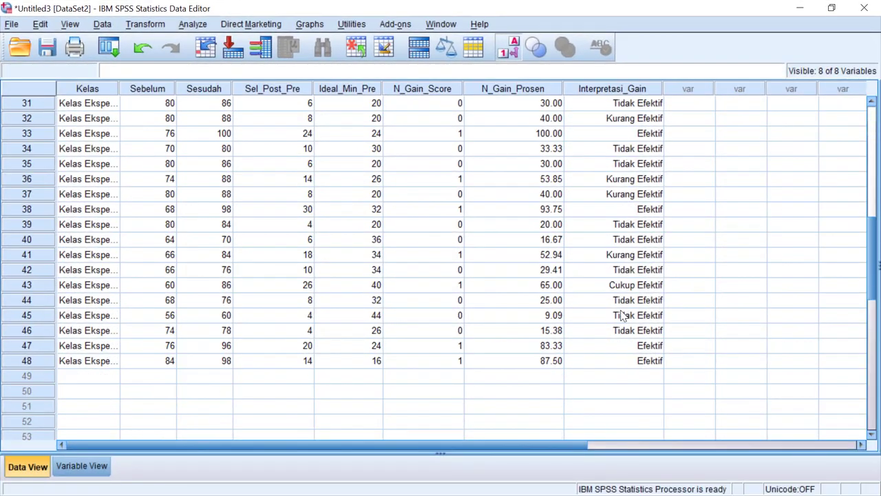
scroll(622, 315, up, 10)
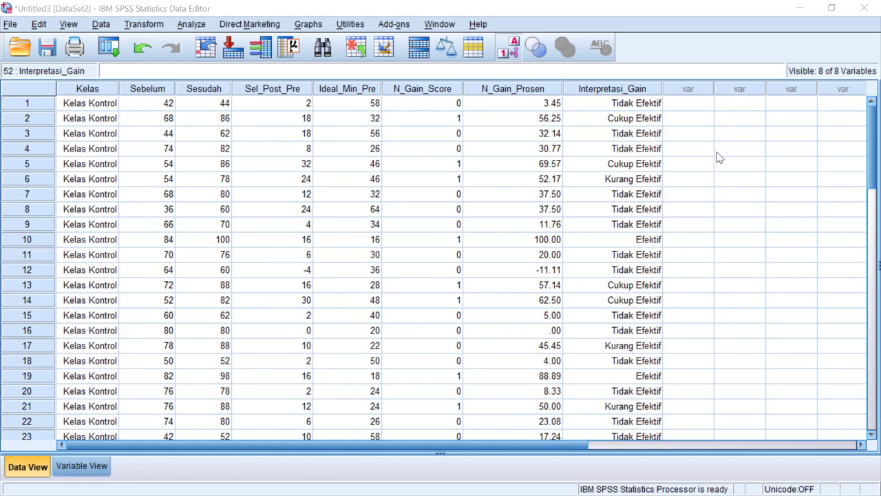
scroll(131, 138, down, 2)
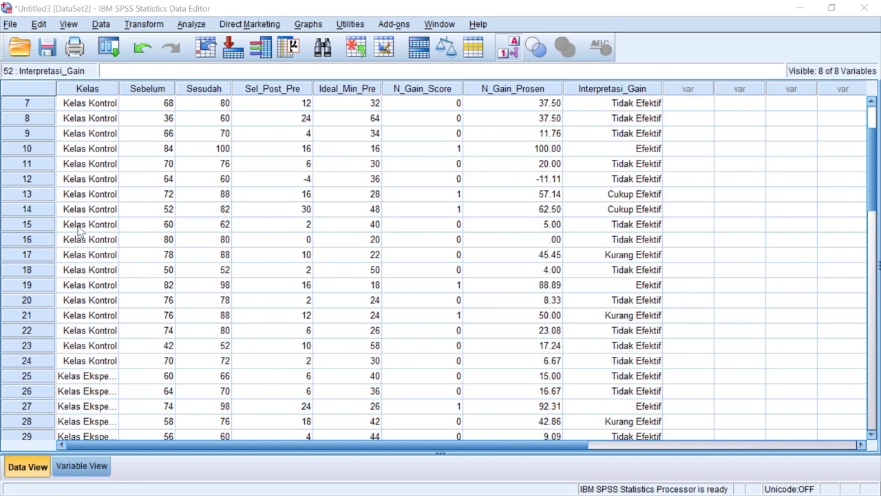
scroll(80, 230, down, 1)
scroll(104, 372, up, 3)
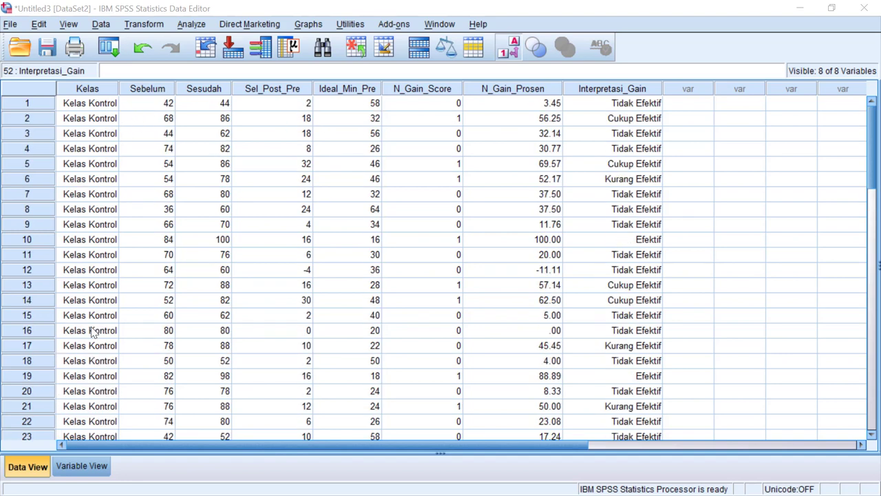
scroll(95, 344, down, 5)
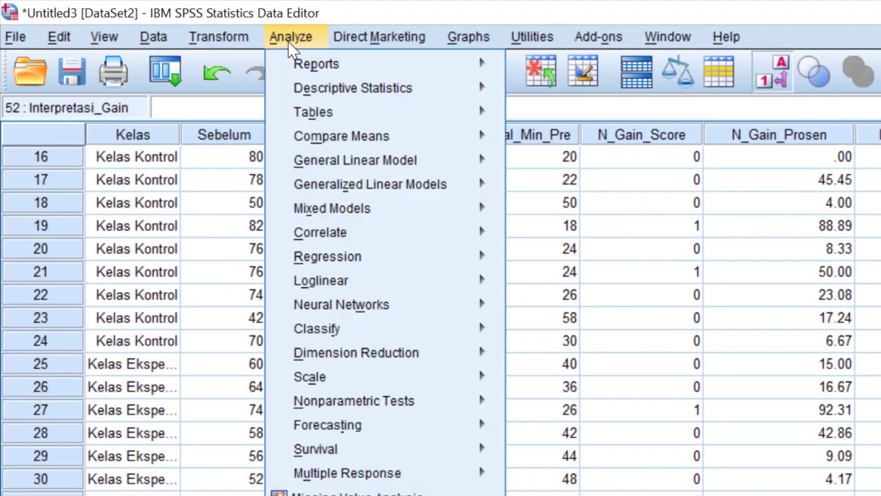
click(192, 25)
mouse_move(244, 73)
mouse_move(444, 89)
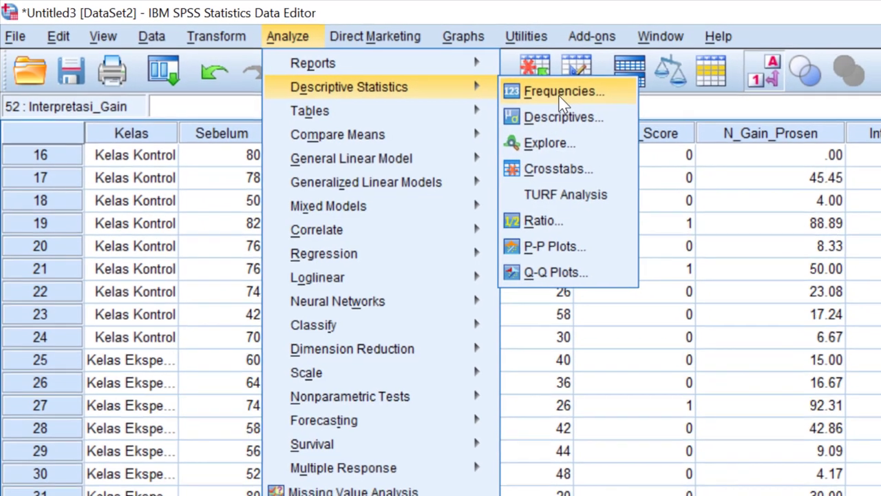
click(561, 96)
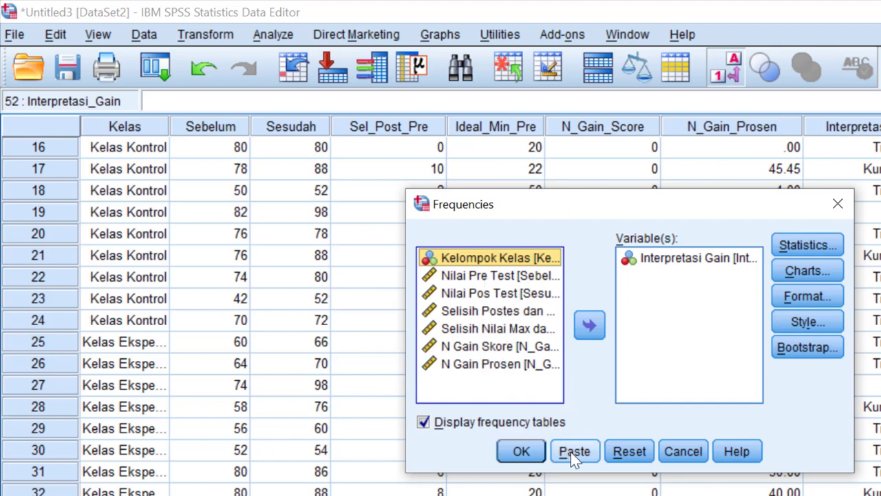
click(632, 457)
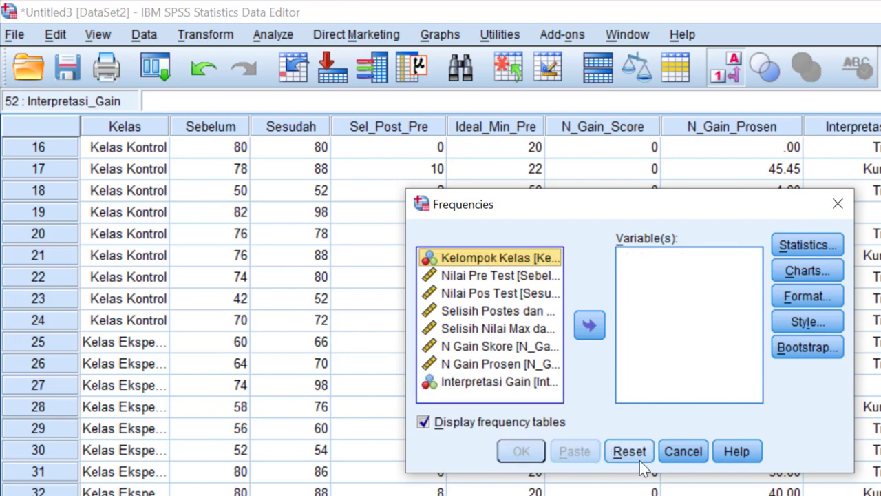
click(838, 205)
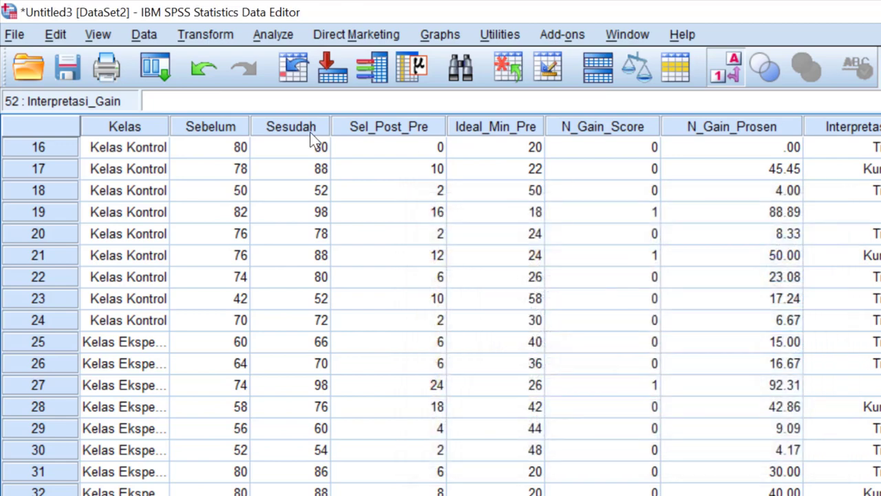
- Save the dataset as an SPSS Statistics file named Kelas Kontrol in the Bahan Ajar dan Power Point folder
scroll(242, 358, up, 5)
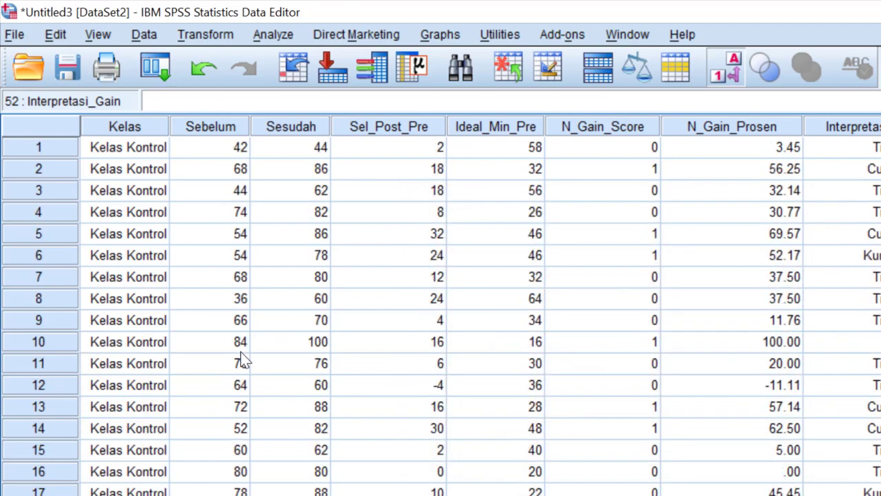
key(ctrl+s)
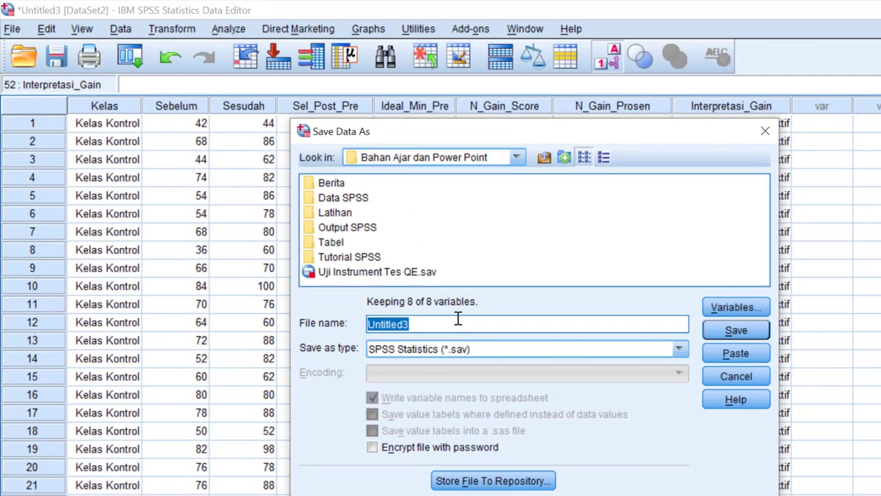
click(457, 322)
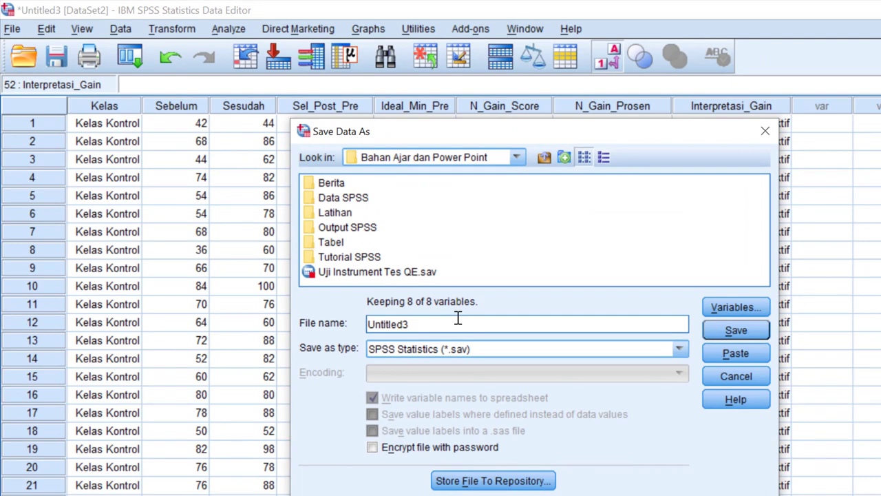
double_click(457, 322)
text(ke)
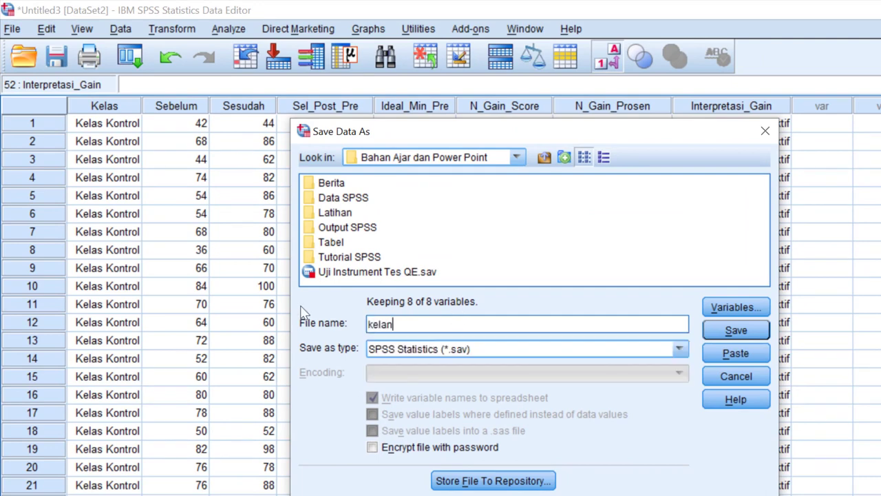
text(las Kontrol)
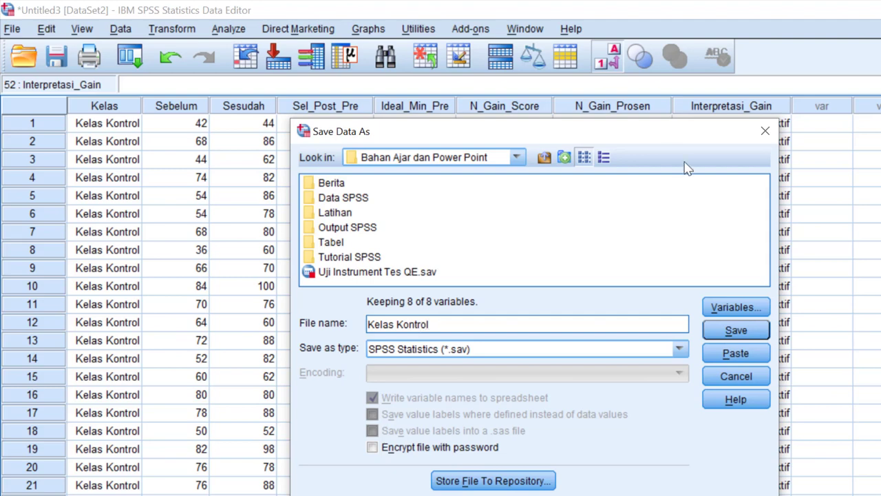
click(750, 331)
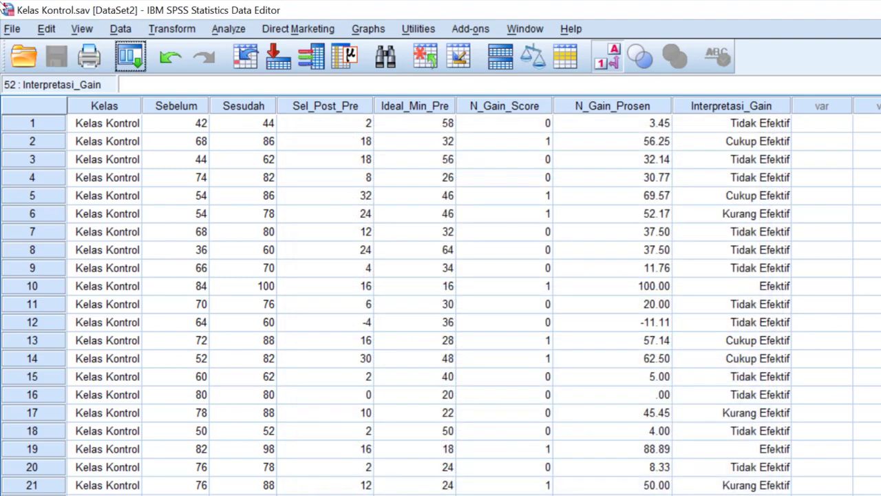
- Save a copy of the dataset as Kelas Eksperimen in SPSS Statistics format in the Bahan Ajar dan Power Point folder
click(20, 31)
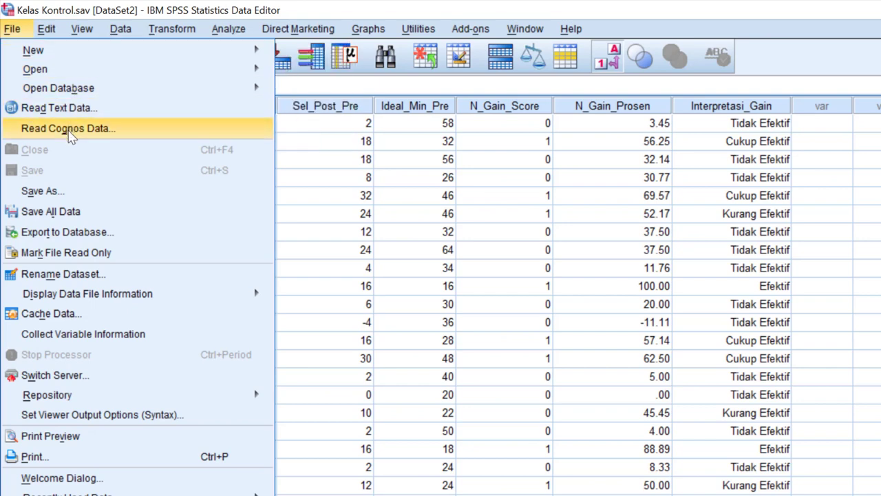
click(41, 192)
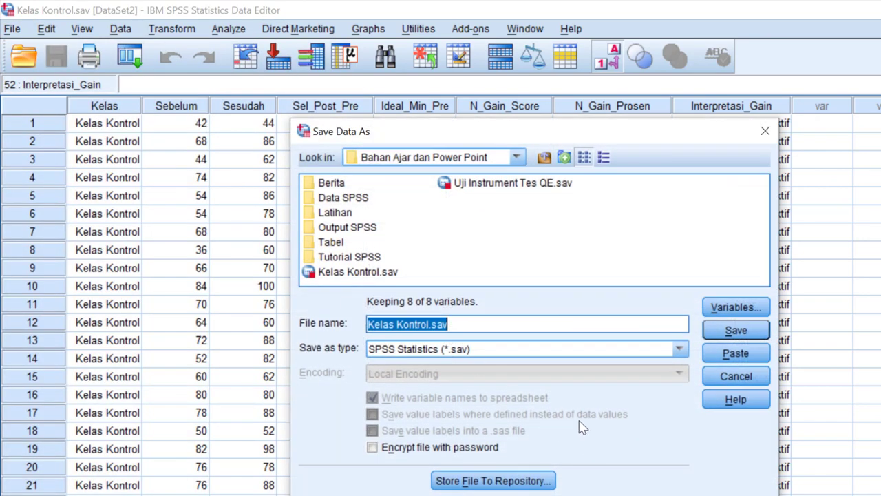
text(Kelas Eksperimen)
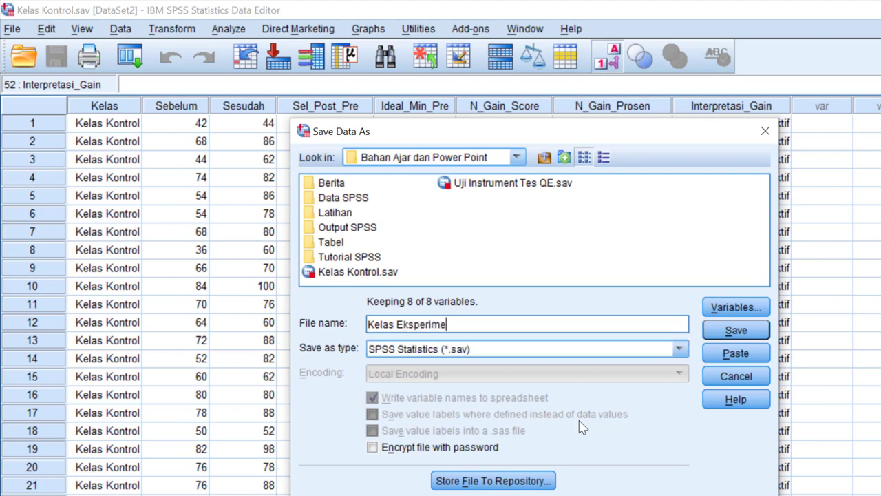
click(723, 330)
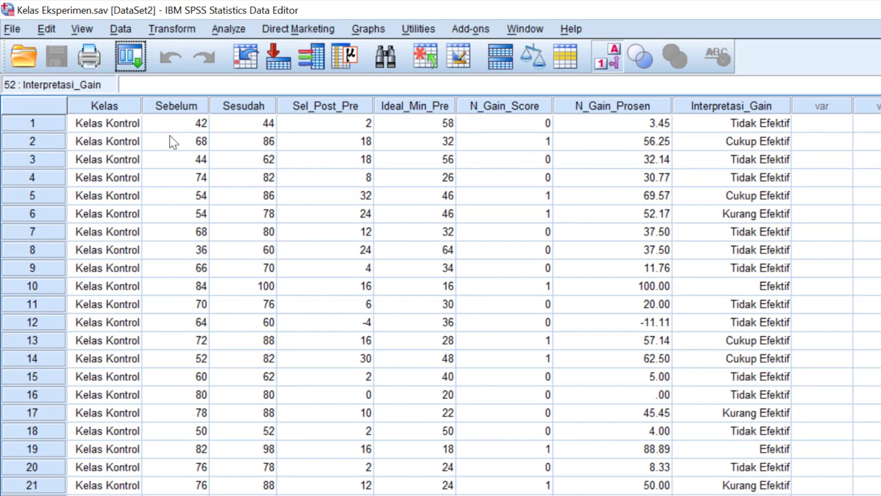
- Delete the control class cases, rows 1 to 24, from the Kelas Eksperimen dataset and save the file
click(124, 107)
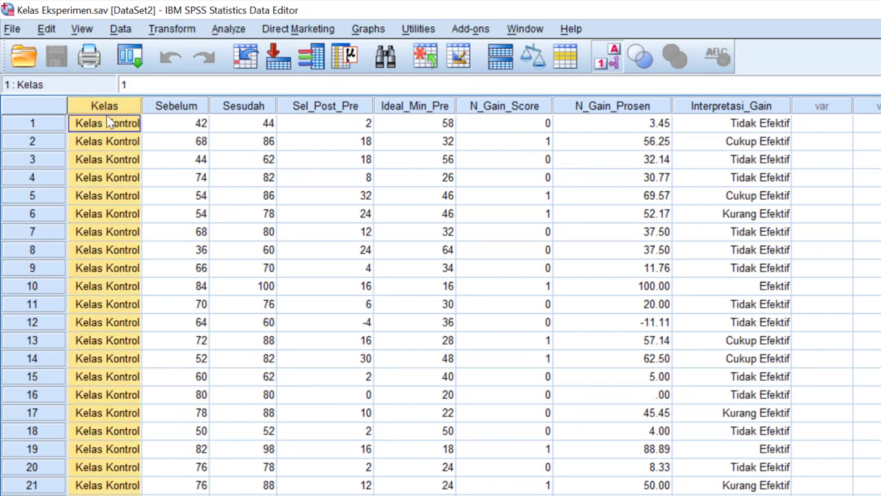
scroll(111, 249, down, 2)
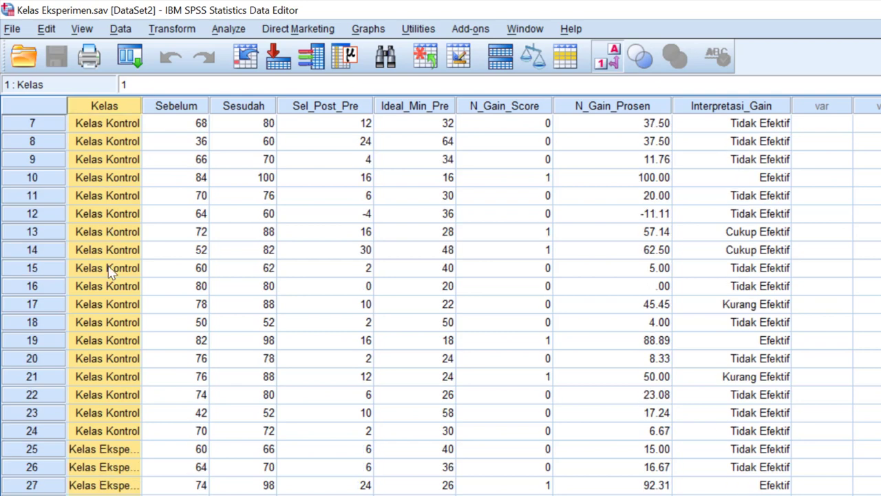
click(50, 451)
scroll(50, 451, down, 7)
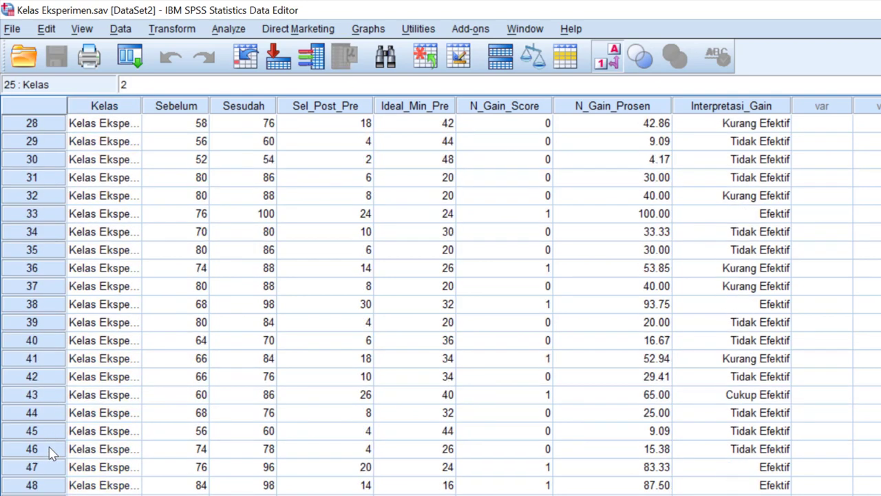
scroll(252, 197, up, 9)
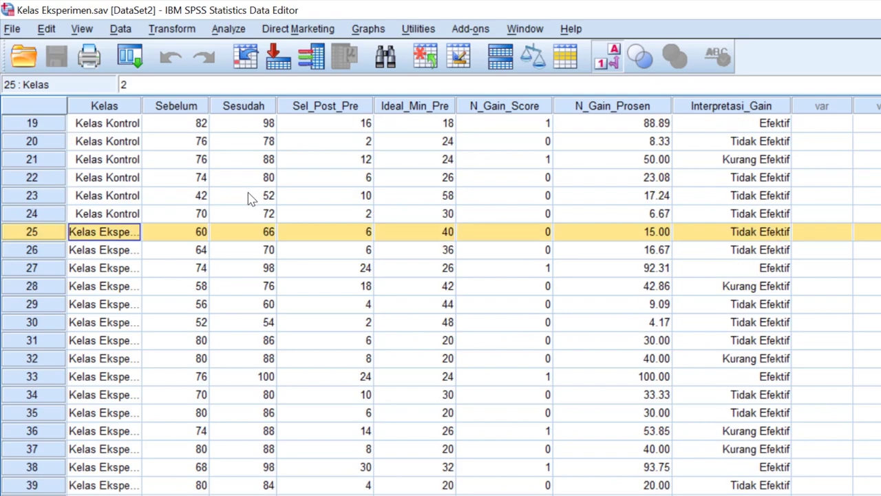
click(36, 122)
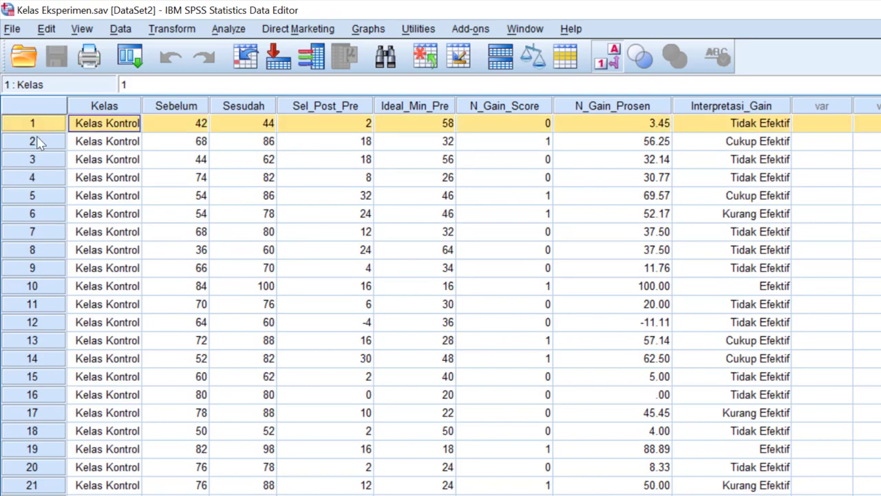
scroll(76, 345, down, 2)
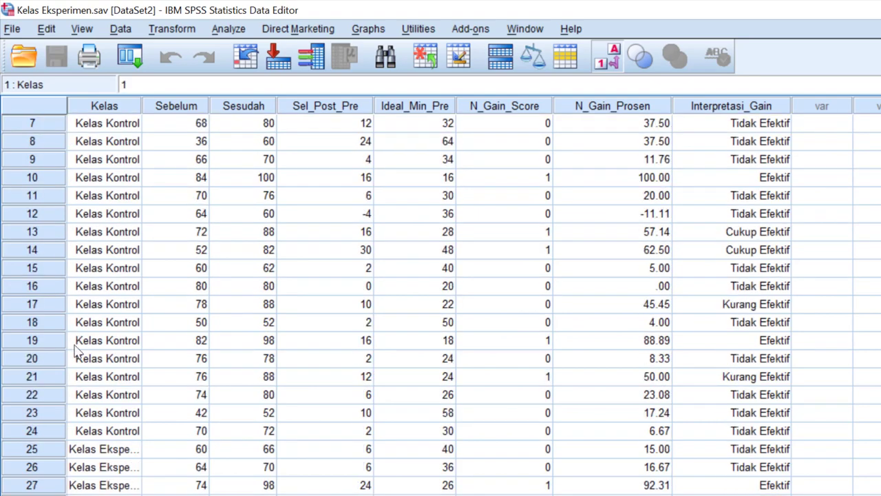
shift+click(48, 430)
right_click(48, 430)
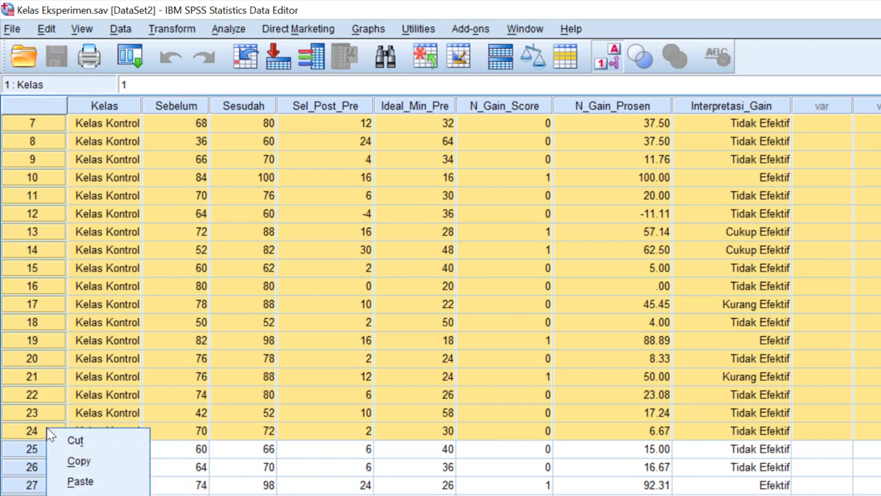
click(103, 493)
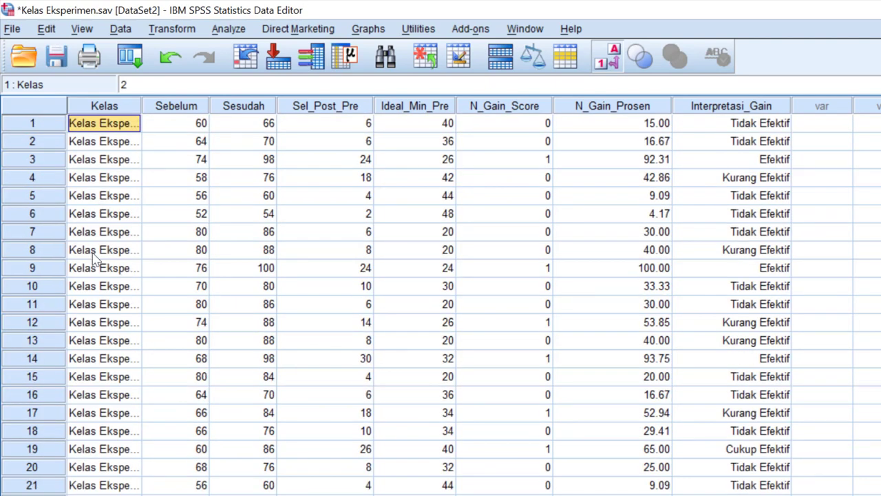
key(ctrl+s)
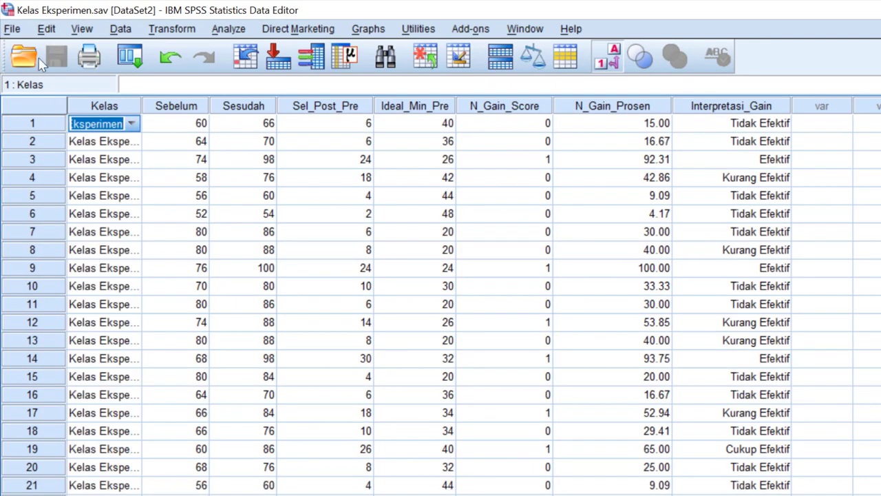
- Open the data file Kelas Kontrol.sav from the Bahan Ajar dan Power Point folder
click(20, 29)
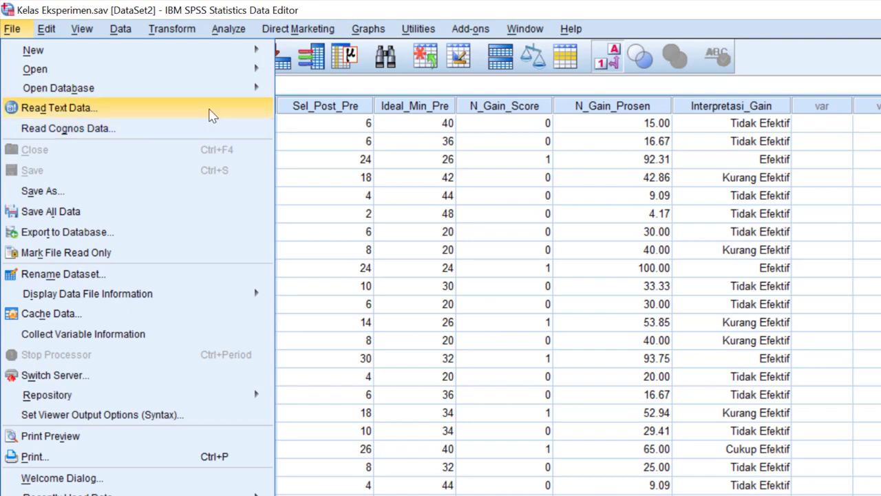
mouse_move(158, 69)
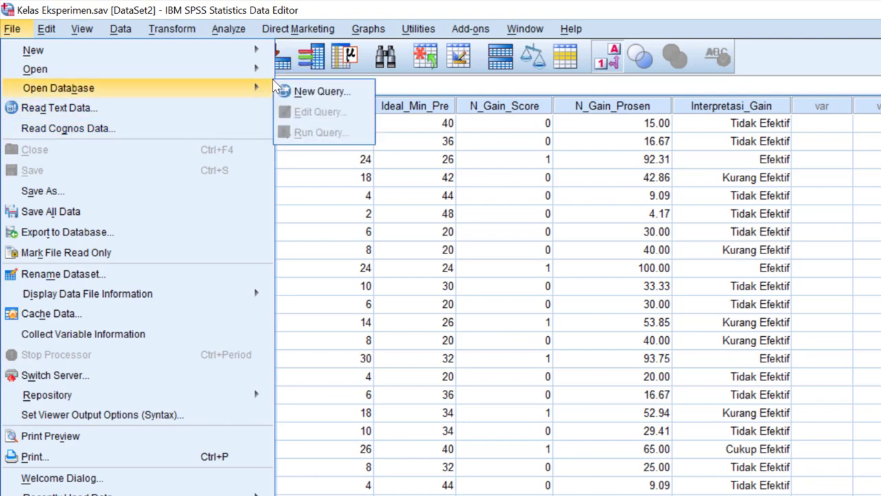
click(289, 74)
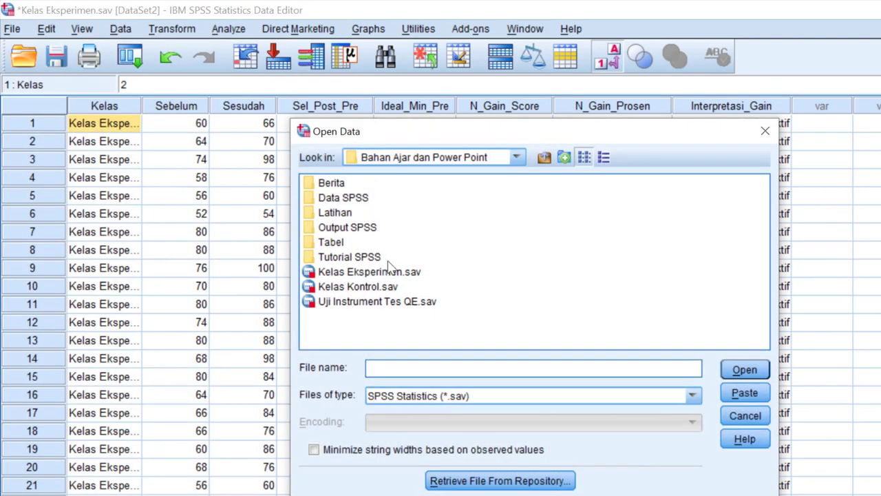
click(371, 292)
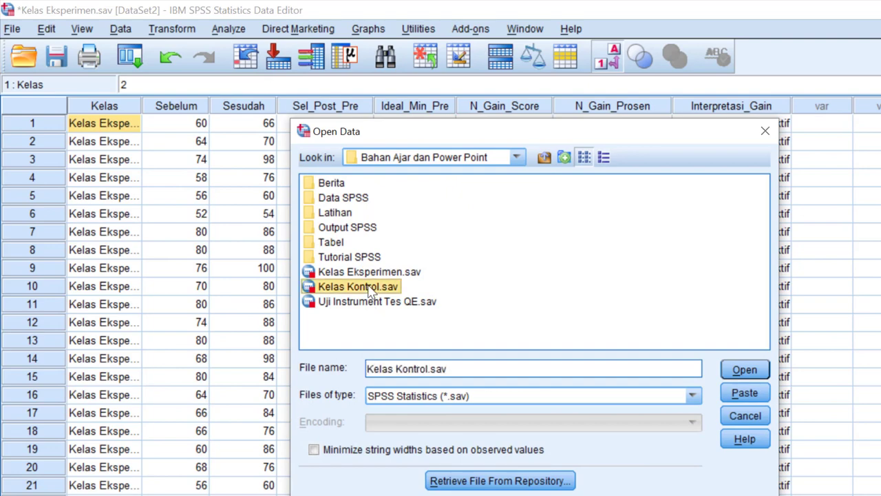
click(744, 370)
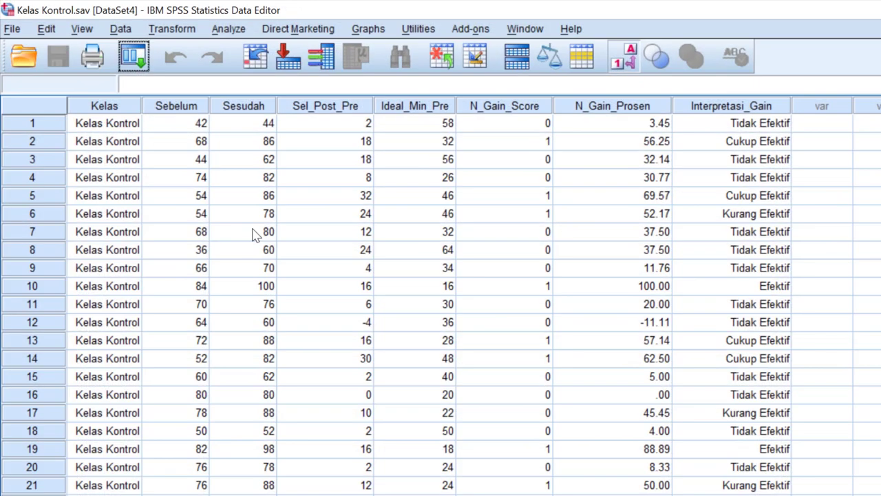
- Delete the experimental class cases, rows 25 to 48, from the Kelas Kontrol dataset
scroll(183, 313, down, 3)
drag(104, 358, 43, 394)
click(43, 394)
scroll(43, 385, down, 9)
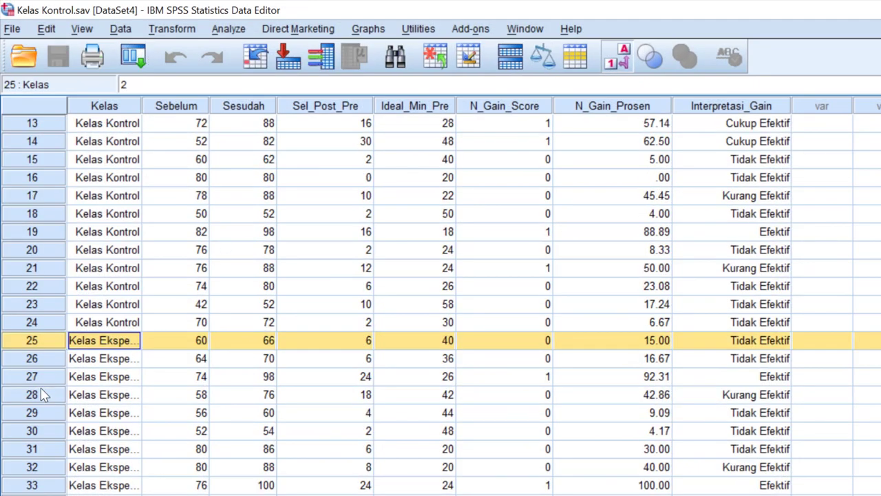
shift+click(48, 325)
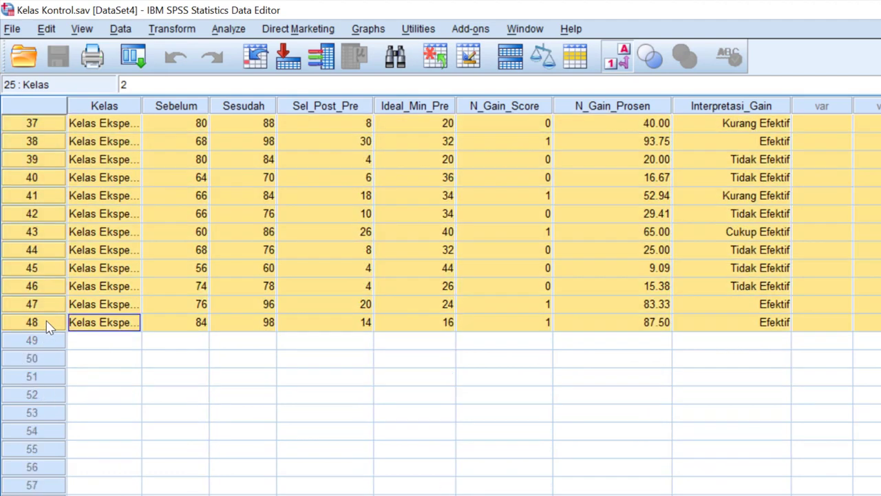
right_click(48, 325)
click(95, 399)
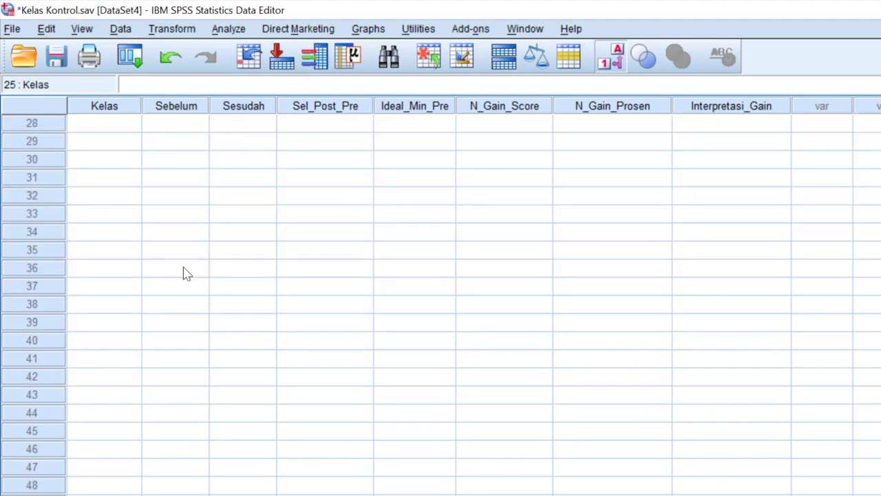
- Remove the variable Kelas from the Kelas Kontrol dataset
scroll(183, 271, up, 9)
click(105, 110)
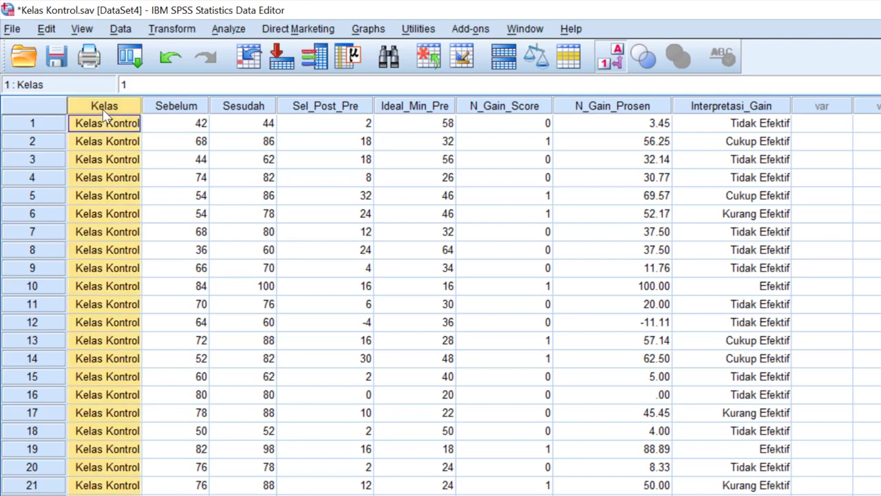
right_click(104, 112)
click(136, 184)
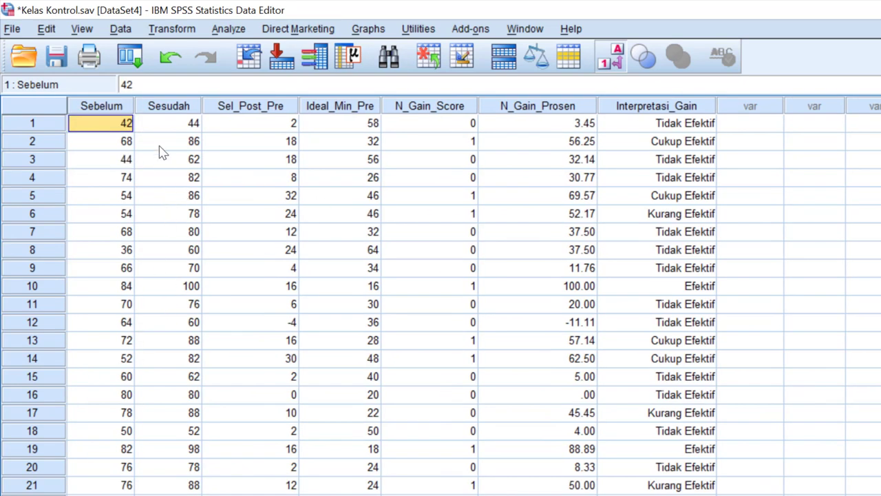
- Switch to the Kelas Eksperimen dataset and remove its variable Kelas
click(529, 29)
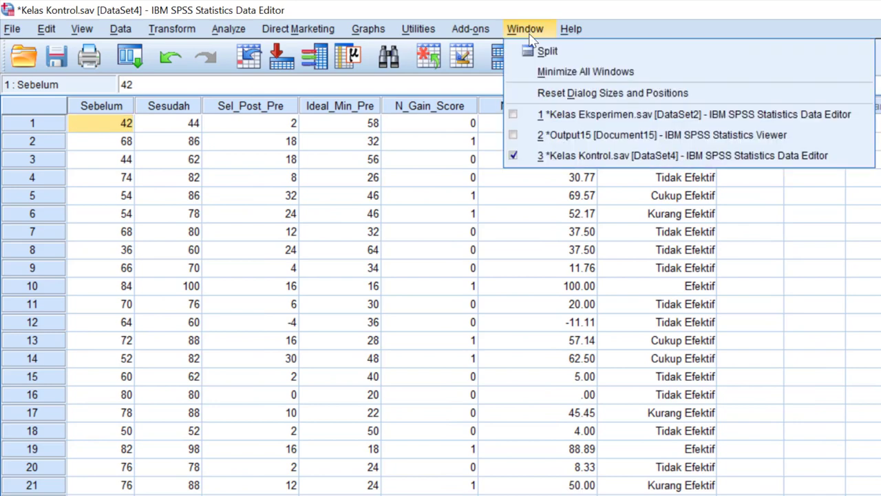
click(542, 115)
click(104, 110)
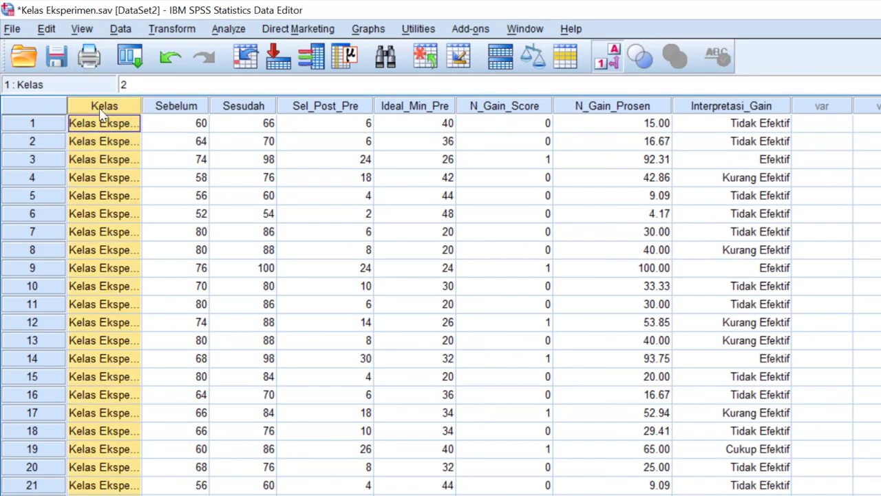
right_click(105, 111)
click(128, 183)
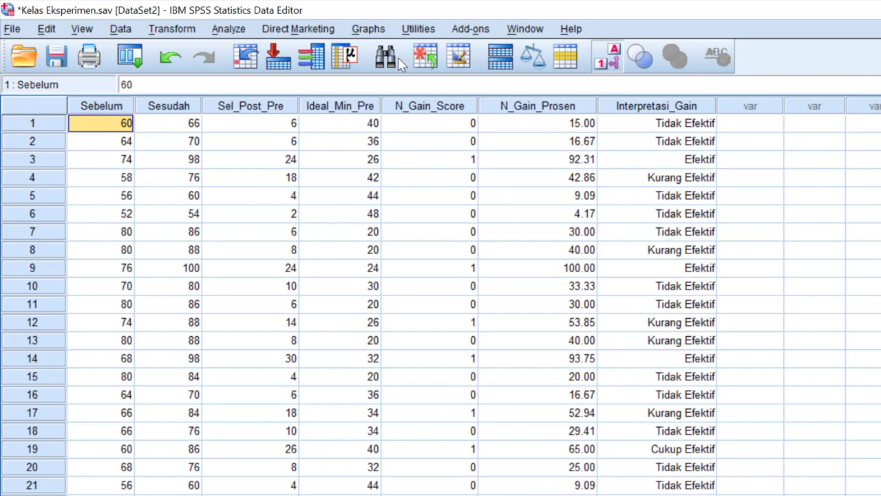
- Run a Frequencies analysis of Interpretasi Gain for the experimental class, with frequency tables displayed and bar charts included
click(685, 106)
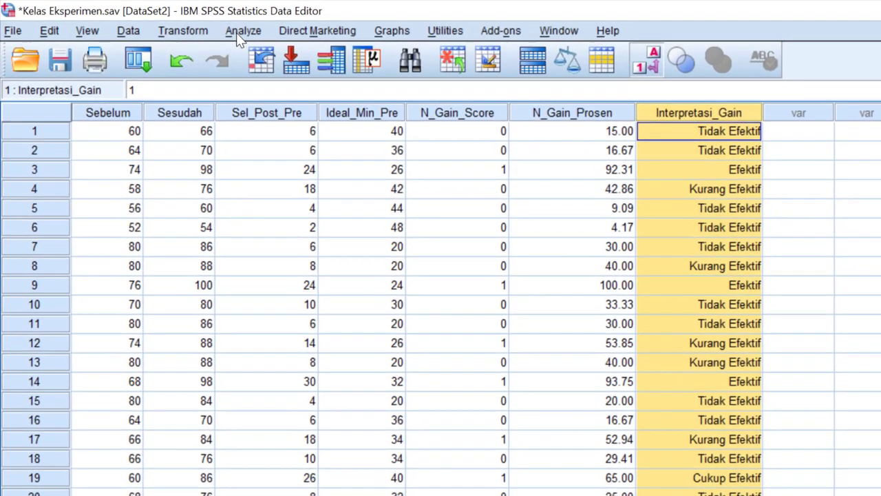
click(229, 29)
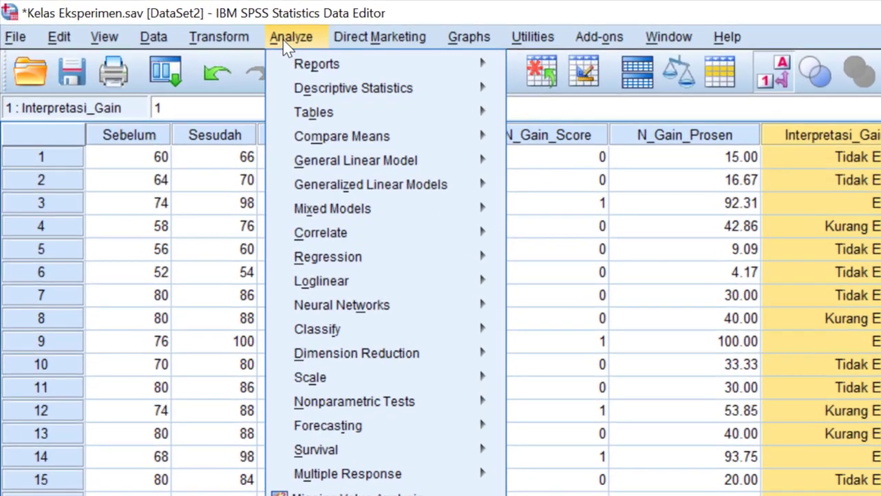
mouse_move(274, 76)
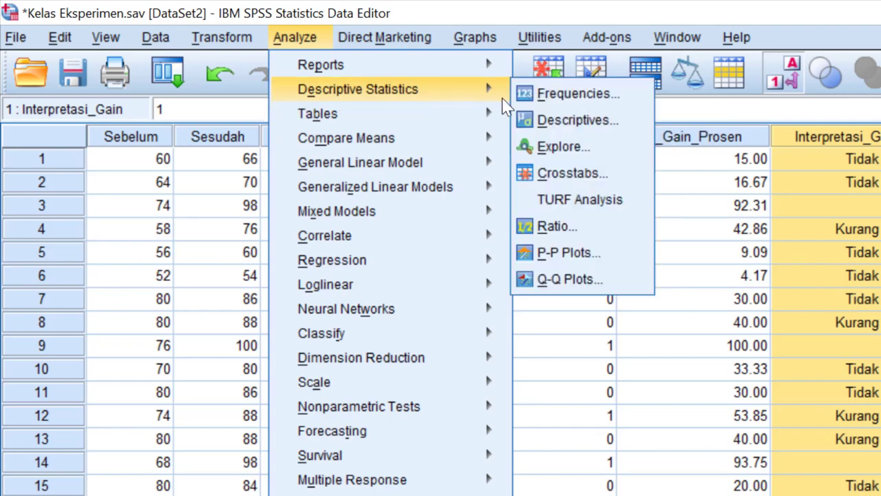
click(557, 95)
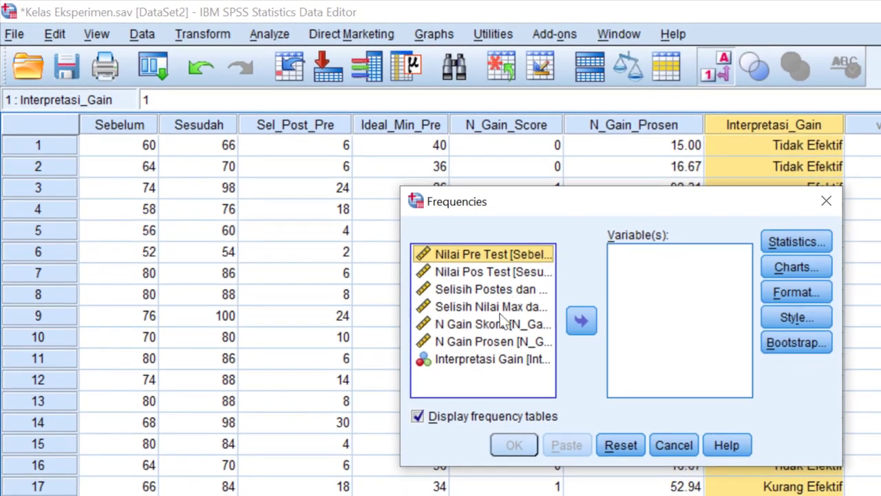
click(470, 360)
click(581, 320)
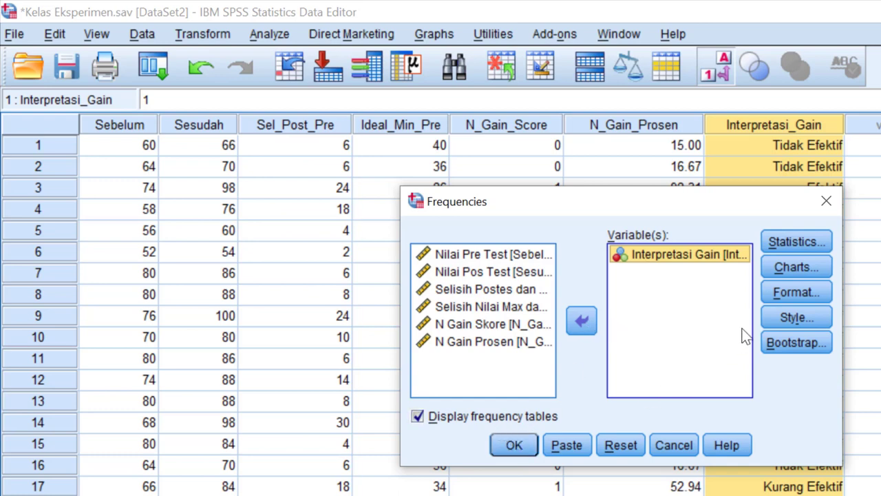
click(812, 269)
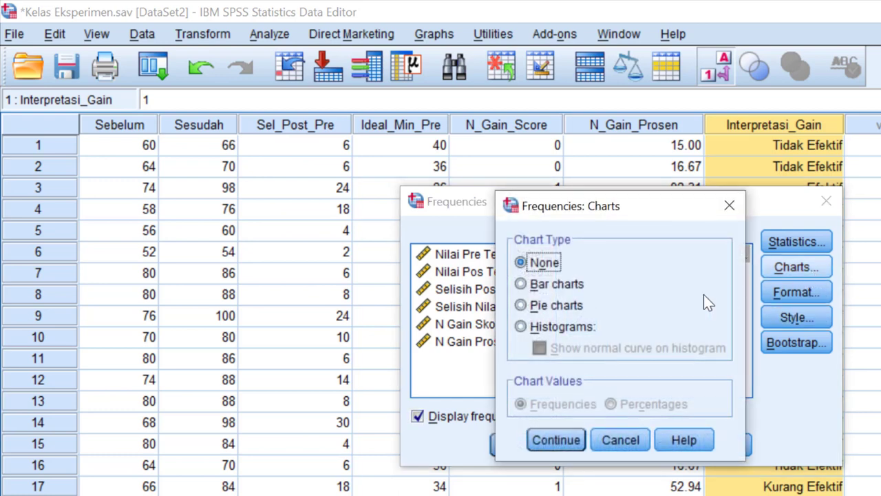
click(557, 285)
click(569, 441)
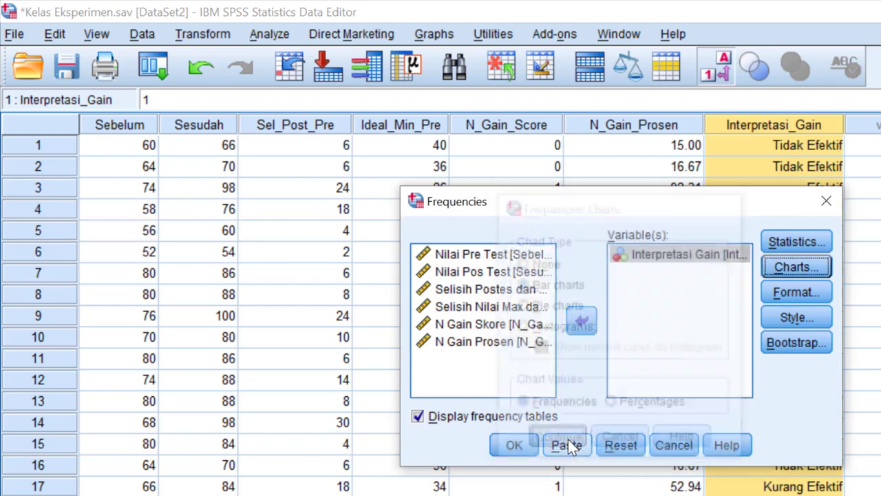
click(516, 445)
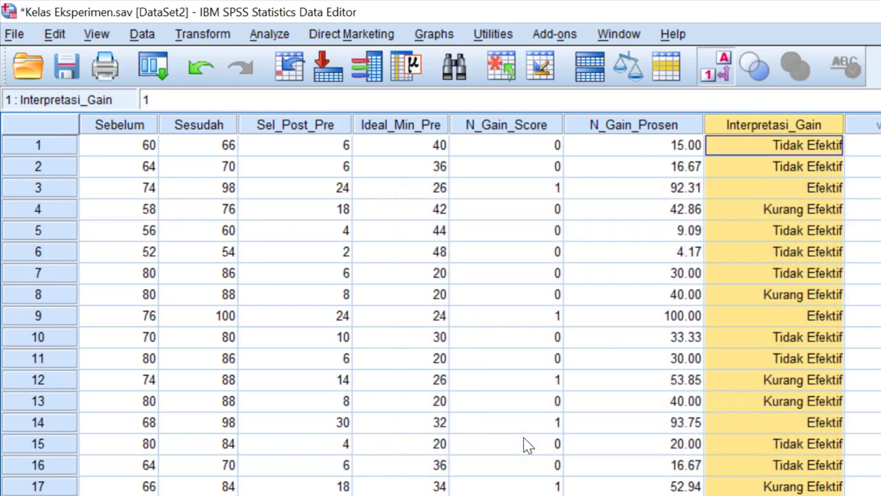